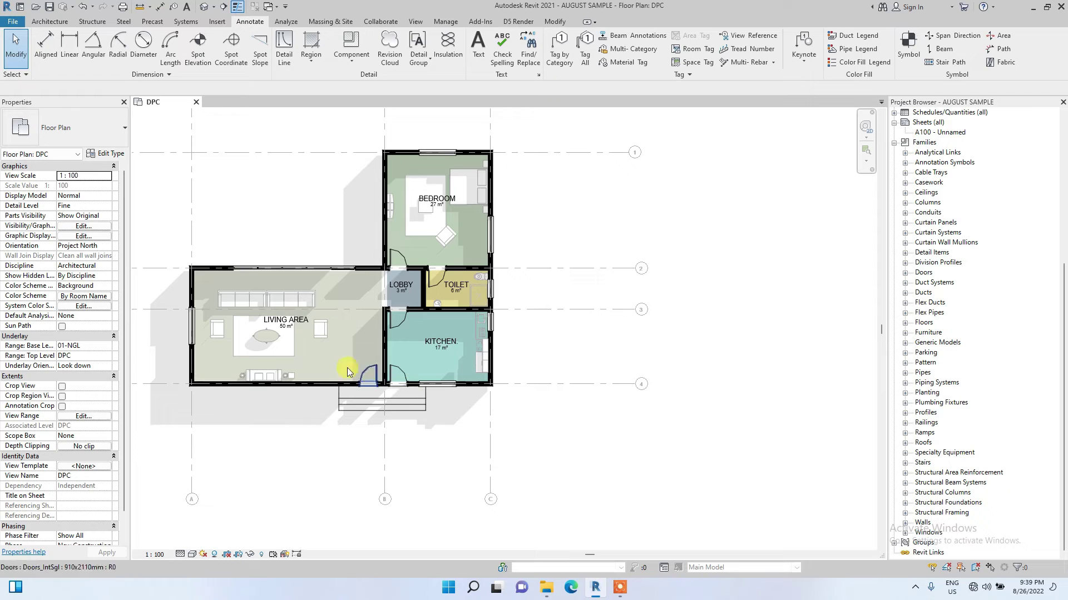
Step: Tag all untagged doors in the floor plan with Anno_Tag_Door : Number only, using horizontal orientation and no leader
{"action": "middle_click_drag", "start_coordinate": [236, 303], "coordinate": [403, 343]}
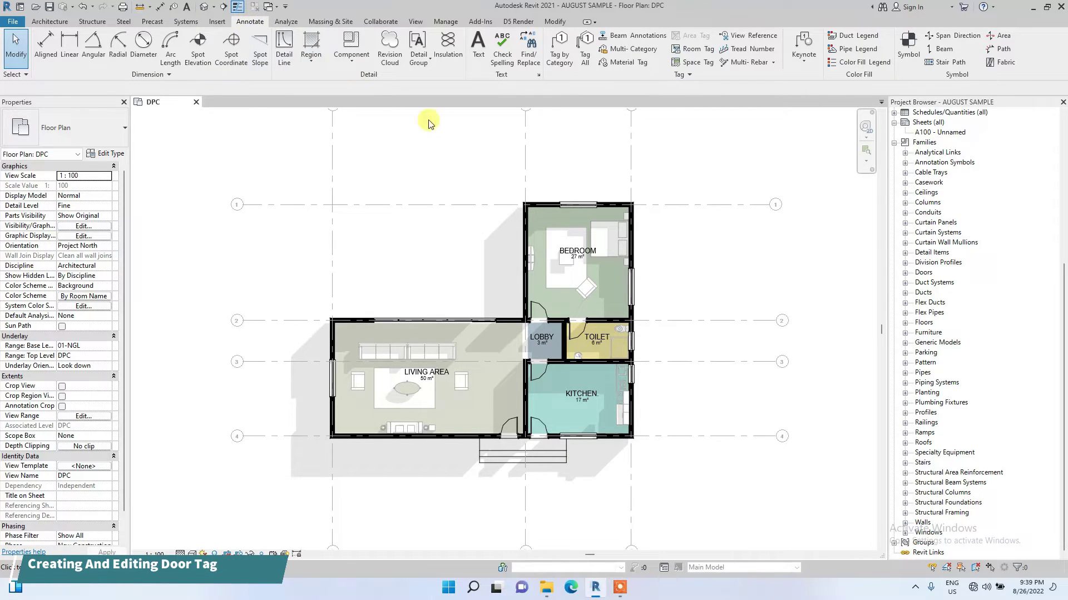
{"action": "left_click", "coordinate": [583, 66]}
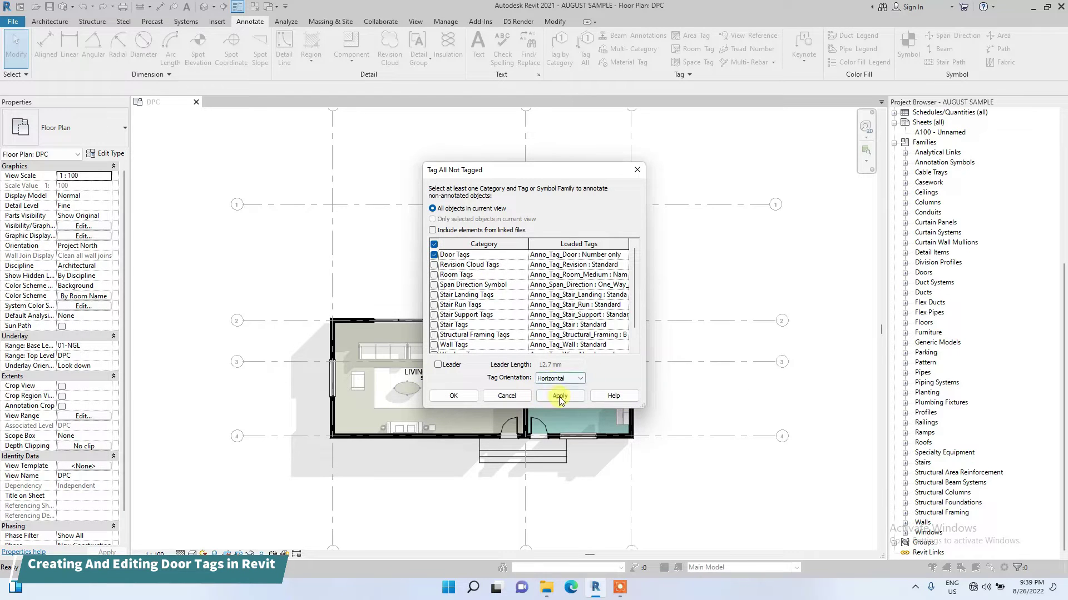
{"action": "left_click", "coordinate": [453, 396]}
Step: Examine the number tags on the doors around the lobby, toilet, kitchen and living area
{"action": "scroll", "coordinate": [517, 425], "scroll_direction": "up", "scroll_amount": 5}
{"action": "scroll", "coordinate": [526, 420], "scroll_direction": "down", "scroll_amount": 4}
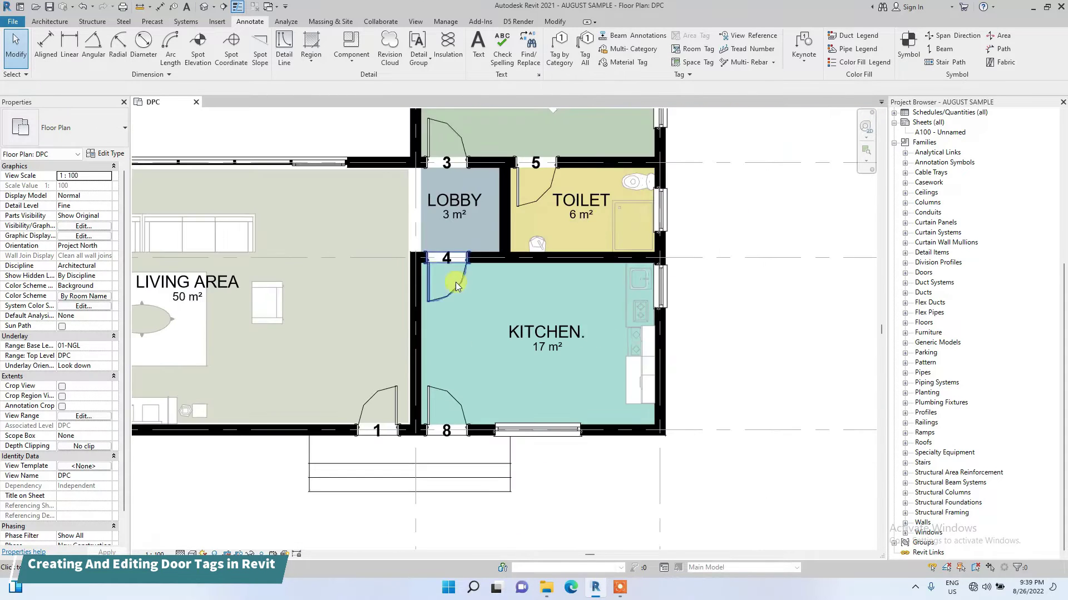
{"action": "middle_click_drag", "start_coordinate": [469, 201], "coordinate": [298, 256]}
{"action": "scroll", "coordinate": [298, 256], "scroll_direction": "up", "scroll_amount": 3}
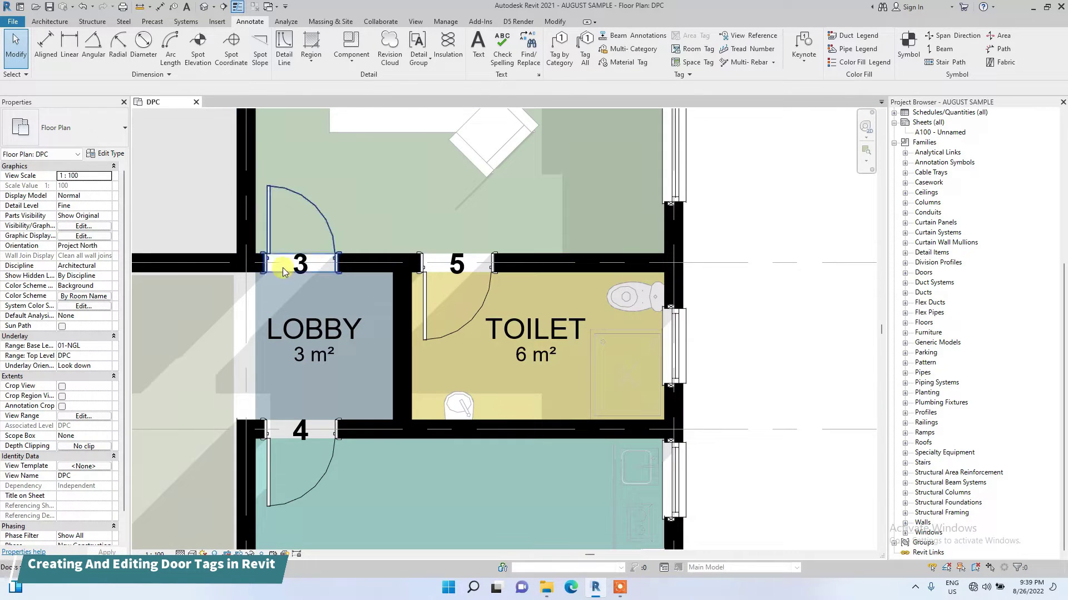
{"action": "scroll", "coordinate": [352, 239], "scroll_direction": "down", "scroll_amount": 4}
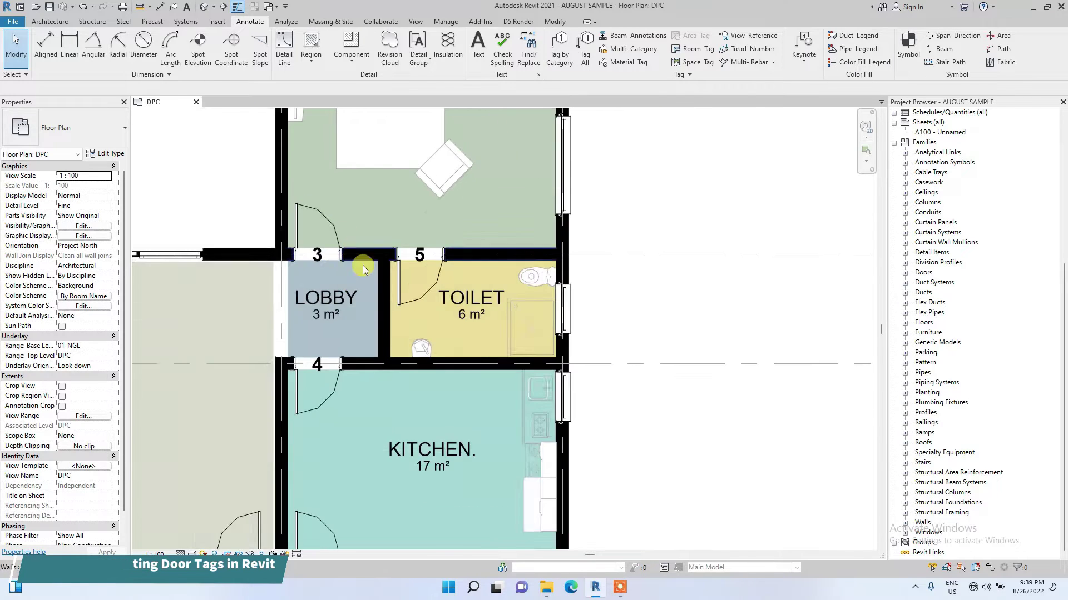
{"action": "scroll", "coordinate": [372, 393], "scroll_direction": "up", "scroll_amount": 1}
{"action": "middle_click_drag", "start_coordinate": [323, 318], "coordinate": [331, 389]}
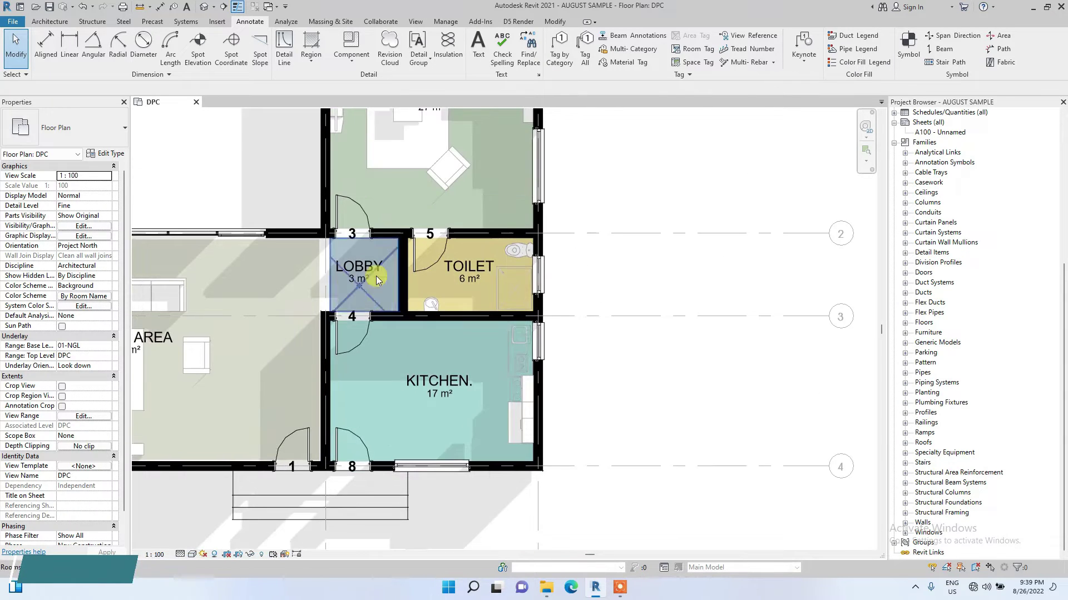
{"action": "scroll", "coordinate": [389, 268], "scroll_direction": "up", "scroll_amount": 3}
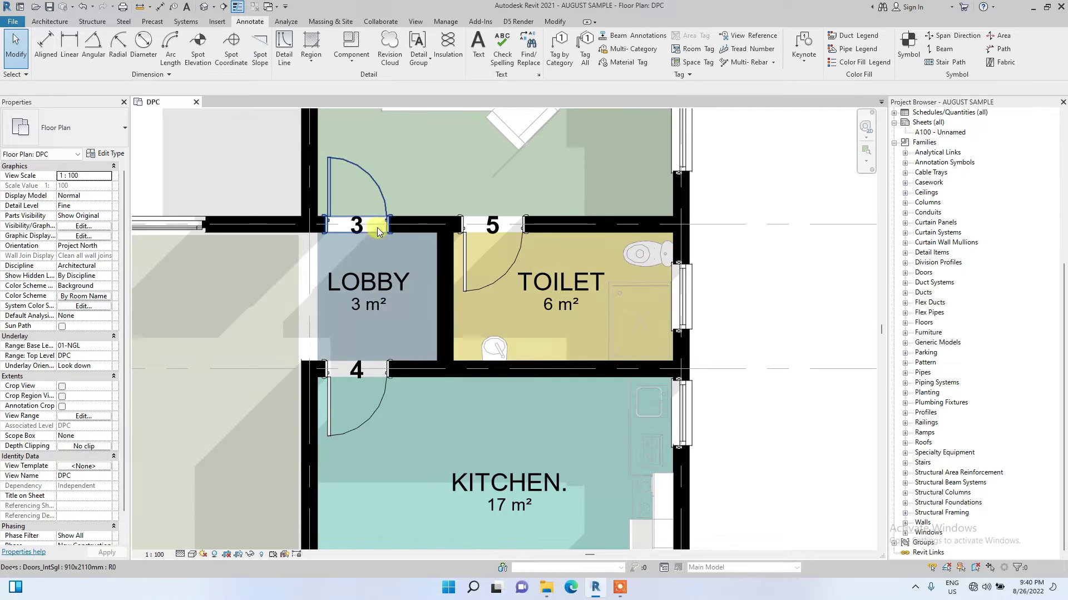
{"action": "scroll", "coordinate": [354, 240], "scroll_direction": "up", "scroll_amount": 2}
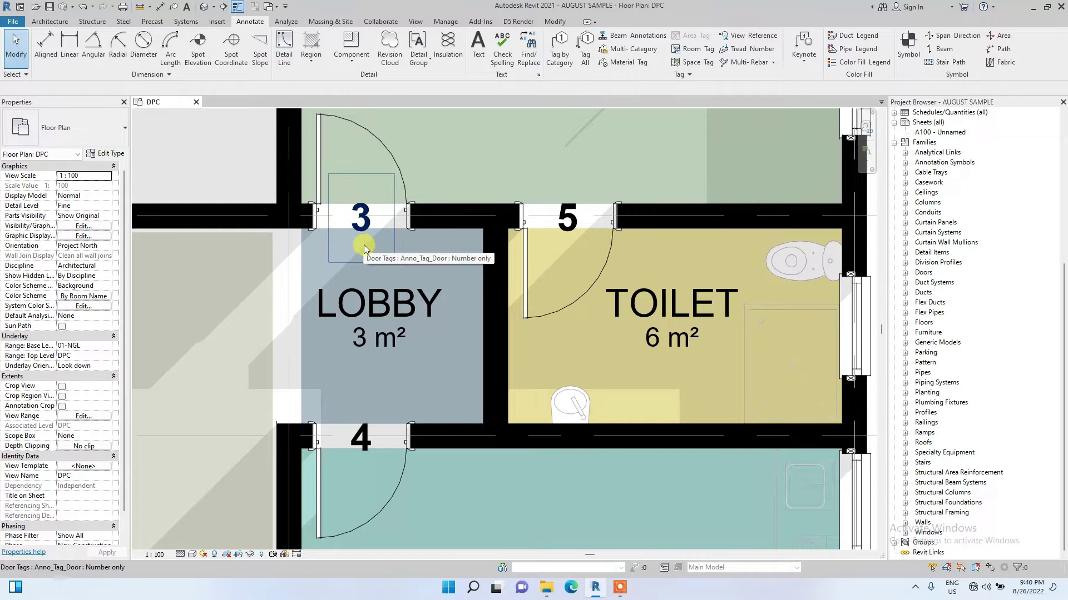
{"action": "scroll", "coordinate": [371, 230], "scroll_direction": "down", "scroll_amount": 1}
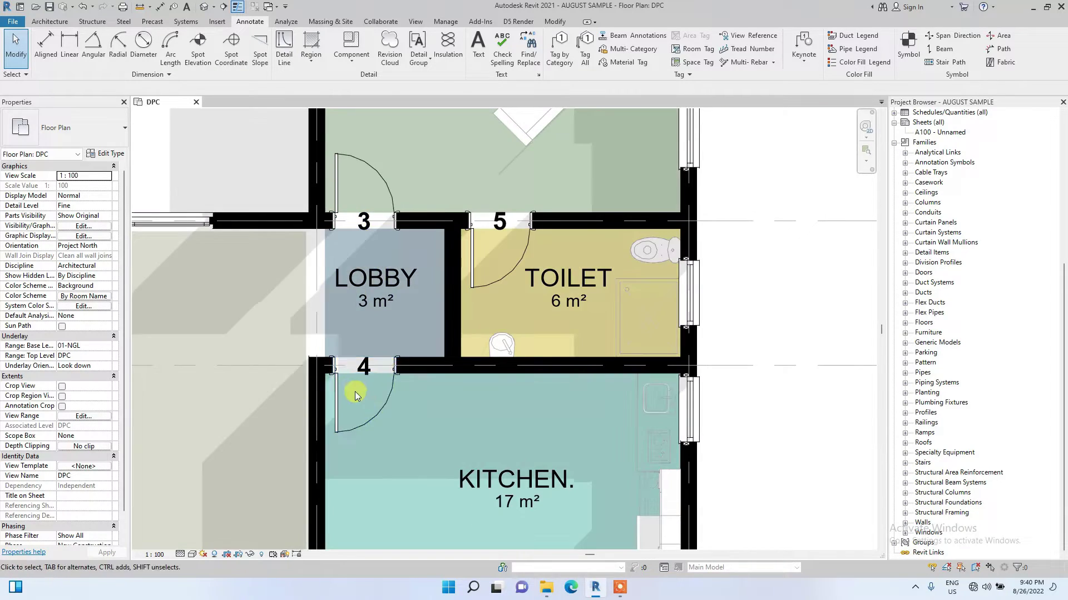
{"action": "scroll", "coordinate": [356, 394], "scroll_direction": "down", "scroll_amount": 2}
{"action": "middle_click_drag", "start_coordinate": [362, 392], "coordinate": [395, 210]}
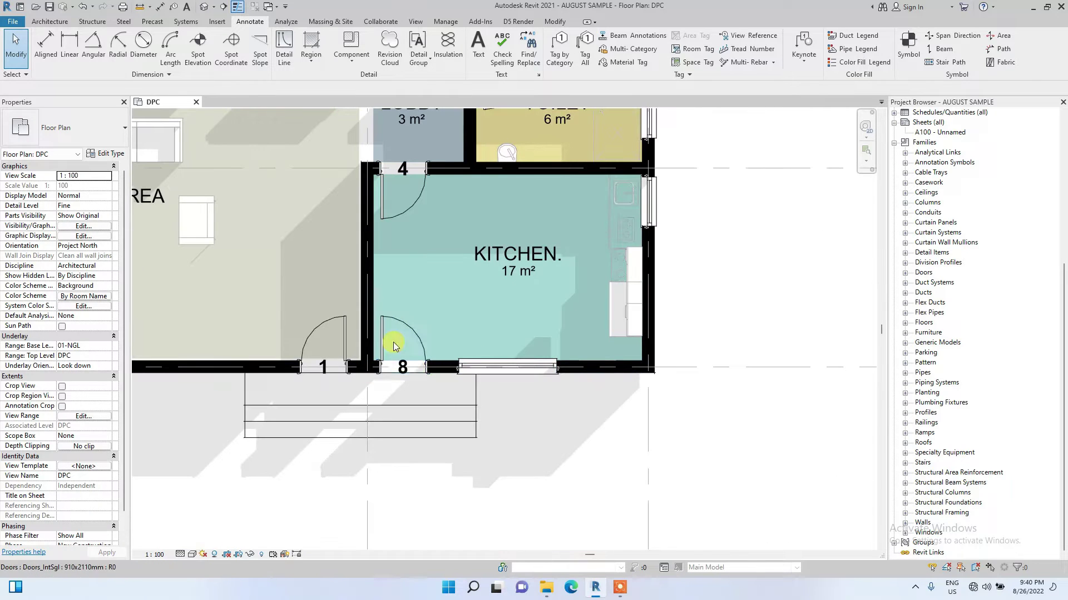
Step: Rename the type of the kitchen's exterior door to D1
{"action": "left_click", "coordinate": [378, 336]}
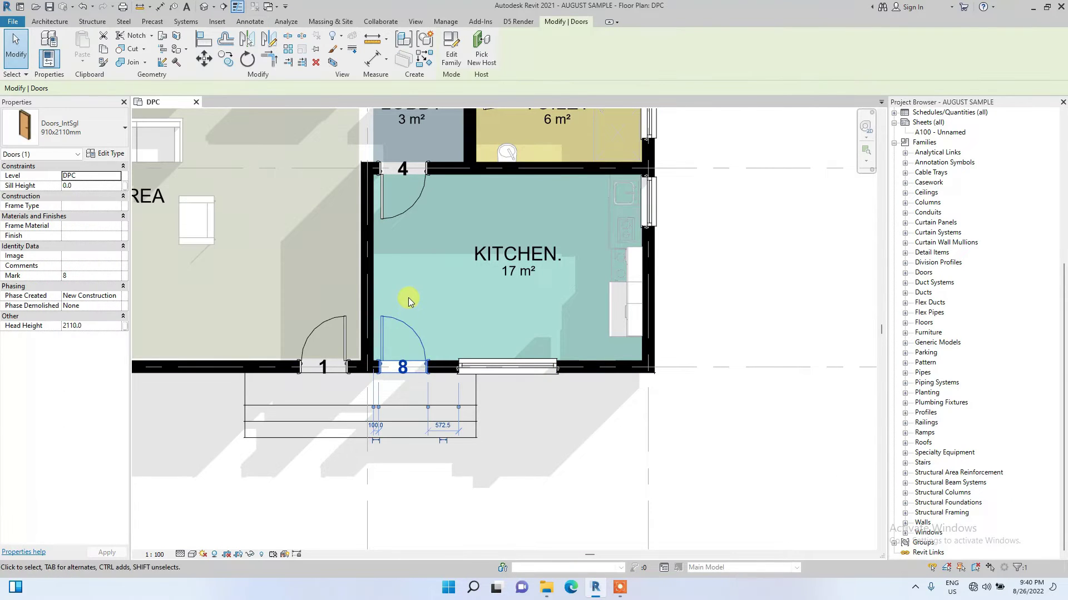
{"action": "middle_click_drag", "start_coordinate": [408, 298], "coordinate": [411, 347]}
{"action": "scroll", "coordinate": [328, 378], "scroll_direction": "down", "scroll_amount": 1}
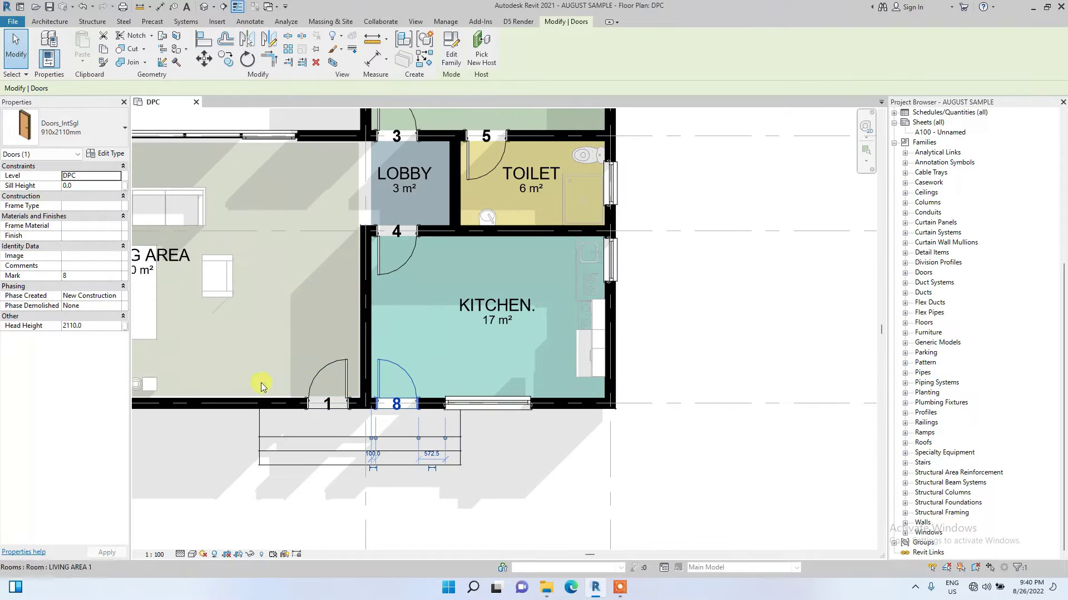
{"action": "left_click", "coordinate": [111, 156]}
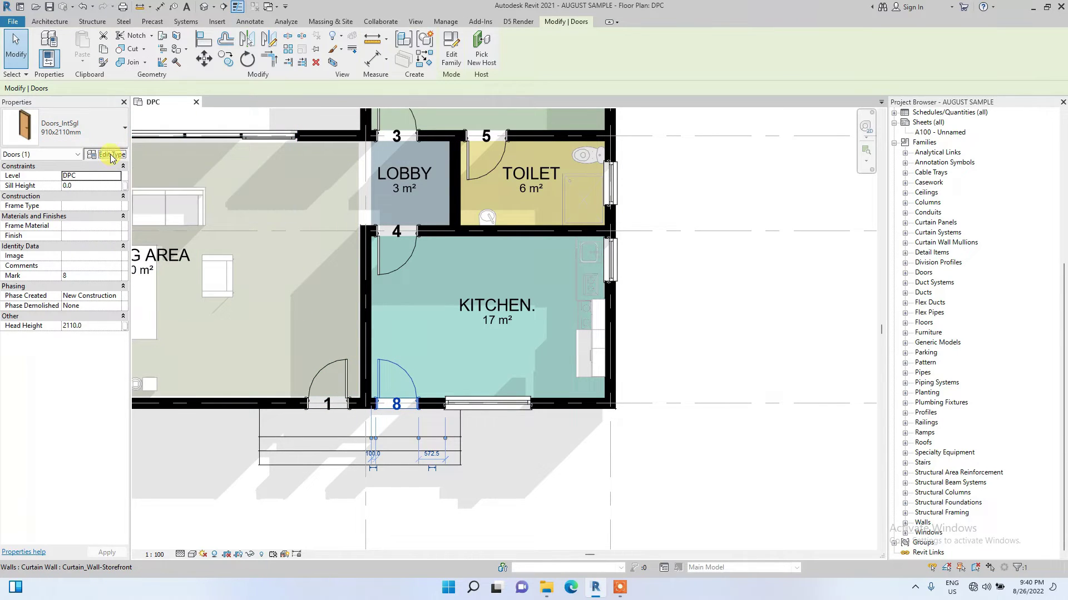
{"action": "left_click", "coordinate": [613, 179]}
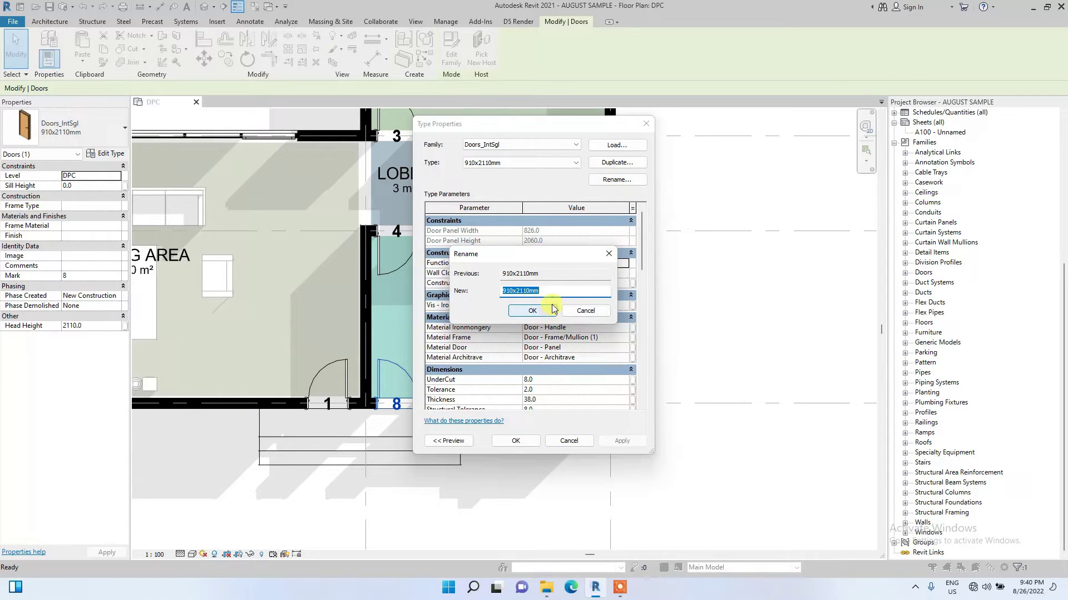
{"action": "type", "text": "D"}
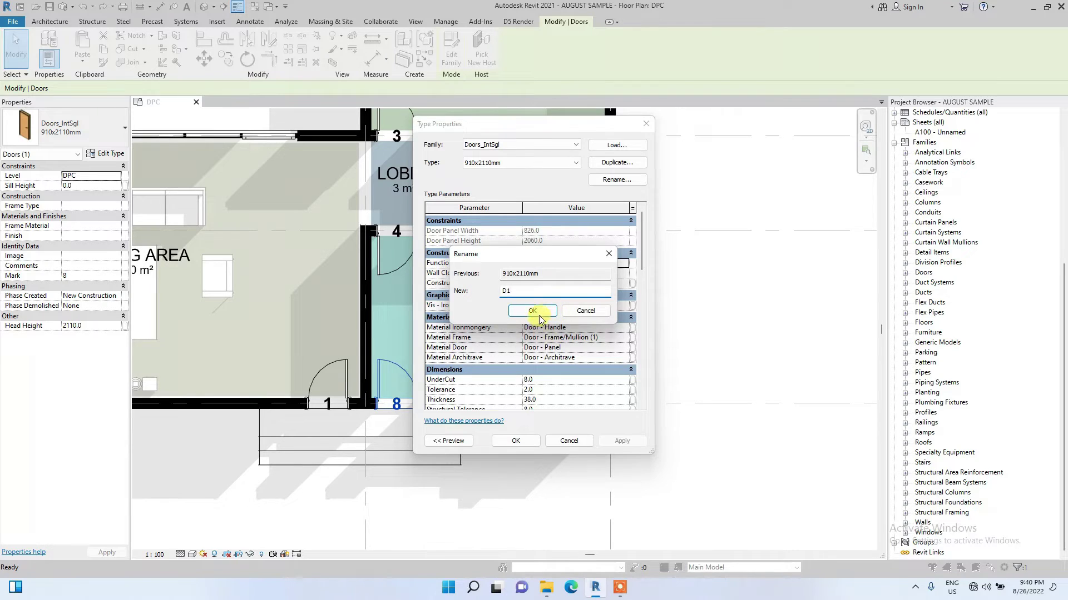
{"action": "type", "text": "1"}
{"action": "left_click", "coordinate": [535, 314]}
{"action": "left_click", "coordinate": [512, 440]}
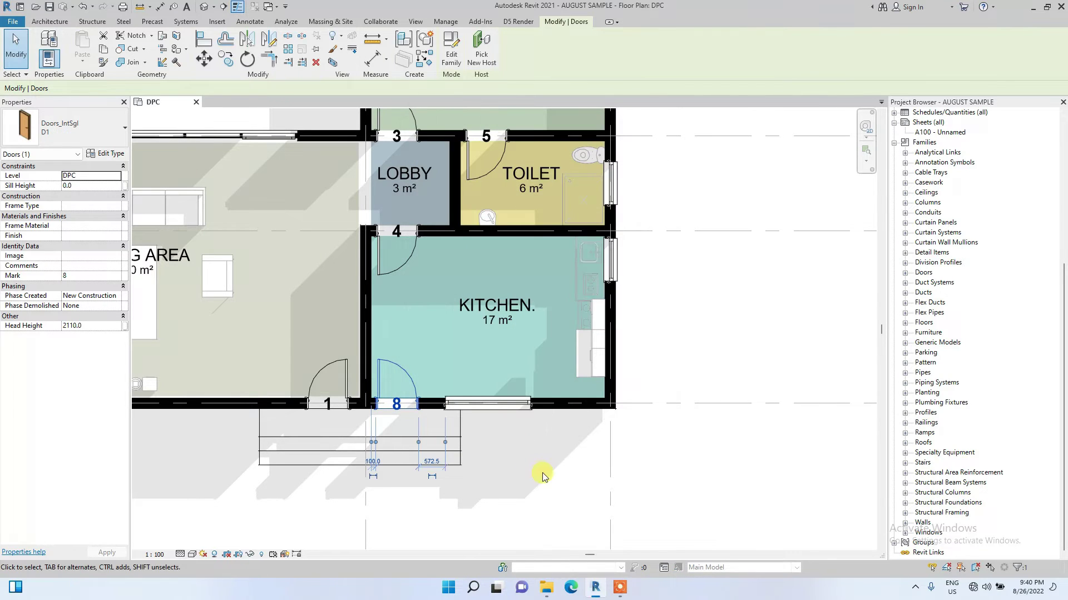
{"action": "left_click", "coordinate": [541, 471]}
Step: Check the type of the living area entrance door and of the doors to the kitchen, toilet and bedroom
{"action": "left_click", "coordinate": [349, 387]}
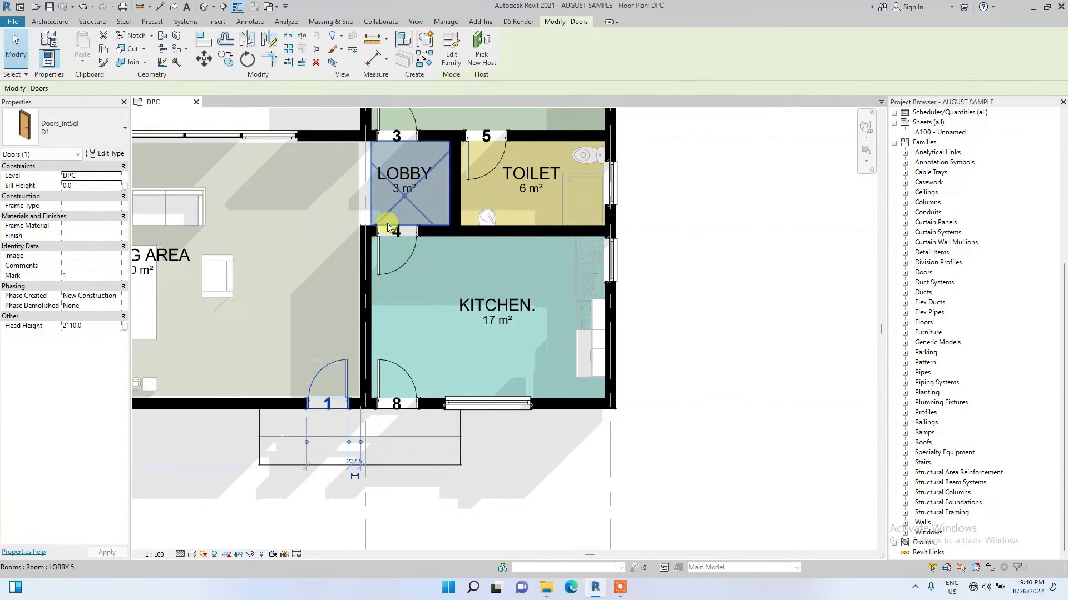
{"action": "left_click", "coordinate": [382, 252]}
{"action": "scroll", "coordinate": [436, 229], "scroll_direction": "up", "scroll_amount": 3, "text": "ctrl"}
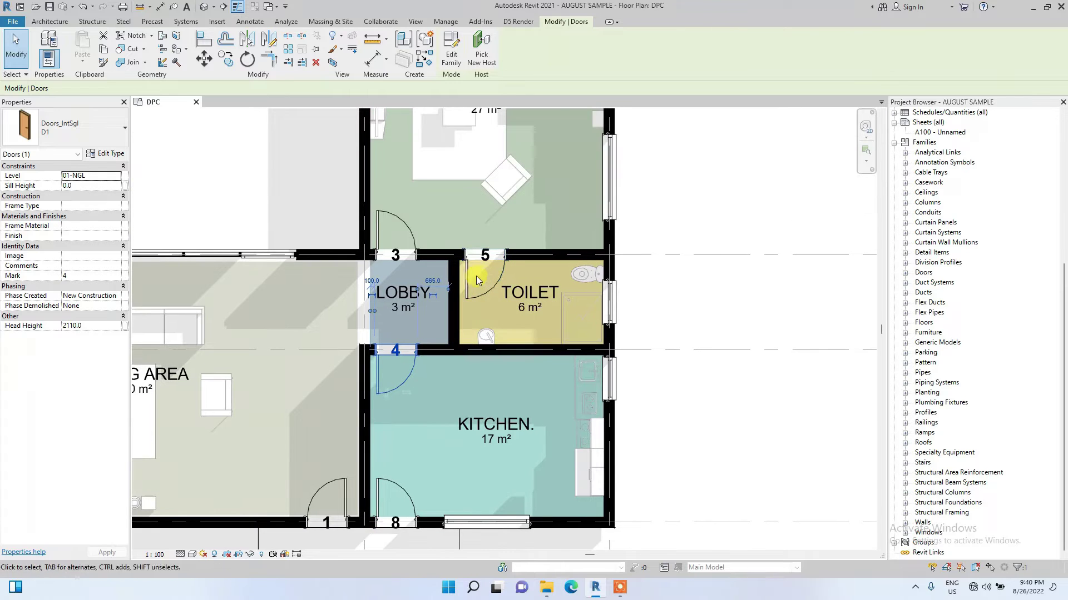
{"action": "left_click", "coordinate": [472, 282]}
{"action": "left_click", "coordinate": [405, 223]}
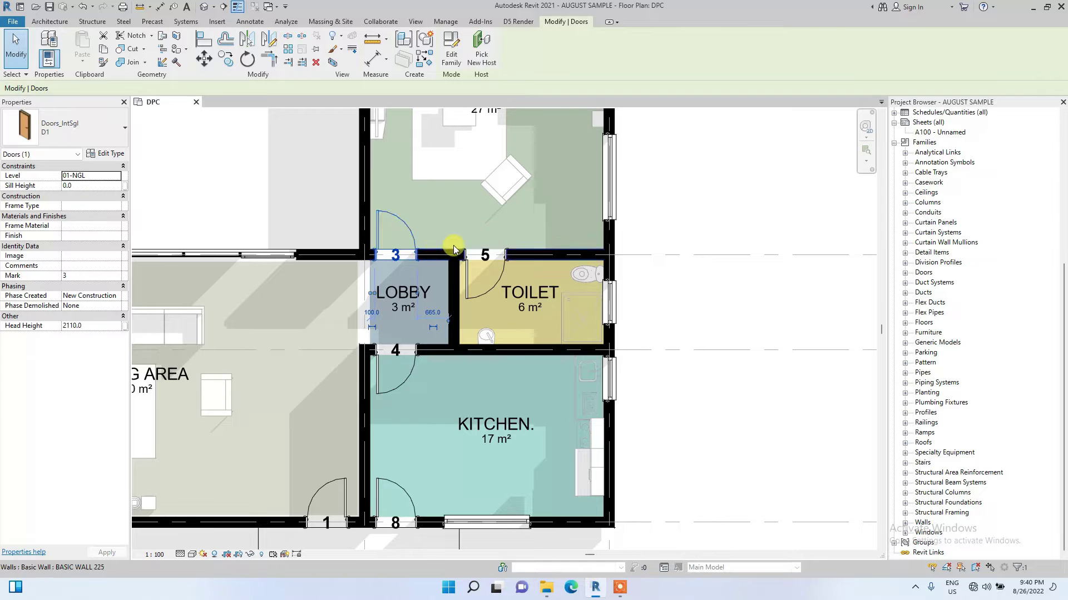
{"action": "left_click", "coordinate": [672, 220]}
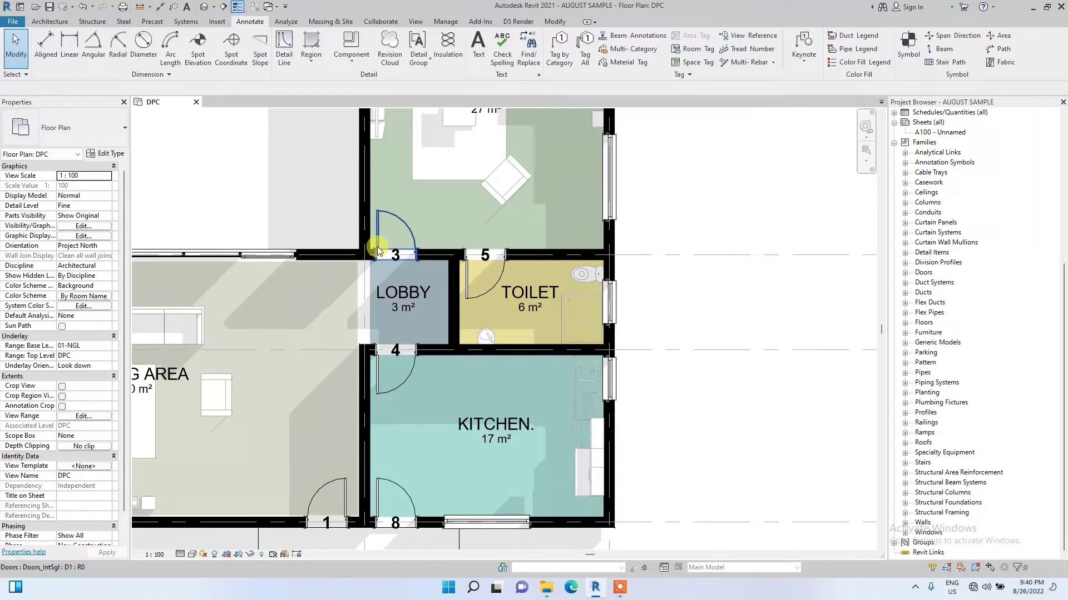
Step: Open the Anno_Tag_Door family of the bedroom door's tag for editing
{"action": "scroll", "coordinate": [390, 258], "scroll_direction": "up", "scroll_amount": 2}
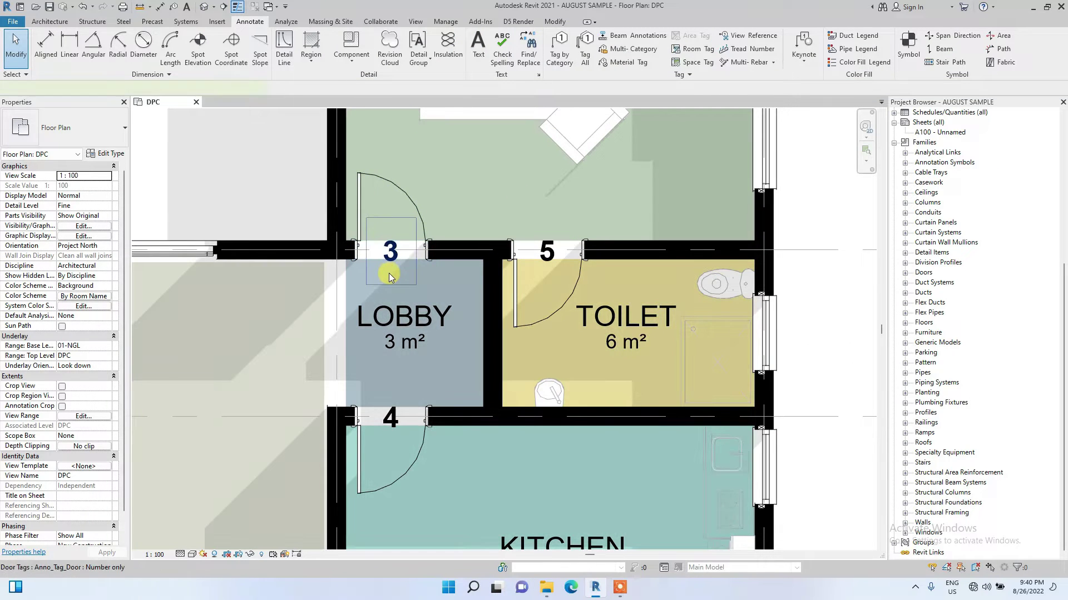
{"action": "left_click", "coordinate": [393, 266]}
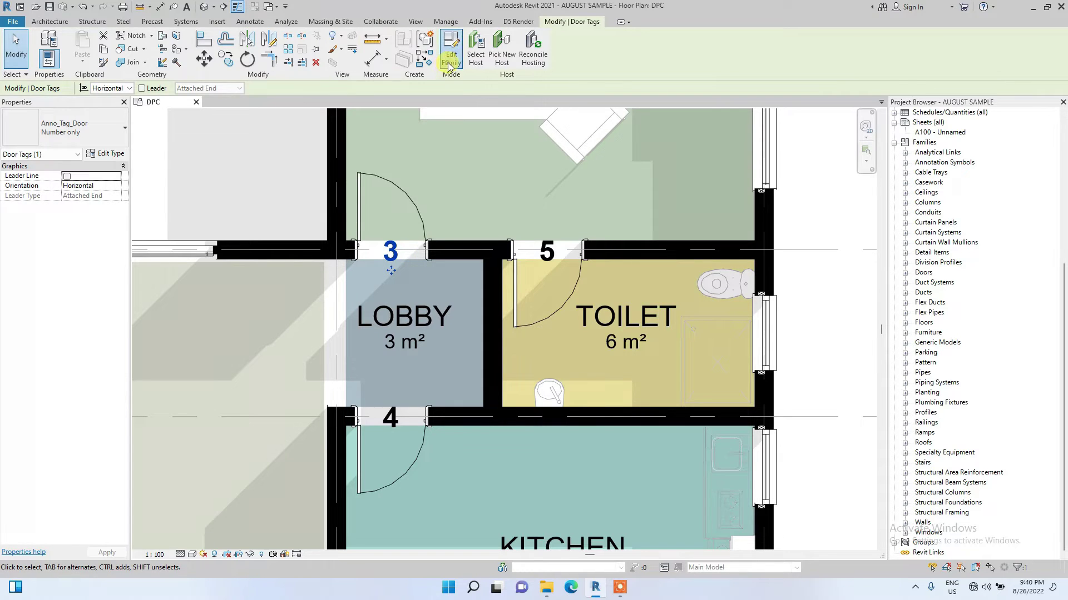
{"action": "left_click", "coordinate": [450, 54]}
{"action": "scroll", "coordinate": [403, 245], "scroll_direction": "down", "scroll_amount": 3}
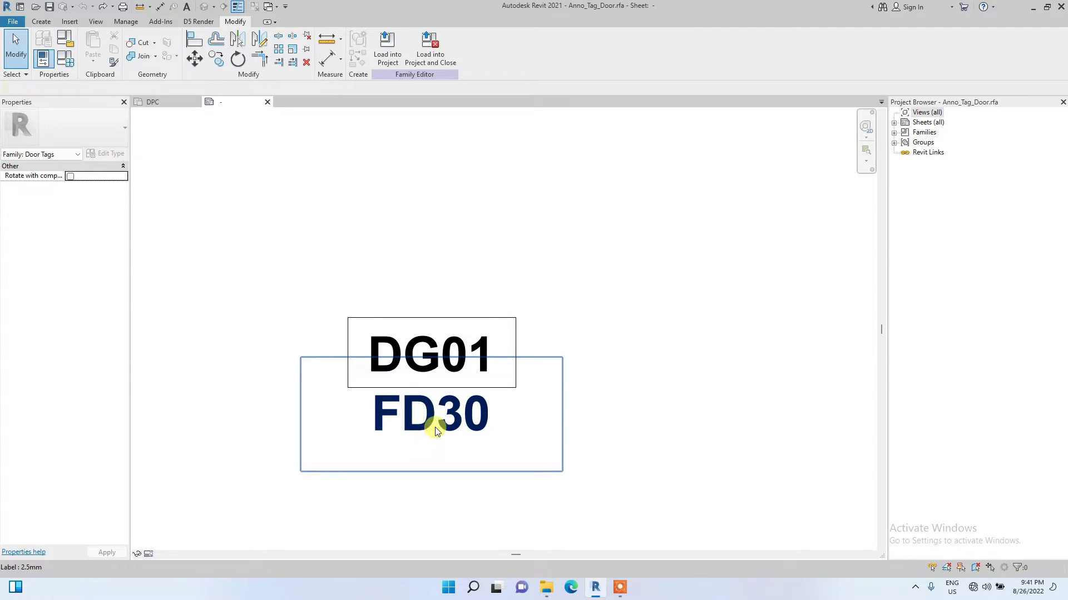
Step: Delete the FD30 label from the door tag family
{"action": "left_click", "coordinate": [435, 432]}
{"action": "right_click", "coordinate": [435, 432]}
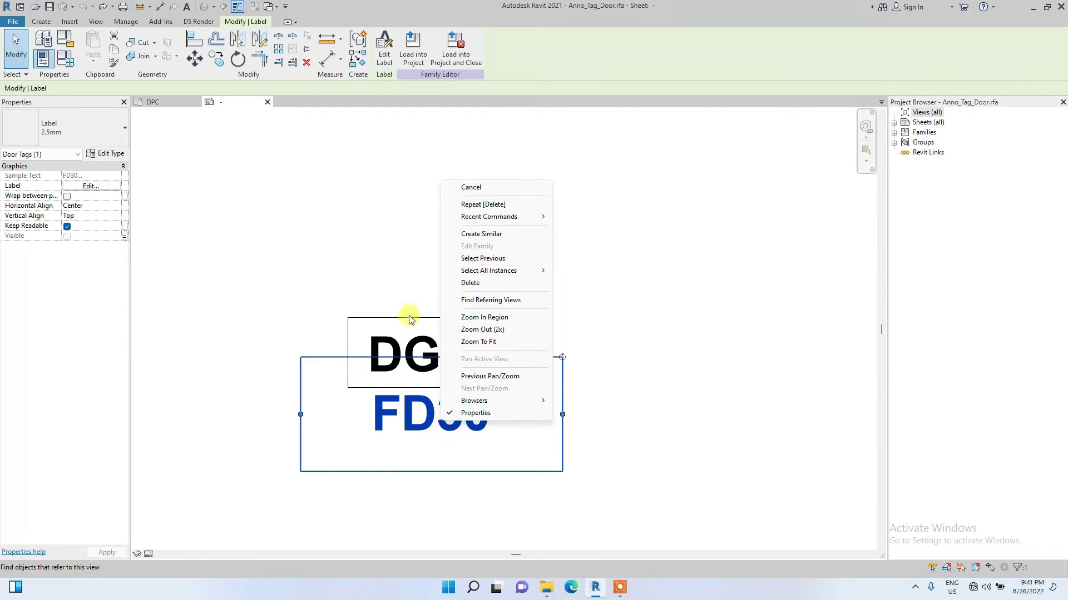
{"action": "key", "text": "Escape"}
{"action": "left_click", "coordinate": [479, 465]}
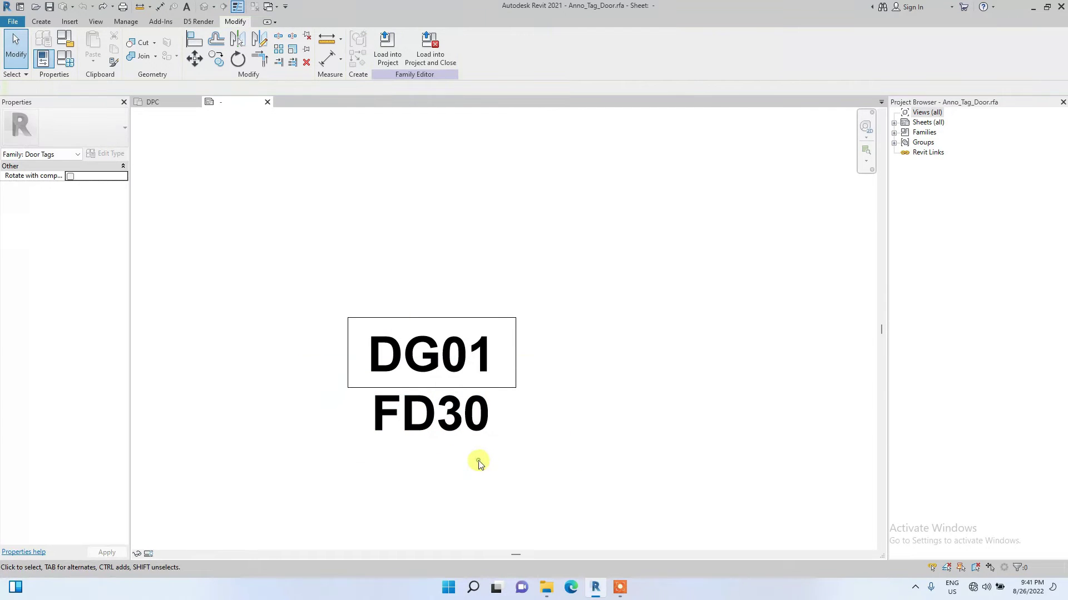
{"action": "left_click", "coordinate": [455, 428]}
{"action": "key", "text": "Delete"}
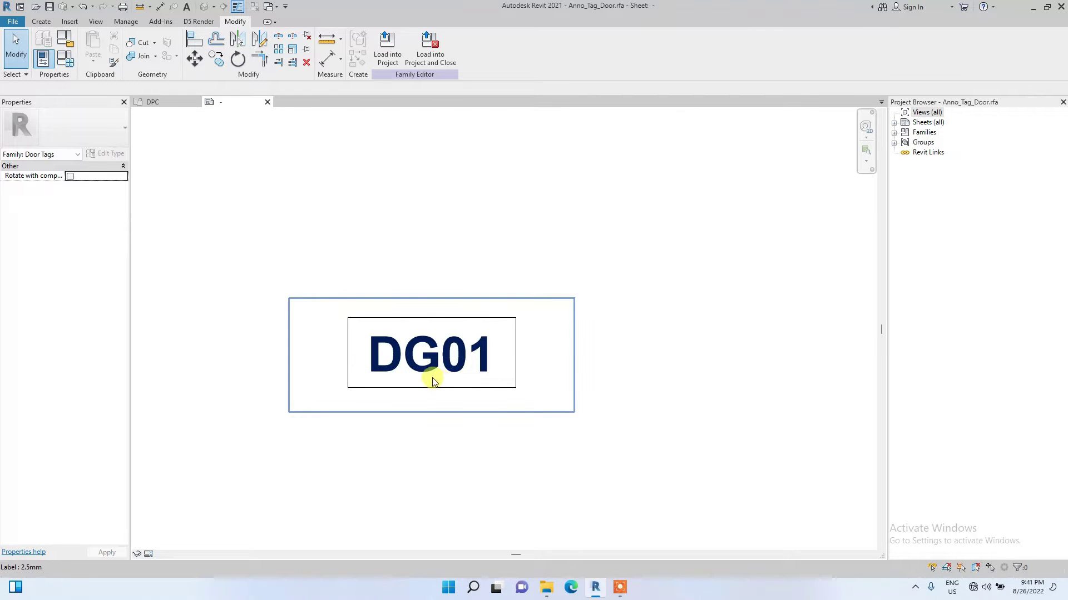
Step: Replace the Mark parameter of the DG01 label with the Type Mark parameter
{"action": "left_click", "coordinate": [443, 367]}
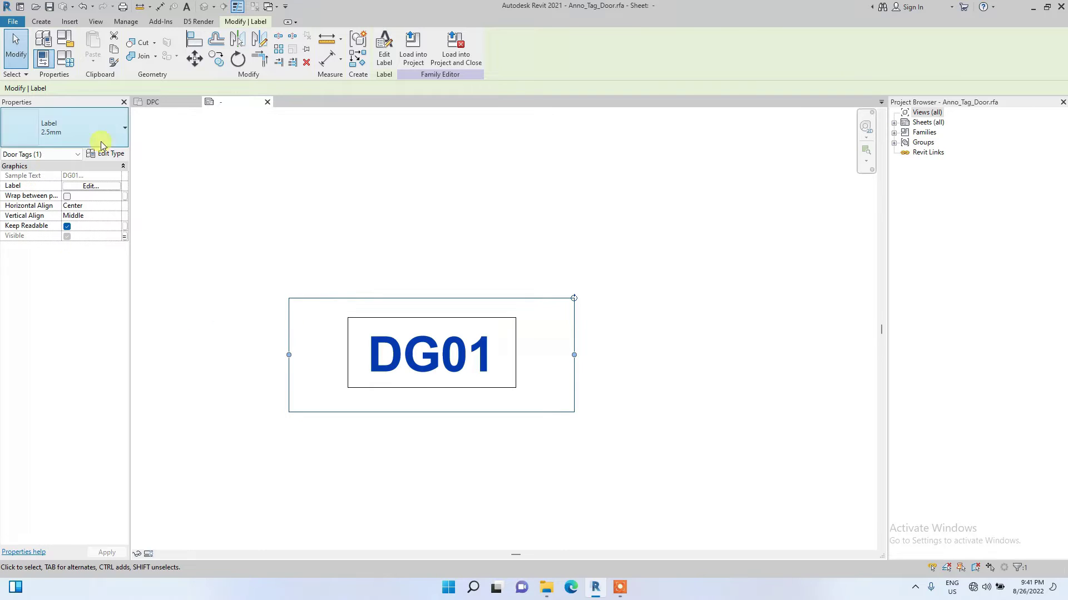
{"action": "left_click", "coordinate": [86, 186]}
{"action": "left_click", "coordinate": [492, 245]}
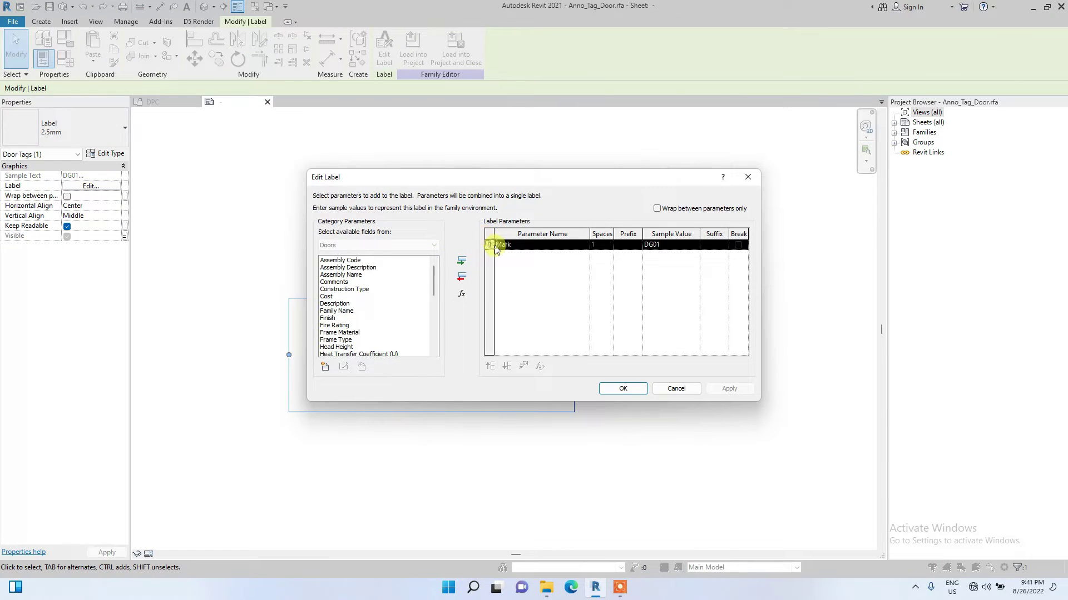
{"action": "left_click", "coordinate": [458, 259]}
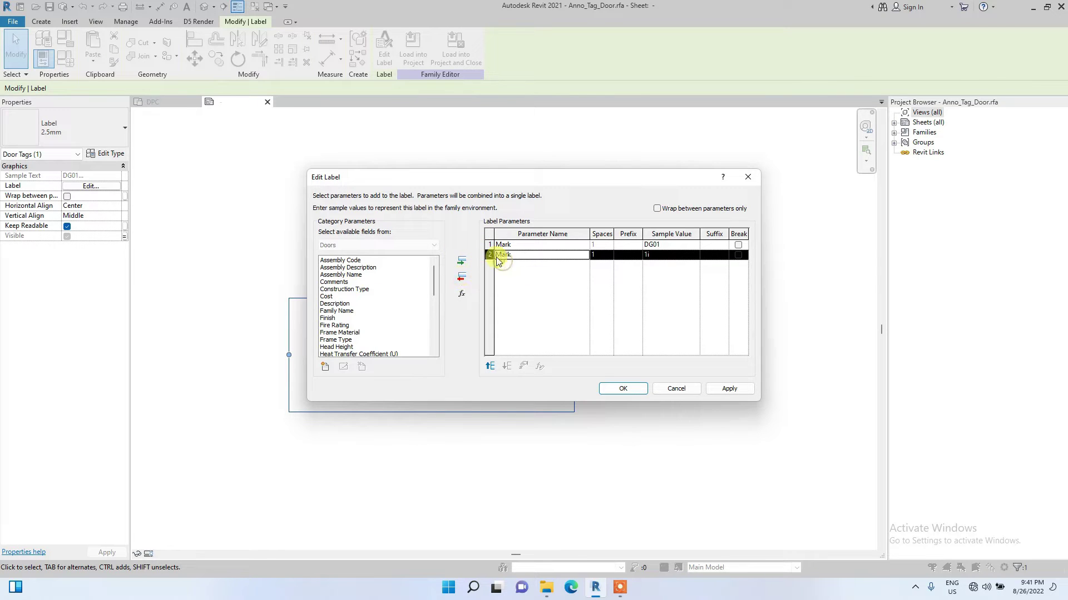
{"action": "left_click", "coordinate": [461, 278]}
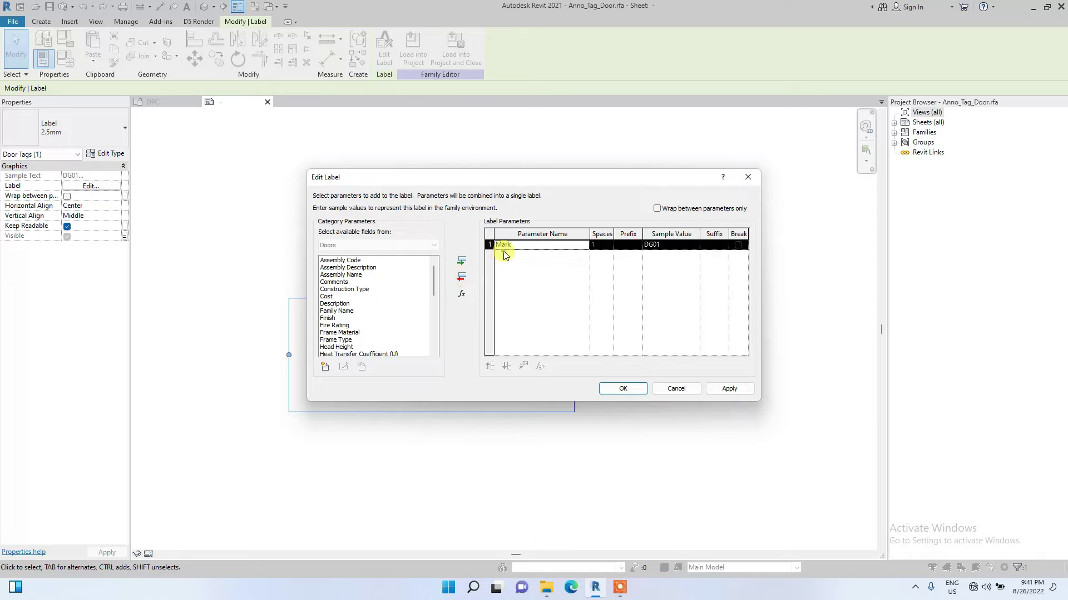
{"action": "left_click", "coordinate": [463, 283]}
{"action": "scroll", "coordinate": [350, 304], "scroll_direction": "down", "scroll_amount": 5}
{"action": "left_click", "coordinate": [334, 319]}
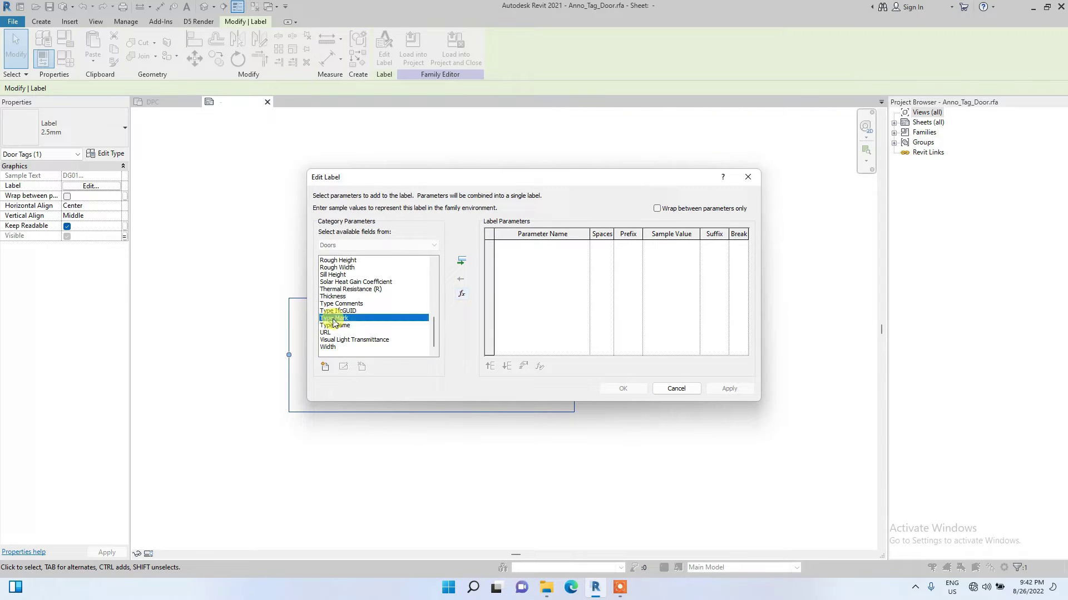
{"action": "left_click", "coordinate": [462, 263]}
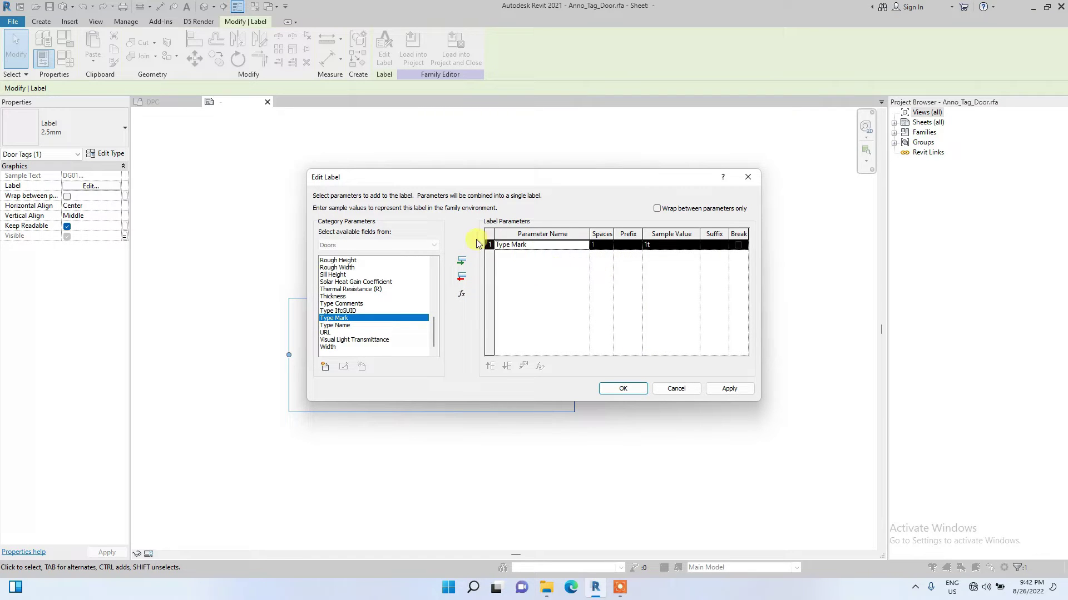
Step: Give the label's Type Mark parameter the prefix D and sample value 1, and apply the label changes
{"action": "left_click", "coordinate": [635, 245]}
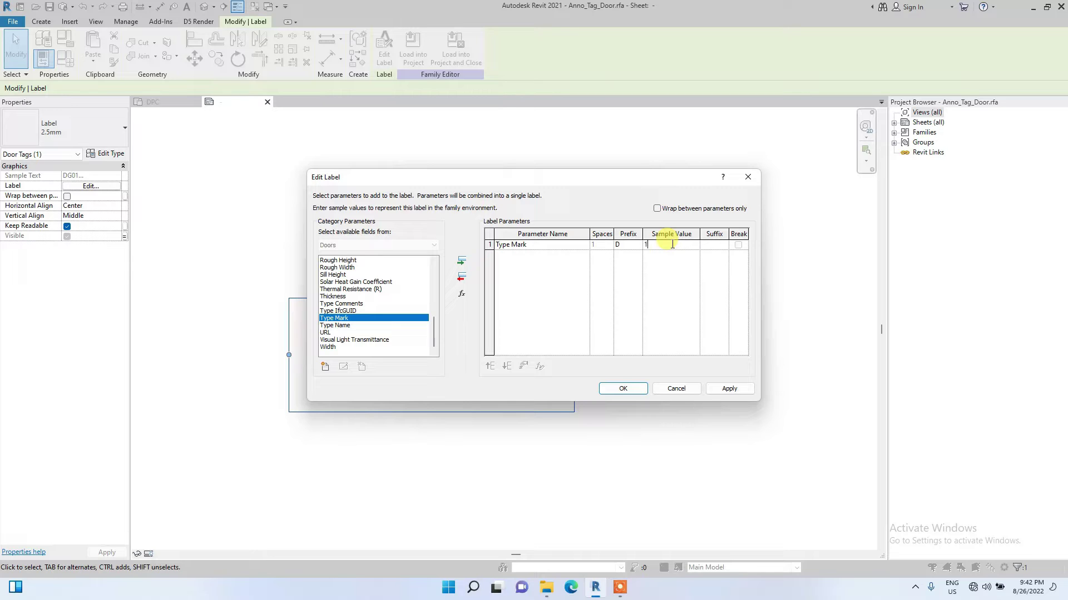
{"action": "left_click", "coordinate": [739, 391]}
{"action": "left_click", "coordinate": [623, 389]}
{"action": "left_click", "coordinate": [536, 475]}
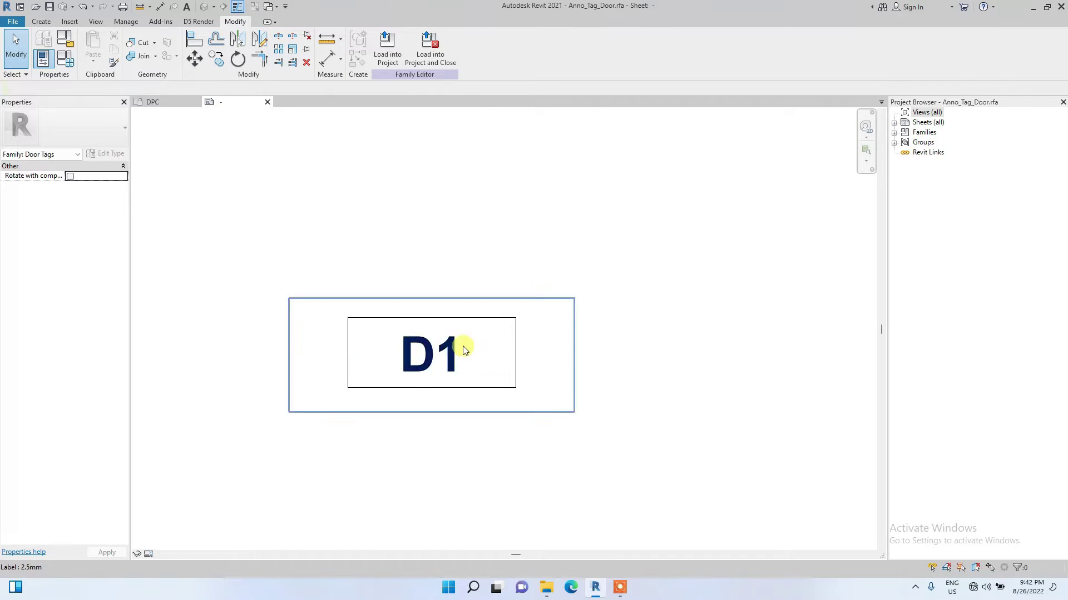
Step: Set the D1 label type's text size to 2 mm and its text font to Elegant Lux Mager
{"action": "left_click", "coordinate": [424, 364]}
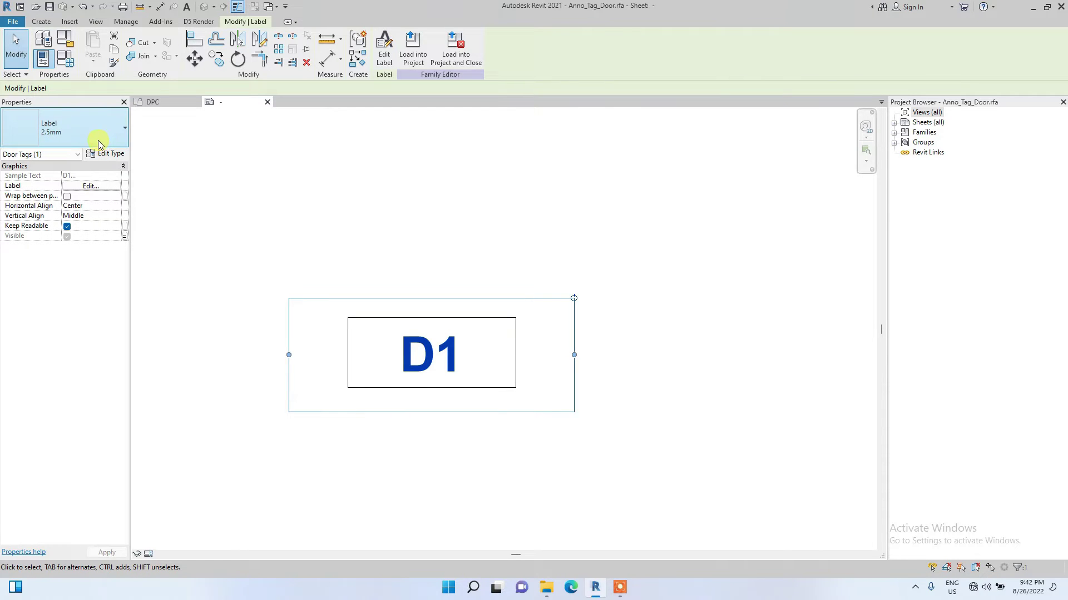
{"action": "left_click", "coordinate": [106, 155]}
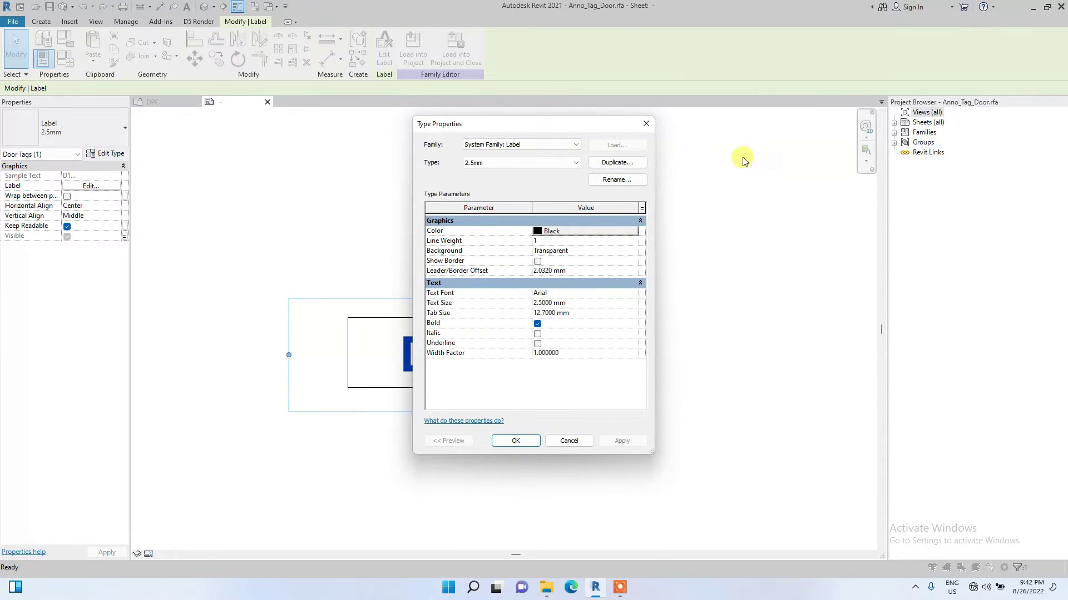
{"action": "left_click", "coordinate": [646, 123]}
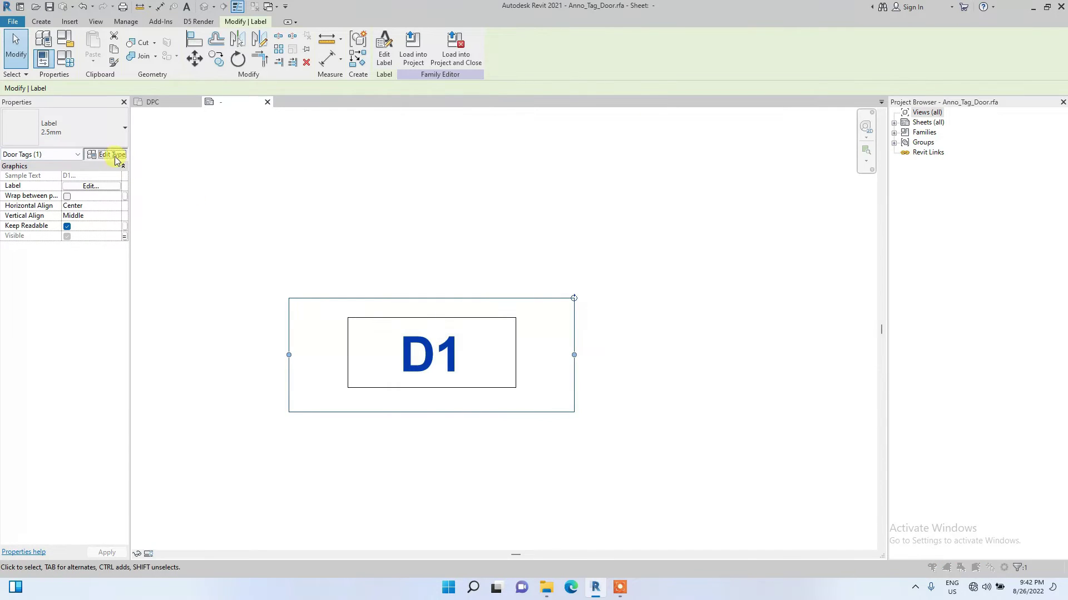
{"action": "left_click", "coordinate": [112, 154]}
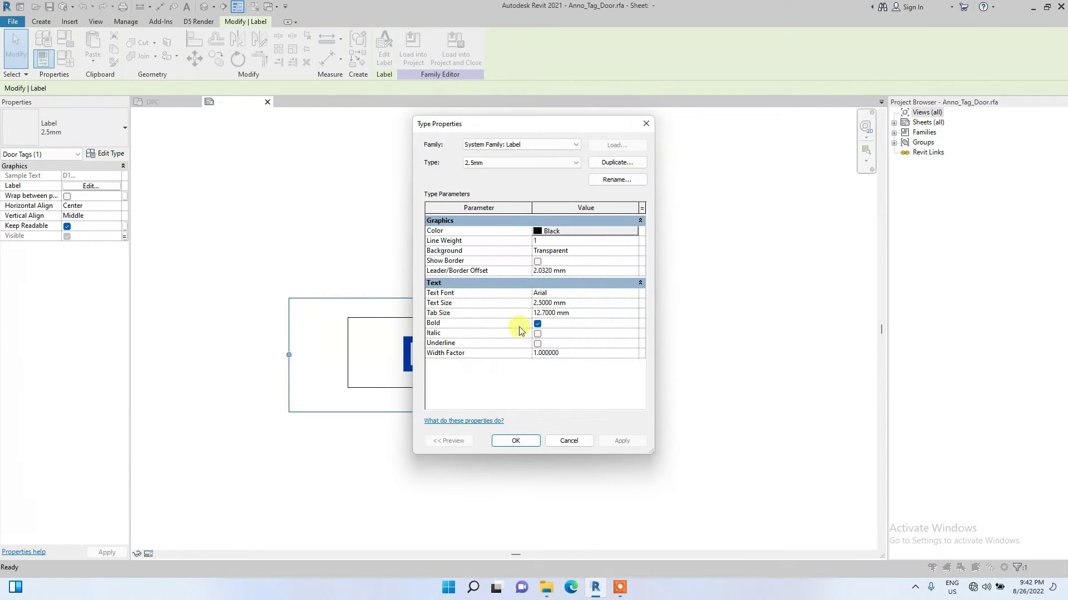
{"action": "left_click", "coordinate": [589, 304]}
{"action": "type", "text": "2"}
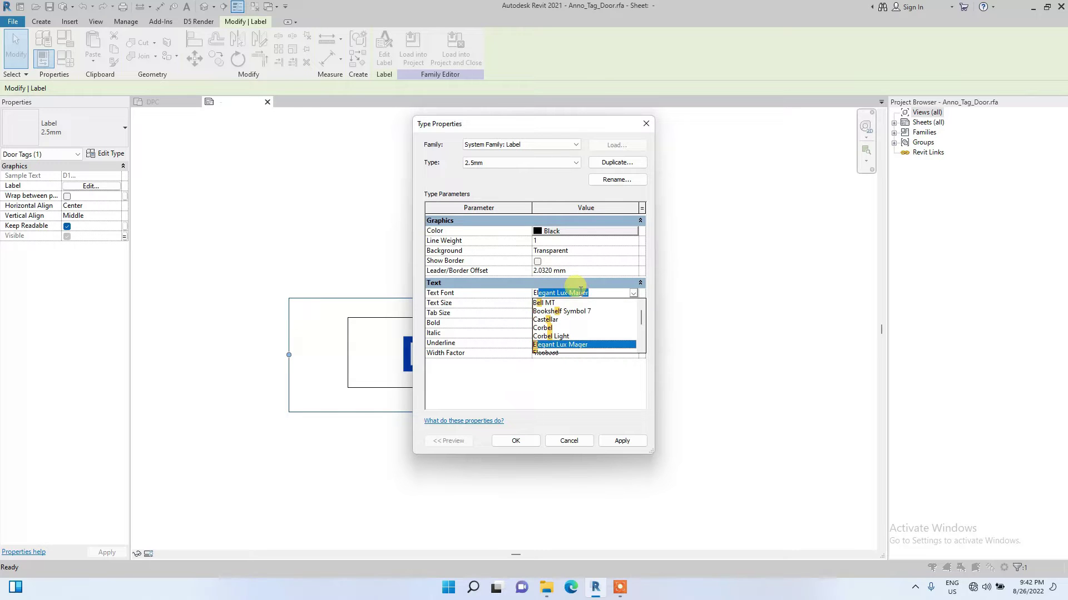
{"action": "key", "text": "Return"}
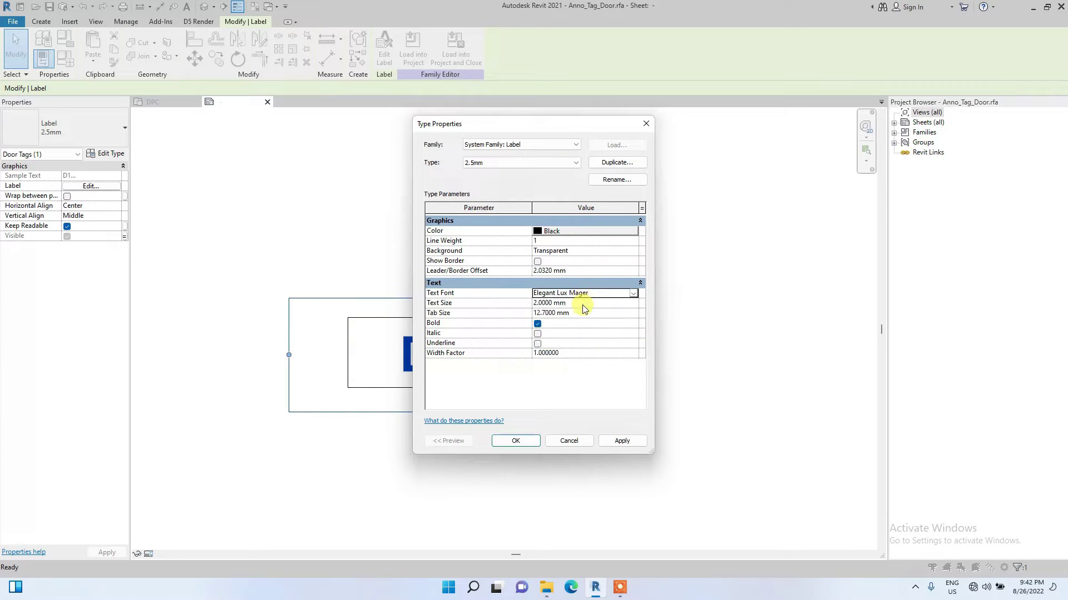
Step: Change the label type's color to red and apply the type properties
{"action": "left_click", "coordinate": [537, 233]}
{"action": "left_click", "coordinate": [432, 300]}
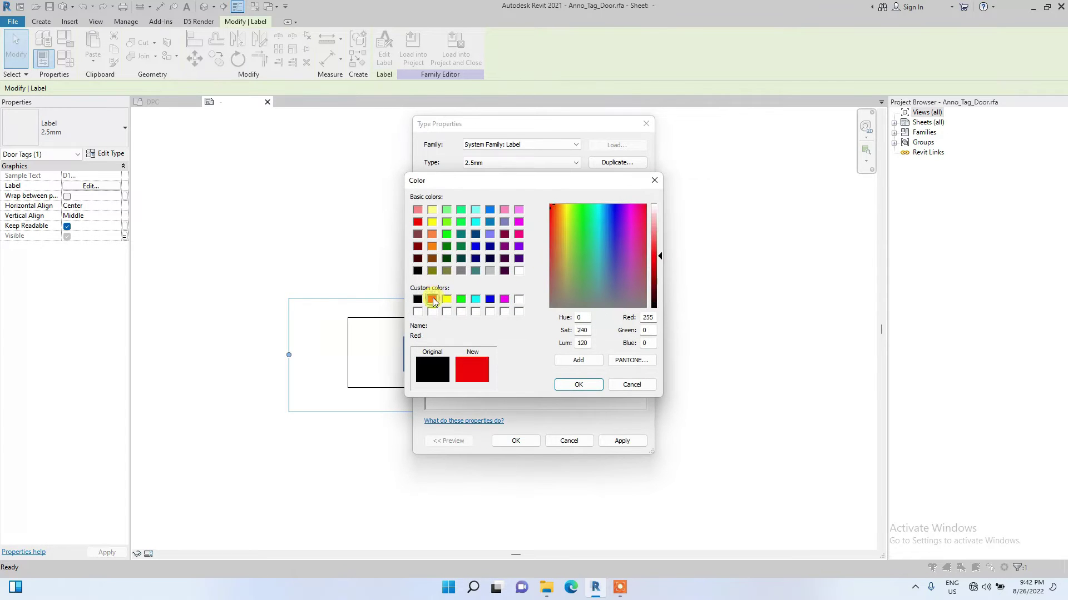
{"action": "left_click", "coordinate": [578, 385]}
{"action": "left_click", "coordinate": [516, 441]}
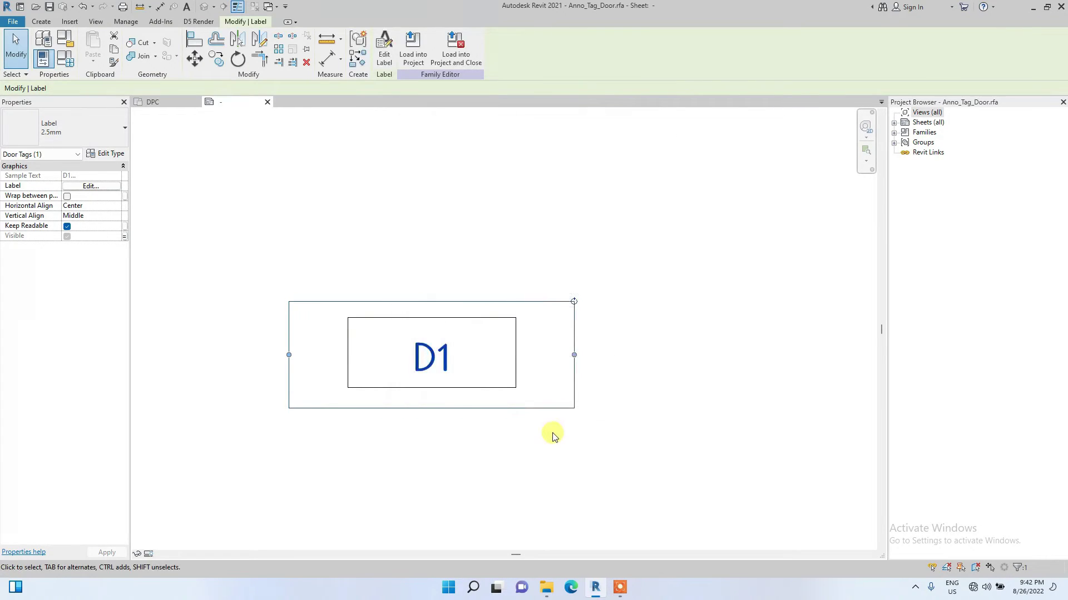
{"action": "left_click", "coordinate": [550, 425]}
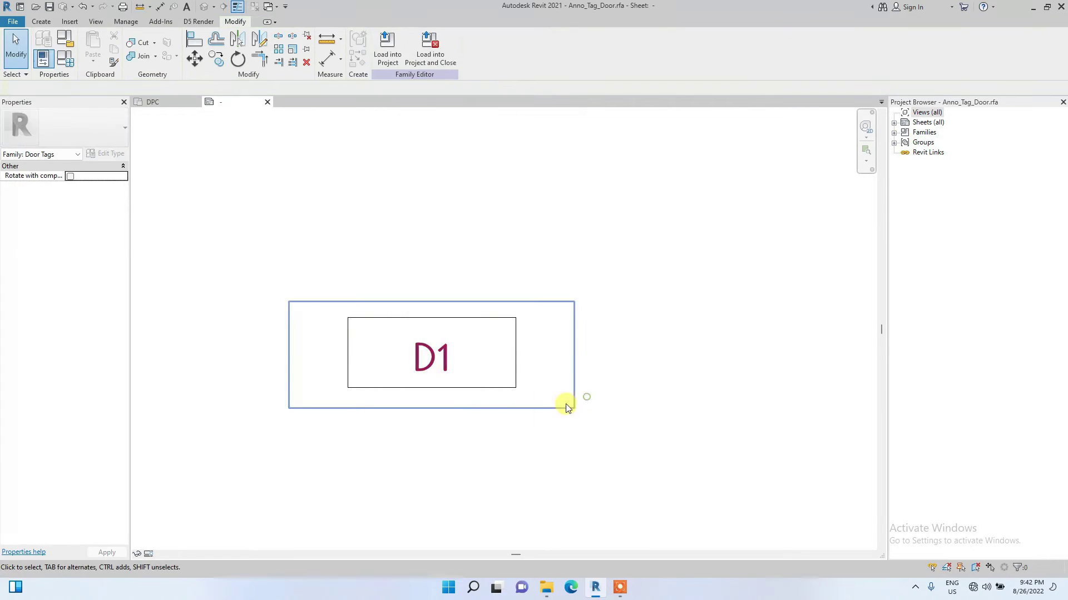
Step: Delete the four lines of the rectangular border around the D1 label
{"action": "left_click", "coordinate": [398, 388]}
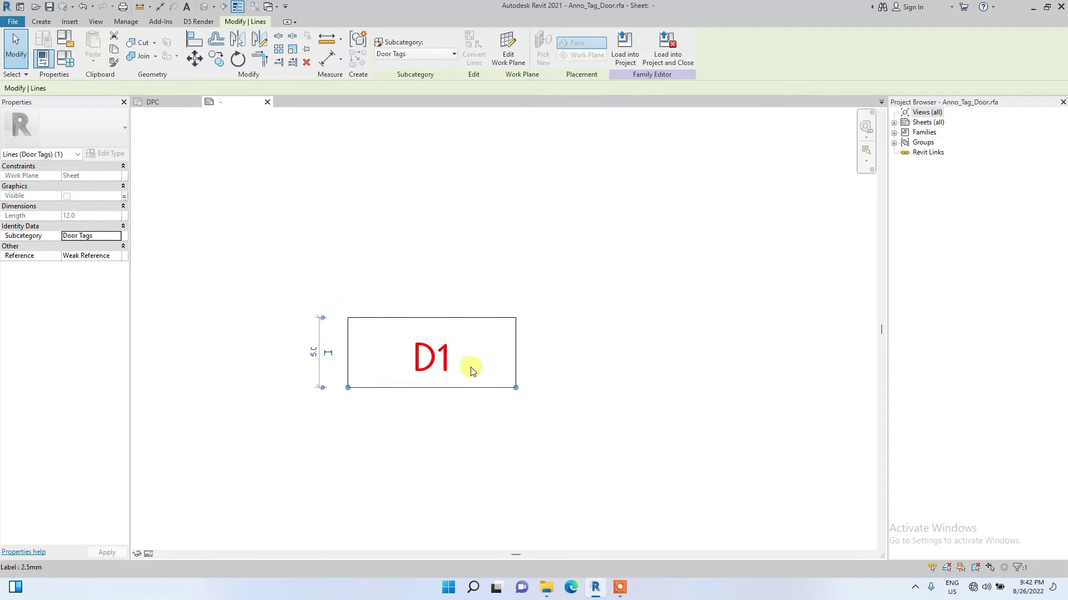
{"action": "left_click", "coordinate": [514, 370]}
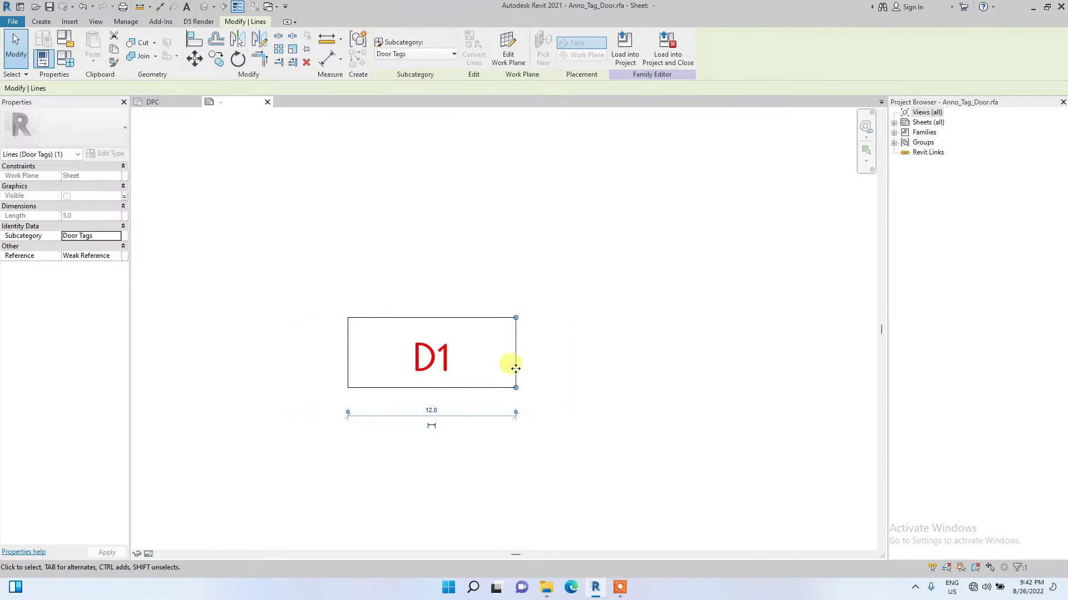
{"action": "key", "text": "Delete"}
{"action": "left_click", "coordinate": [439, 388]}
{"action": "key", "text": "Delete"}
{"action": "left_click", "coordinate": [443, 318]}
{"action": "key", "text": "Delete"}
{"action": "left_click", "coordinate": [349, 332]}
{"action": "key", "text": "Delete"}
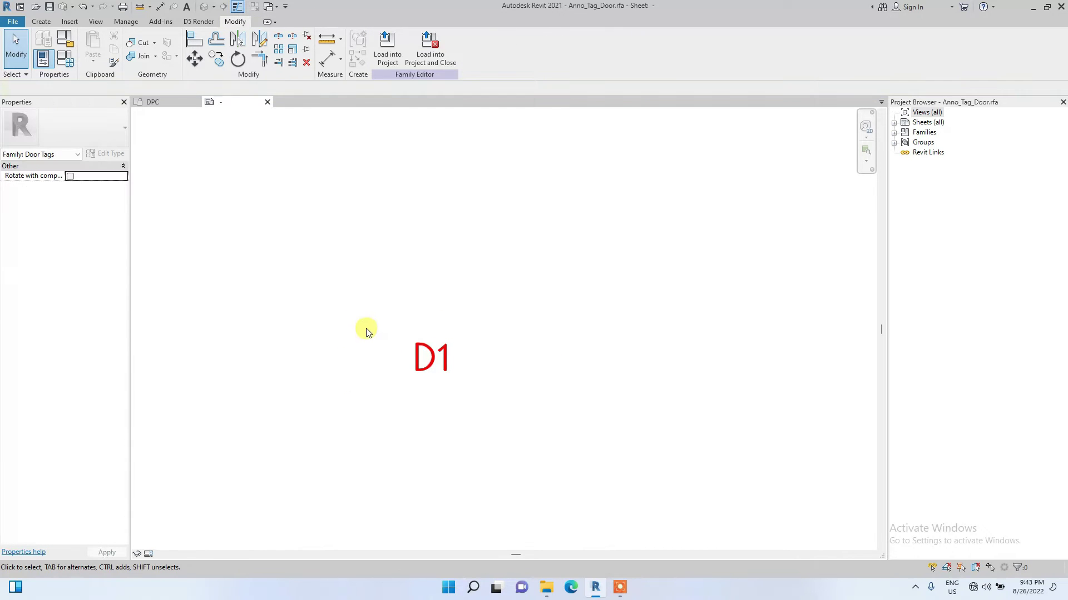
Step: Draw a circle with a radius of about 2.5 mm centred on the D1 label, using the Door Tags subcategory
{"action": "left_click", "coordinate": [43, 22]}
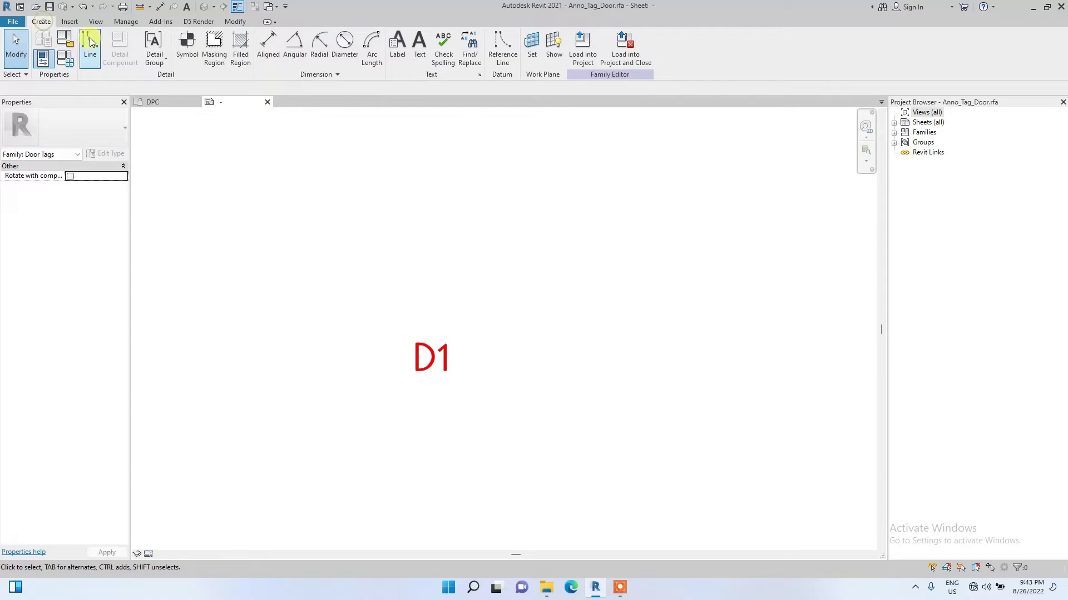
{"action": "left_click", "coordinate": [91, 45]}
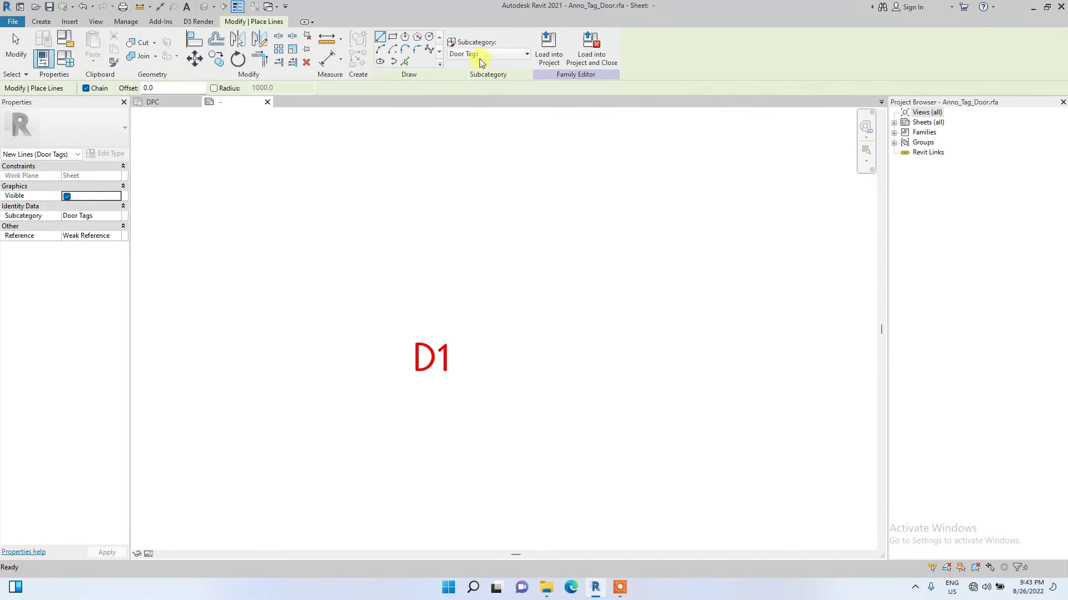
{"action": "left_click", "coordinate": [430, 39]}
{"action": "scroll", "coordinate": [424, 314], "scroll_direction": "up", "scroll_amount": 2}
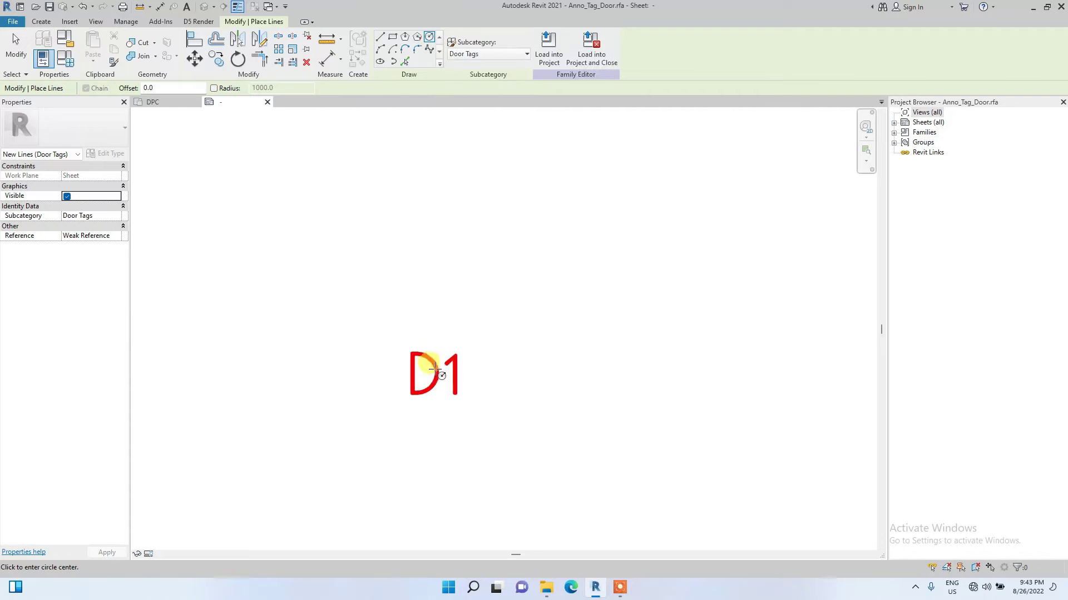
{"action": "left_click", "coordinate": [437, 377]}
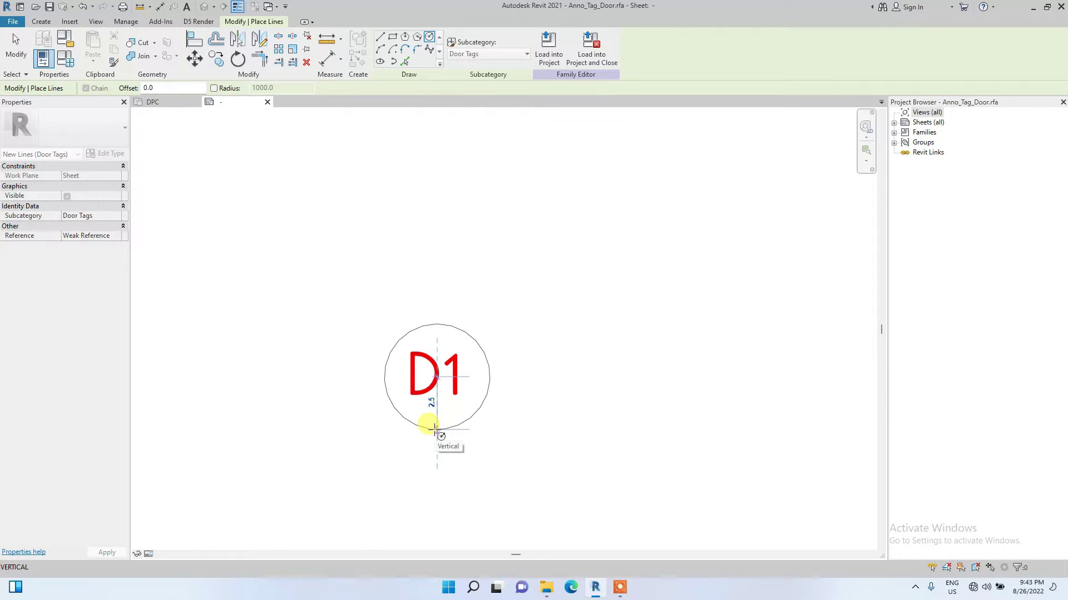
{"action": "left_click", "coordinate": [436, 428]}
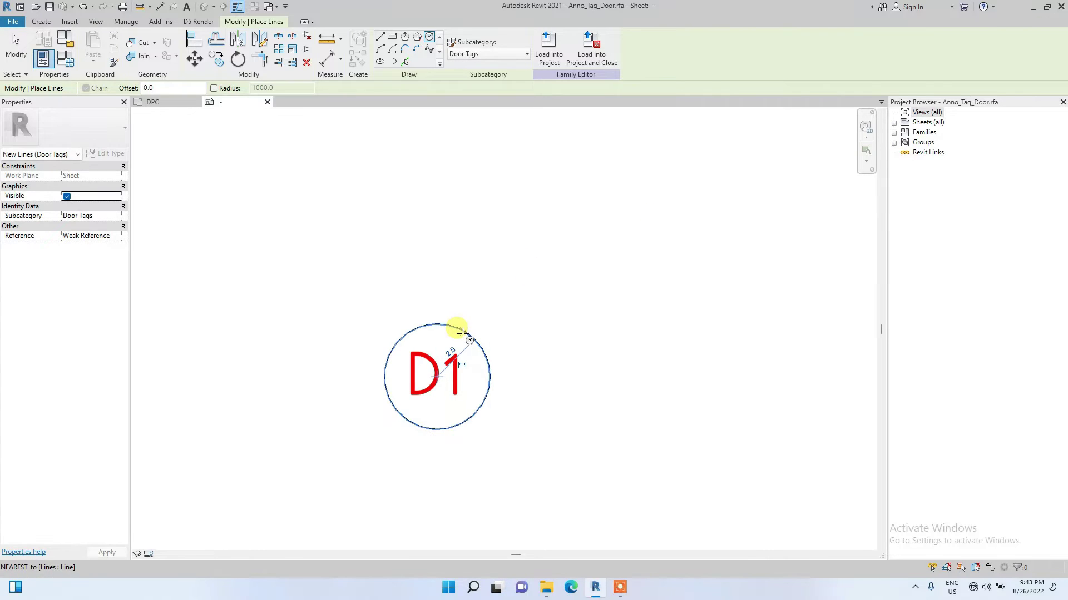
{"action": "key", "text": "Escape"}
{"action": "key", "text": "Escape"}
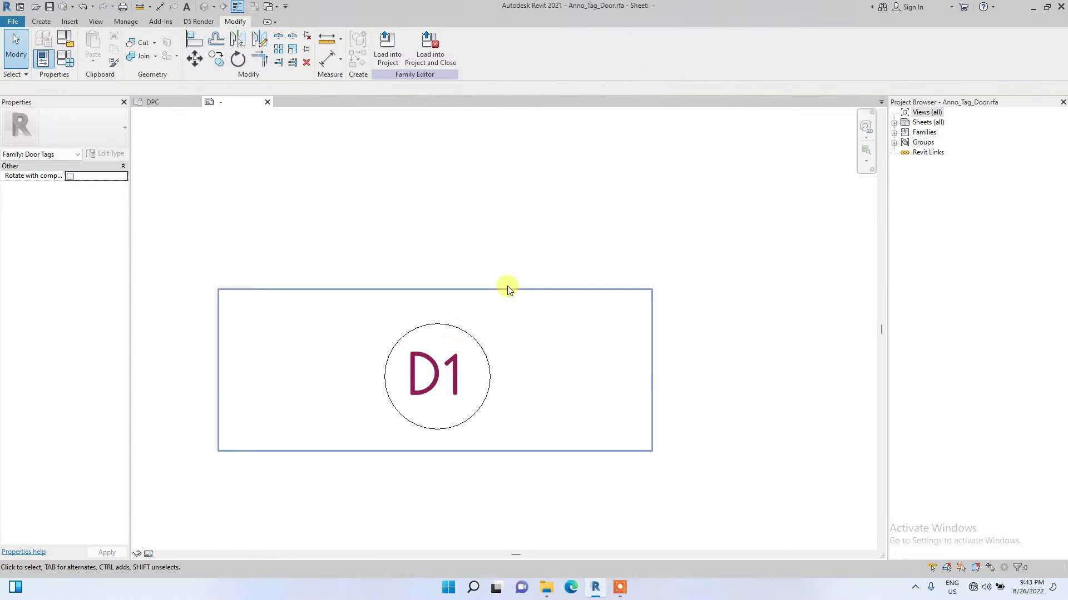
Step: Load the edited door tag family into the AUGUST SAMPLE project and close the family
{"action": "left_click", "coordinate": [429, 64]}
{"action": "left_click", "coordinate": [430, 50]}
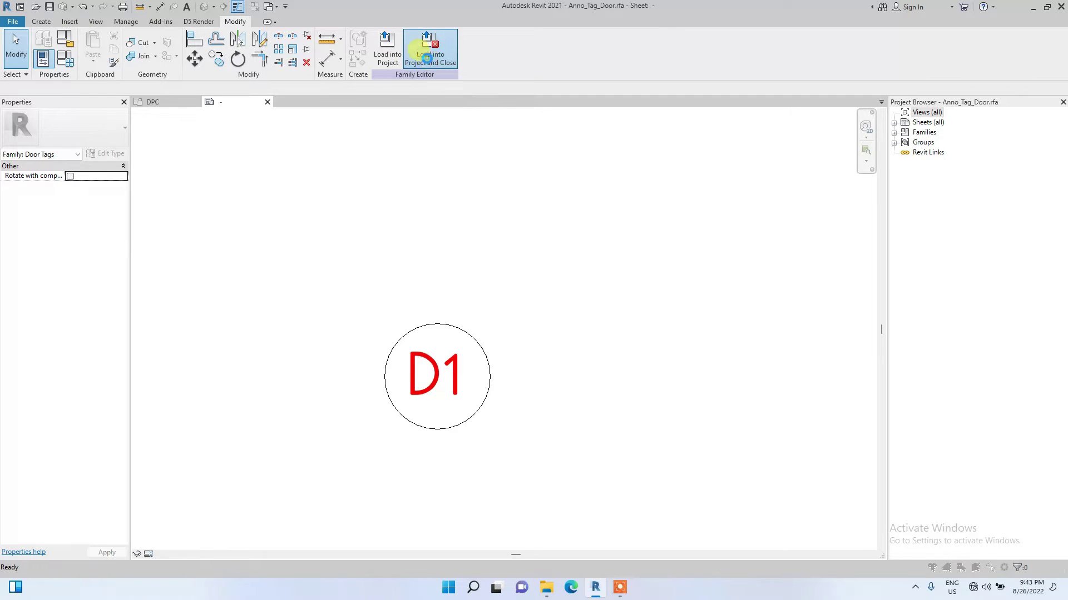
{"action": "left_click", "coordinate": [558, 301]}
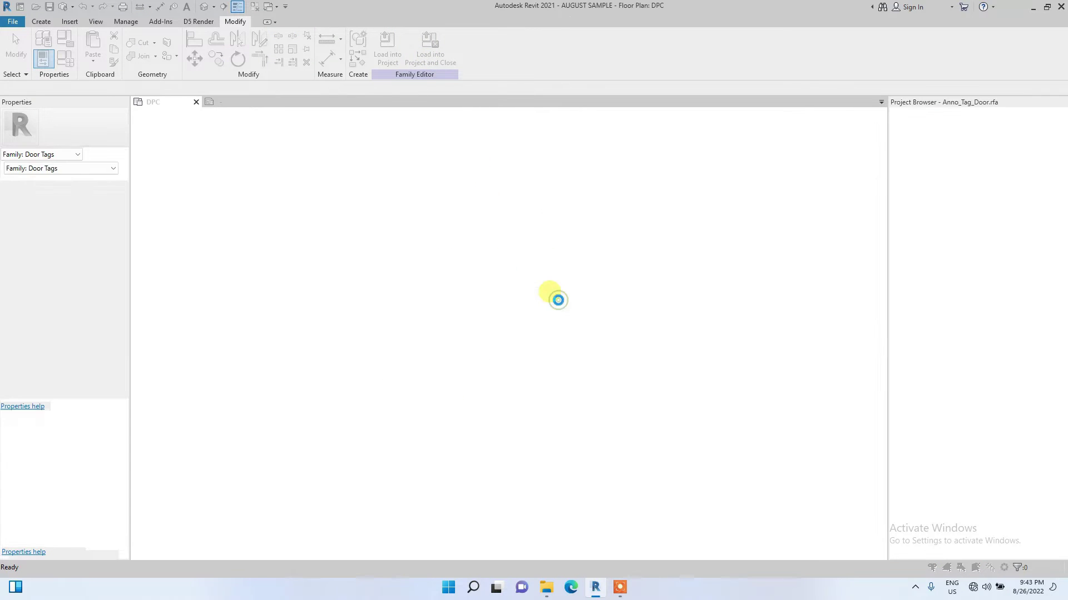
{"action": "left_click", "coordinate": [465, 286]}
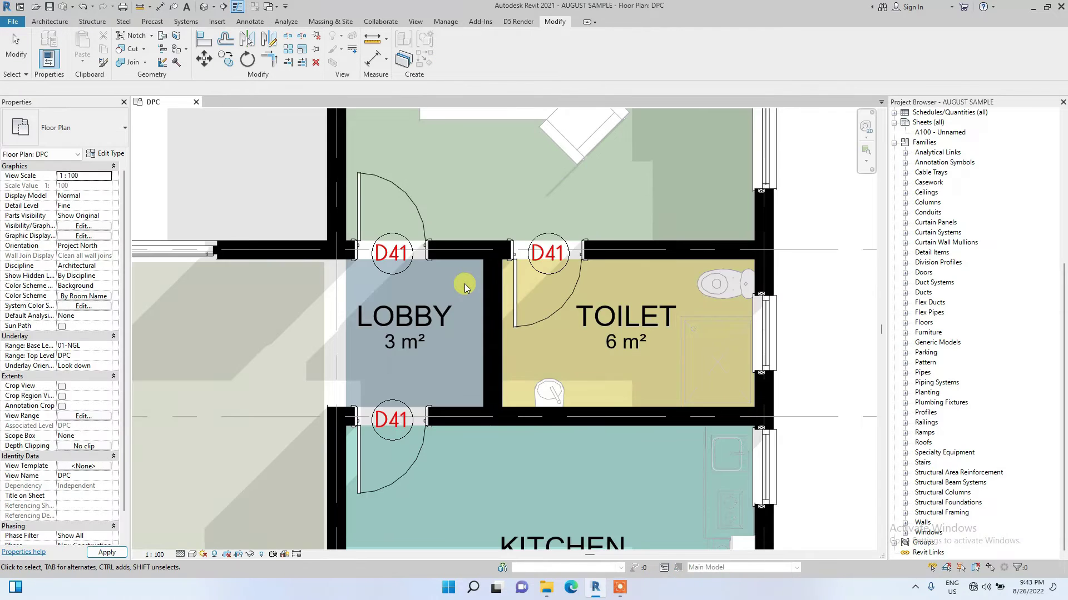
Step: Set the Type Mark of the living area entrance door's type, Doors_IntSgl D1, to 1
{"action": "scroll", "coordinate": [460, 282], "scroll_direction": "down", "scroll_amount": 3}
{"action": "scroll", "coordinate": [362, 357], "scroll_direction": "up", "scroll_amount": 2}
{"action": "middle_click_drag", "start_coordinate": [477, 369], "coordinate": [431, 336]}
{"action": "scroll", "coordinate": [417, 356], "scroll_direction": "up", "scroll_amount": 2}
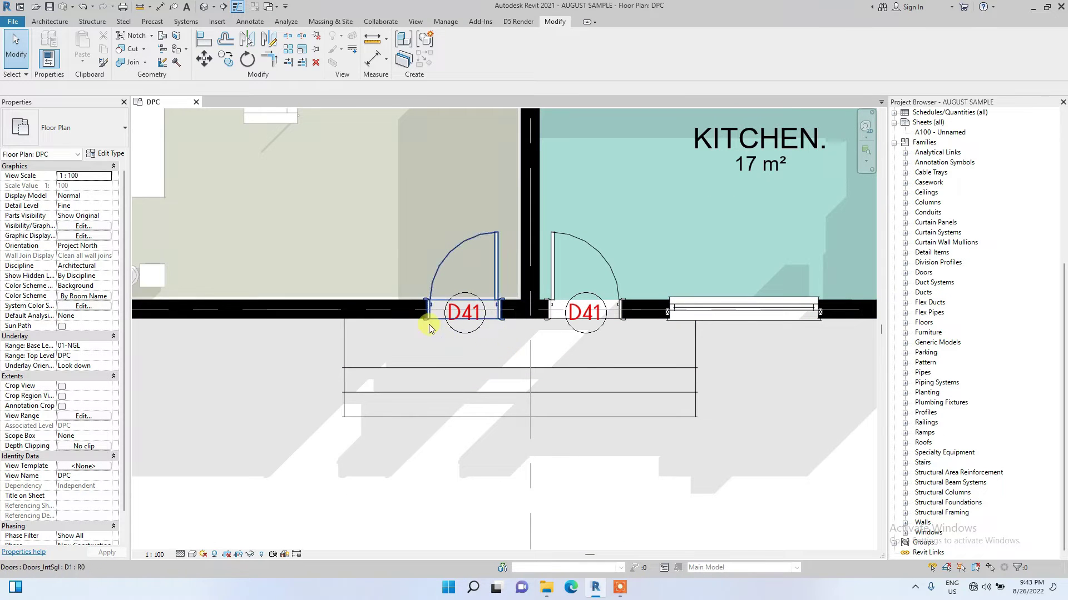
{"action": "scroll", "coordinate": [492, 326], "scroll_direction": "up", "scroll_amount": 4}
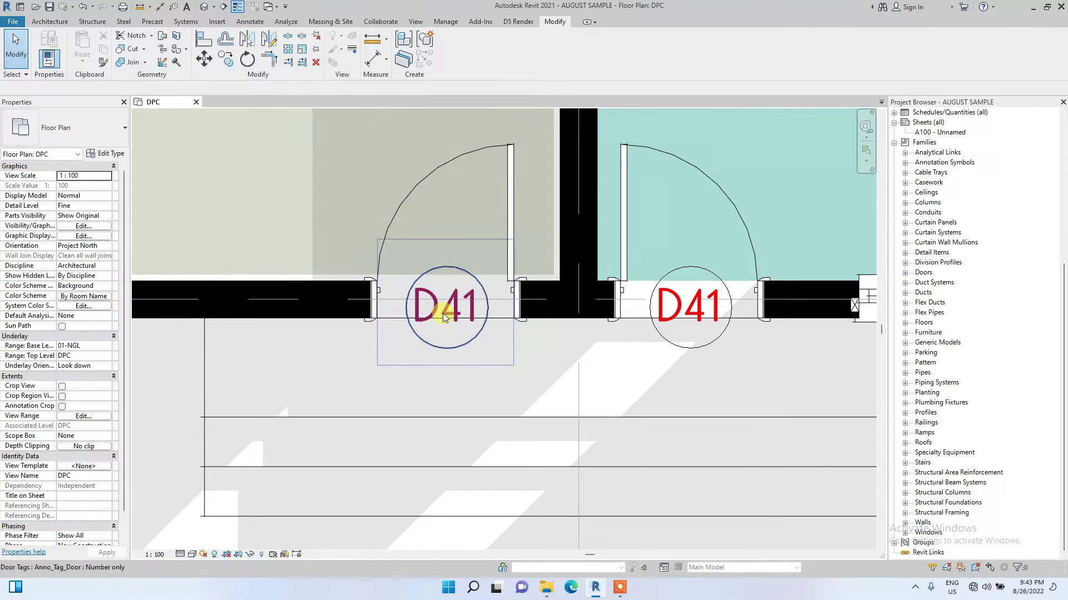
{"action": "left_click", "coordinate": [520, 286]}
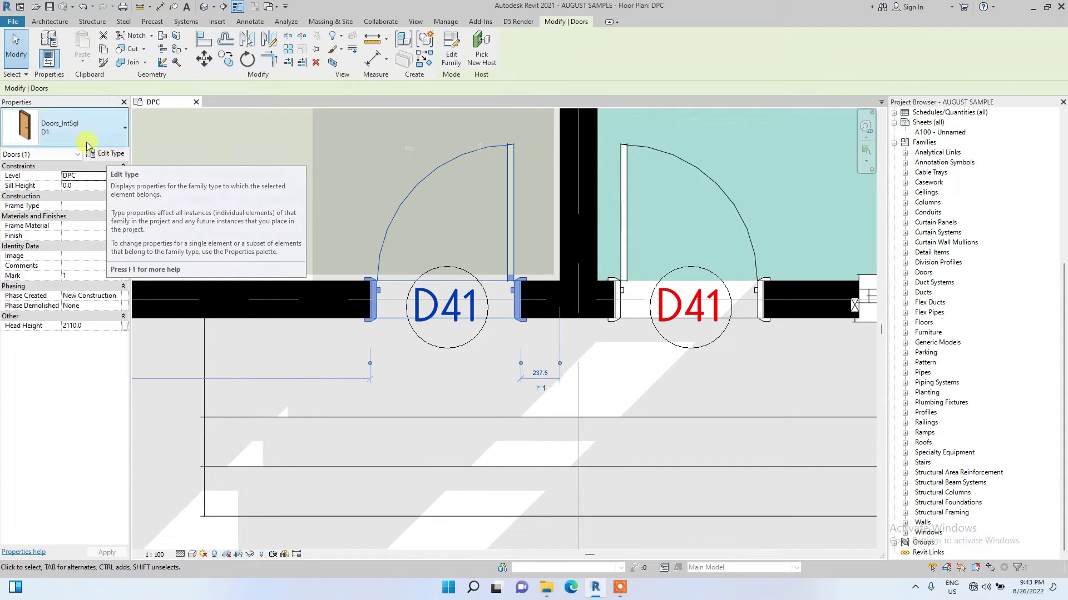
{"action": "left_click", "coordinate": [103, 156]}
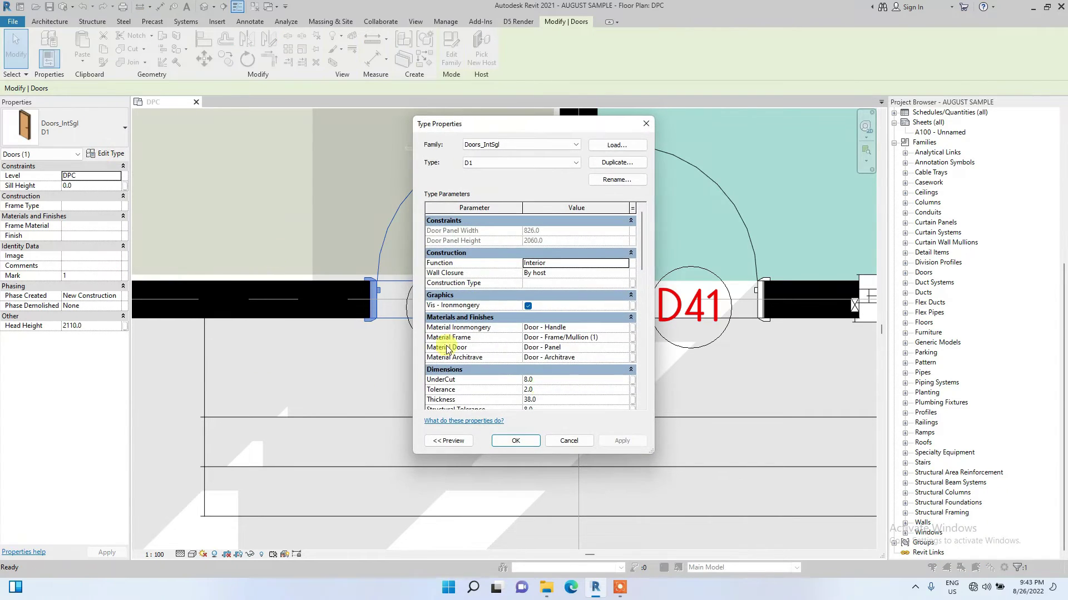
{"action": "scroll", "coordinate": [514, 296], "scroll_direction": "down", "scroll_amount": 10}
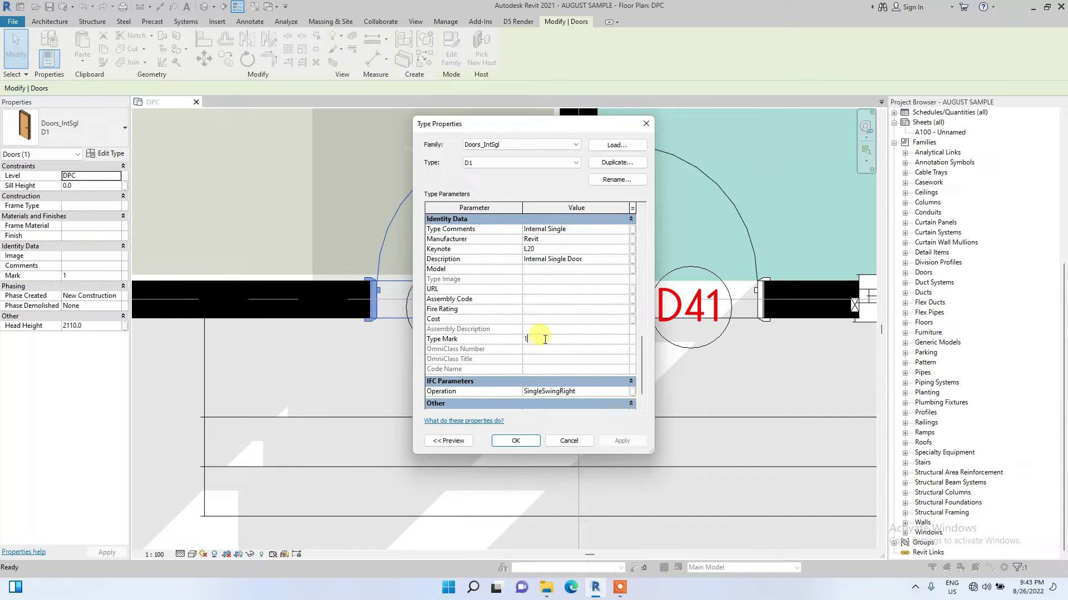
{"action": "left_click", "coordinate": [617, 444]}
{"action": "left_click", "coordinate": [514, 441]}
{"action": "scroll", "coordinate": [496, 401], "scroll_direction": "down", "scroll_amount": 3}
{"action": "key", "text": "Escape"}
Step: Examine the circular door tags and the untagged windows across the bedroom, lobby, toilet, kitchen and living area
{"action": "scroll", "coordinate": [496, 400], "scroll_direction": "down", "scroll_amount": 4}
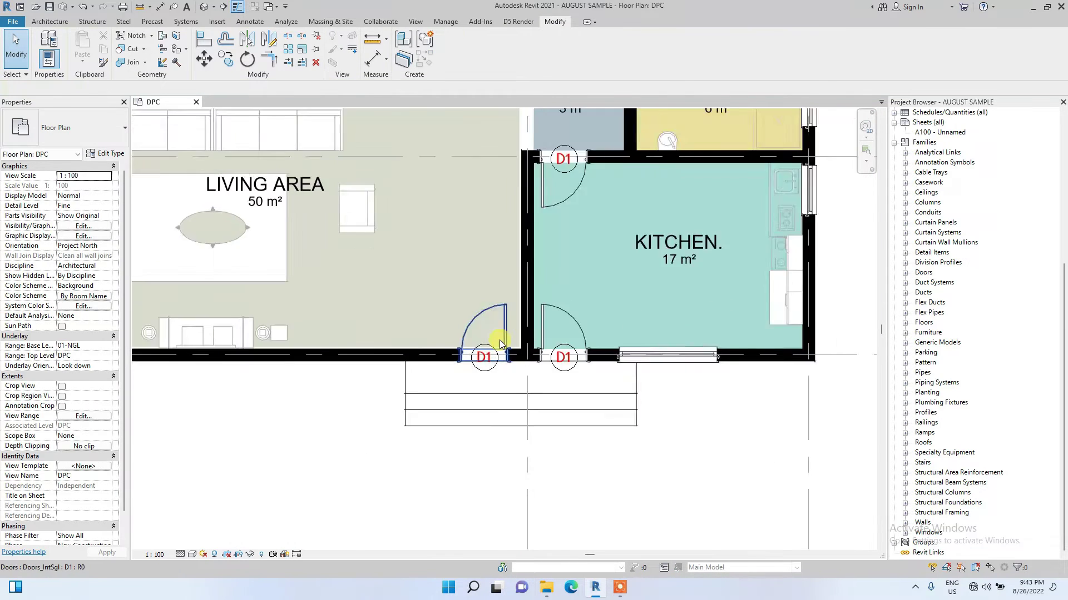
{"action": "scroll", "coordinate": [508, 362], "scroll_direction": "up", "scroll_amount": 2}
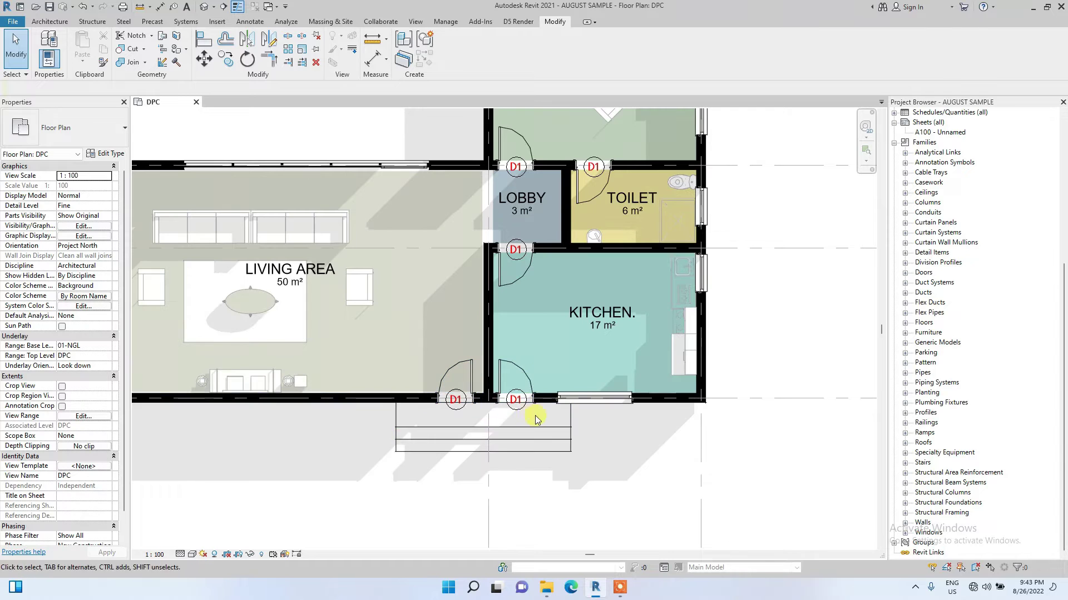
{"action": "scroll", "coordinate": [445, 395], "scroll_direction": "up", "scroll_amount": 3}
{"action": "middle_click_drag", "start_coordinate": [584, 362], "coordinate": [452, 390]}
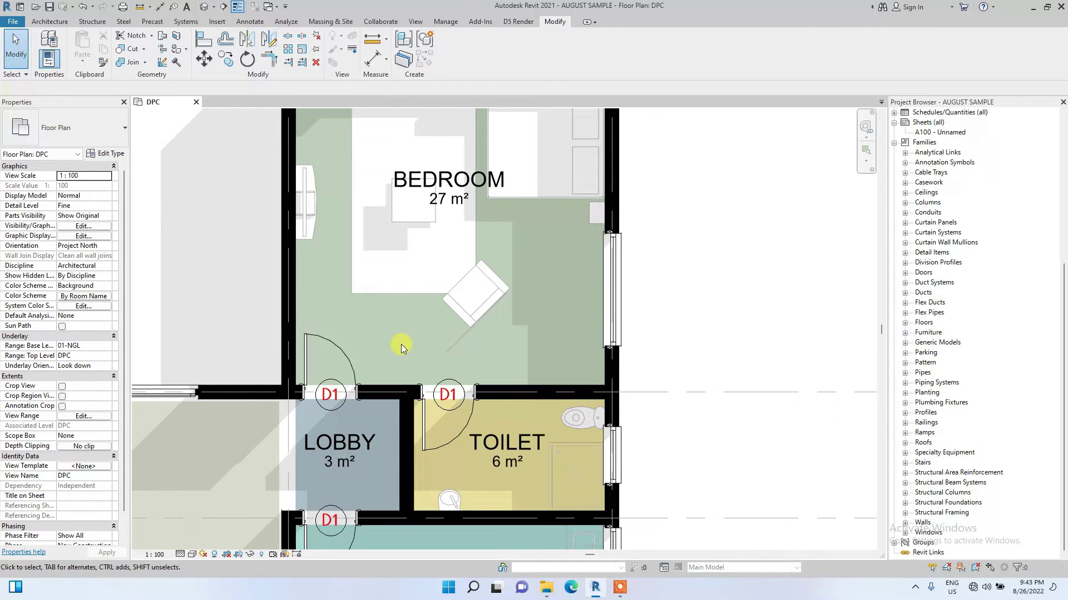
{"action": "scroll", "coordinate": [439, 326], "scroll_direction": "down", "scroll_amount": 2}
{"action": "scroll", "coordinate": [566, 328], "scroll_direction": "up", "scroll_amount": 3}
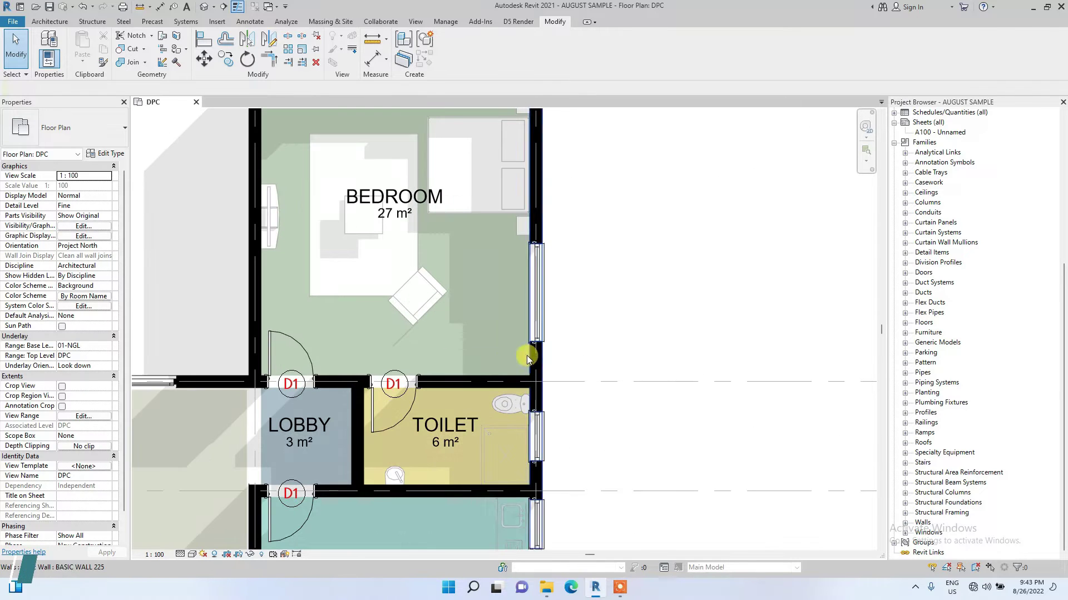
{"action": "middle_click_drag", "start_coordinate": [539, 406], "coordinate": [370, 318]}
{"action": "scroll", "coordinate": [370, 318], "scroll_direction": "up", "scroll_amount": 1}
{"action": "scroll", "coordinate": [370, 318], "scroll_direction": "down", "scroll_amount": 2}
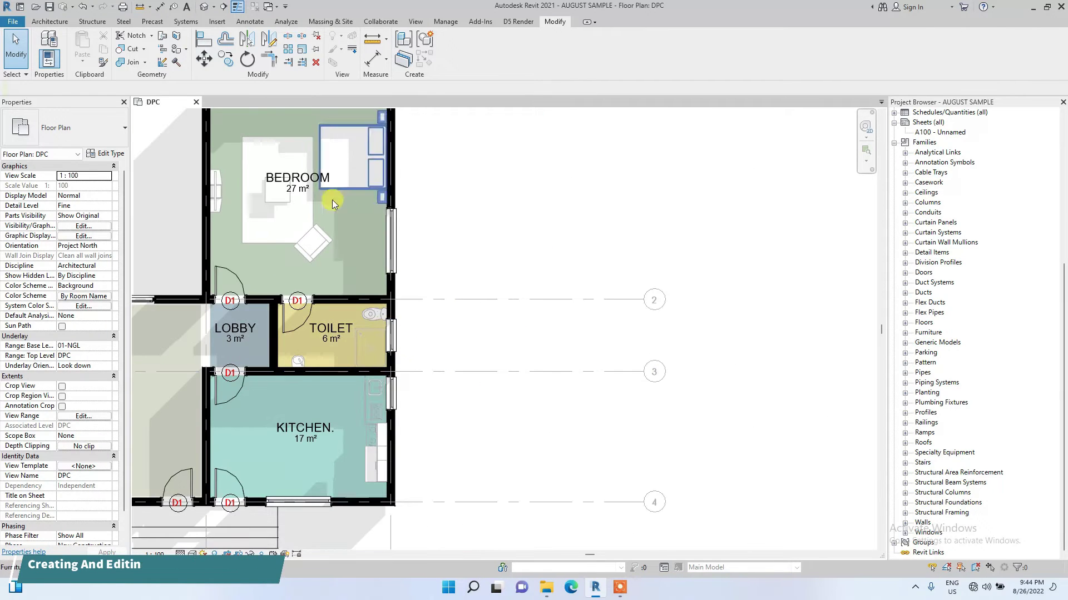
{"action": "scroll", "coordinate": [414, 453], "scroll_direction": "up", "scroll_amount": 1}
{"action": "middle_click_drag", "start_coordinate": [414, 453], "coordinate": [482, 471]}
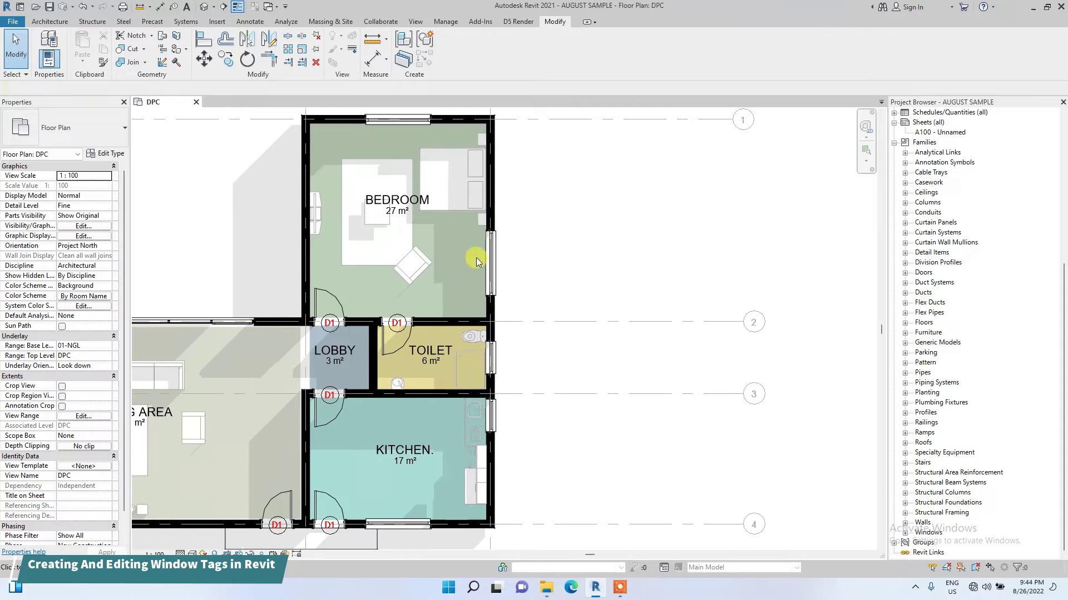
{"action": "scroll", "coordinate": [389, 161], "scroll_direction": "down", "scroll_amount": 1}
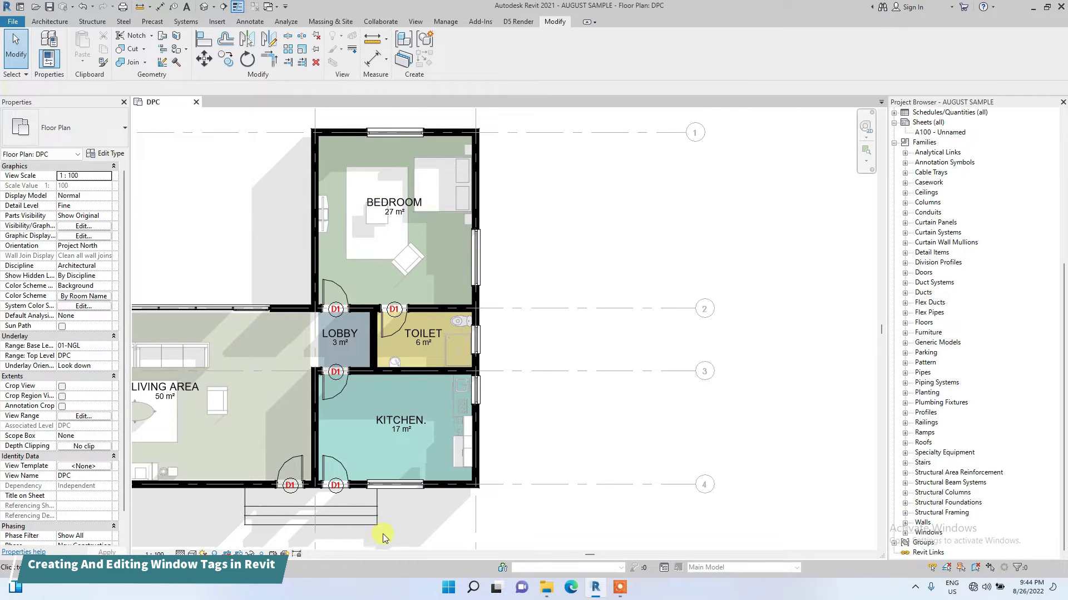
{"action": "scroll", "coordinate": [429, 479], "scroll_direction": "up", "scroll_amount": 2}
{"action": "scroll", "coordinate": [419, 432], "scroll_direction": "down", "scroll_amount": 2}
{"action": "scroll", "coordinate": [362, 483], "scroll_direction": "up", "scroll_amount": 2}
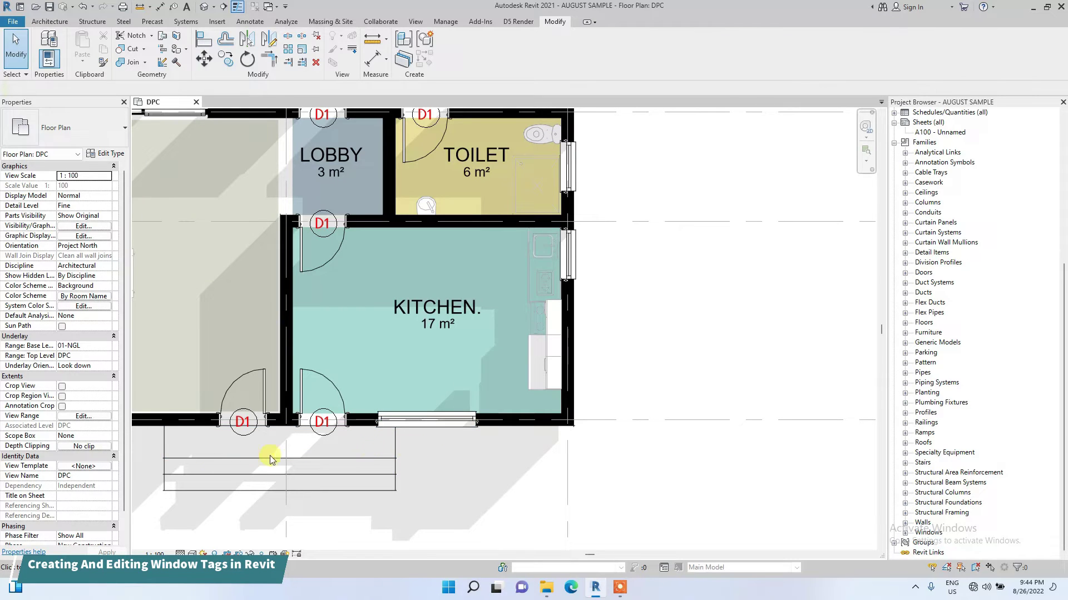
{"action": "middle_click_drag", "start_coordinate": [438, 376], "coordinate": [347, 384]}
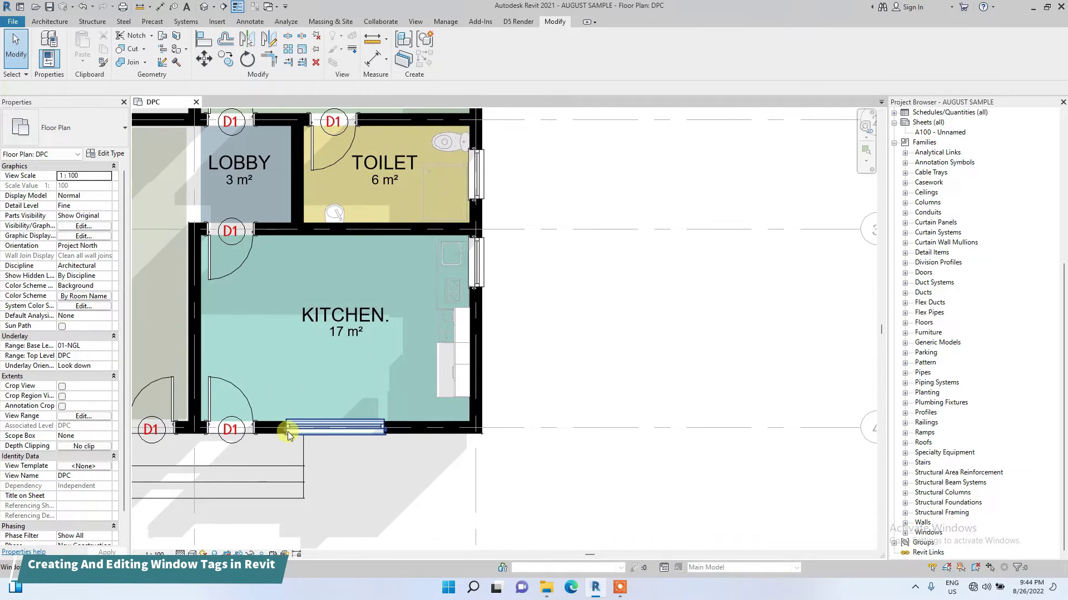
Step: Tag all untagged windows in the floor plan with the Anno_Tag_Win : Number only tag, without leaders
{"action": "scroll", "coordinate": [280, 434], "scroll_direction": "down", "scroll_amount": 1}
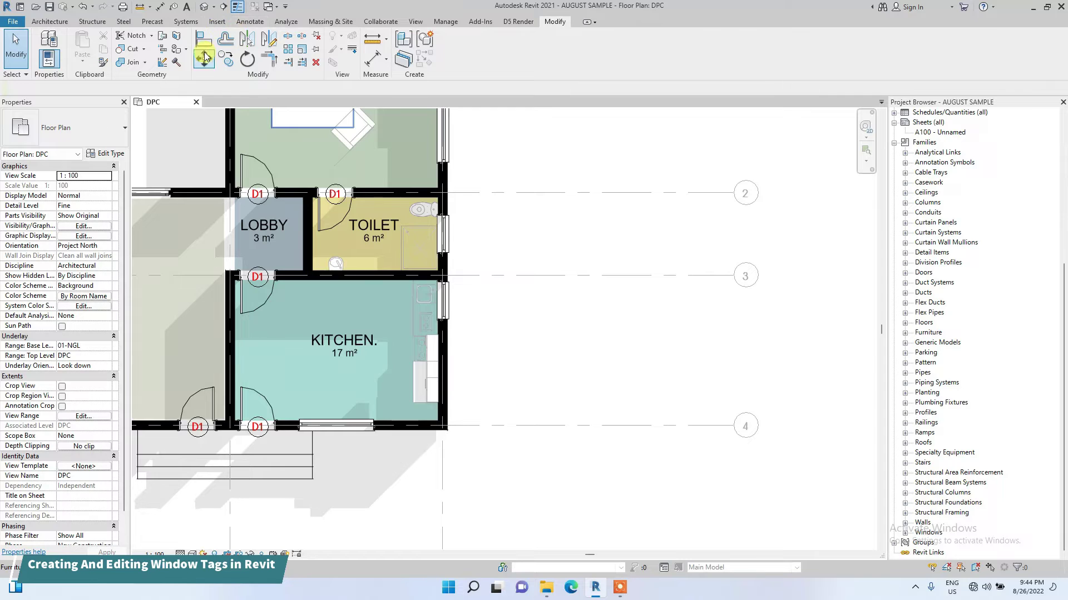
{"action": "left_click", "coordinate": [250, 22]}
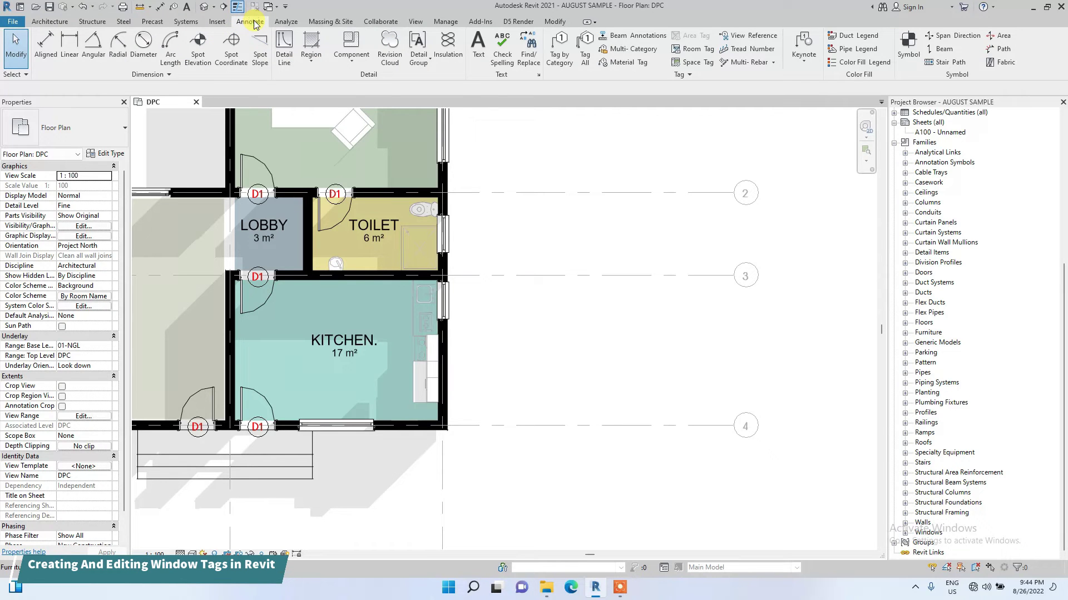
{"action": "left_click", "coordinate": [586, 61]}
{"action": "scroll", "coordinate": [454, 297], "scroll_direction": "down", "scroll_amount": 1}
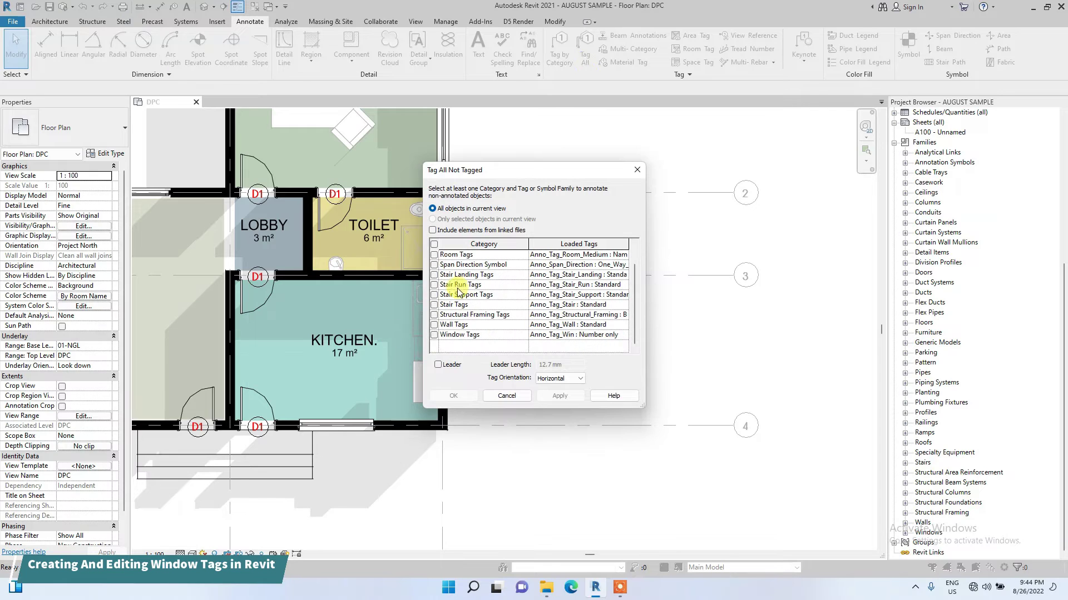
{"action": "left_click", "coordinate": [434, 325]}
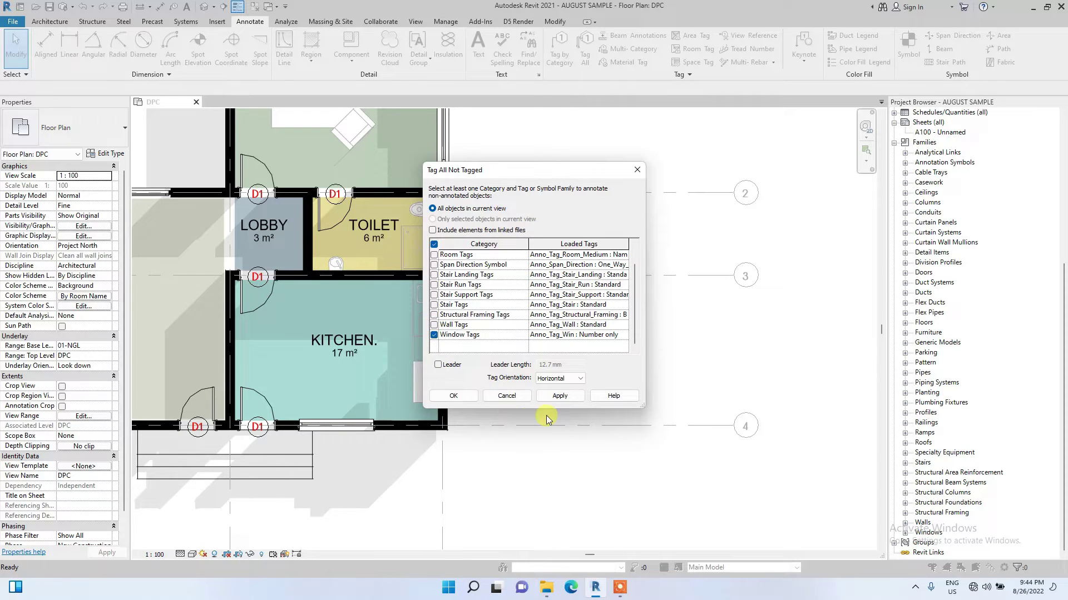
{"action": "left_click", "coordinate": [558, 400]}
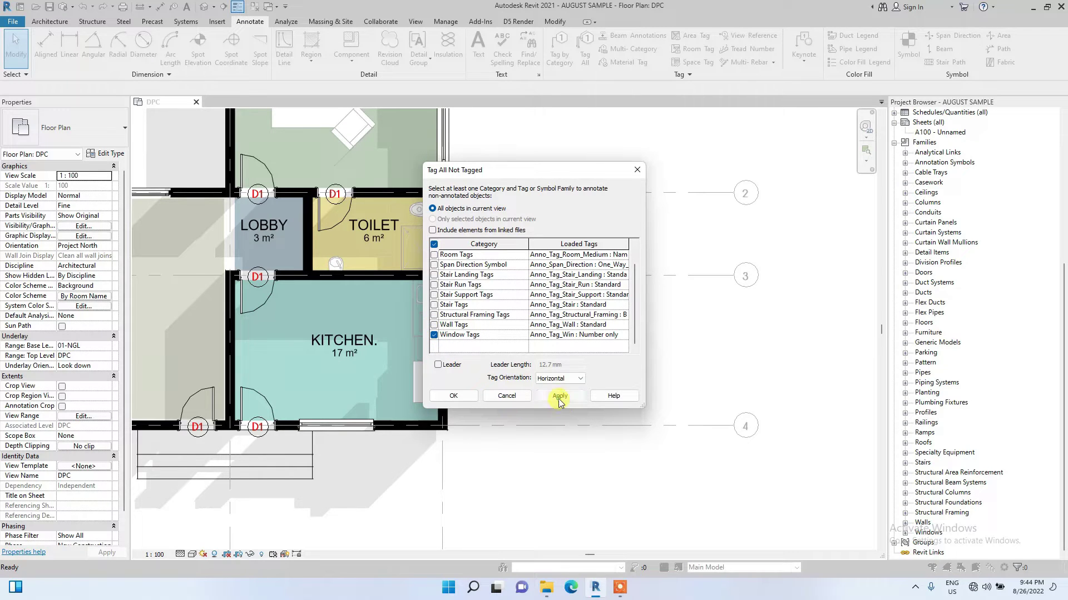
{"action": "left_click", "coordinate": [455, 397]}
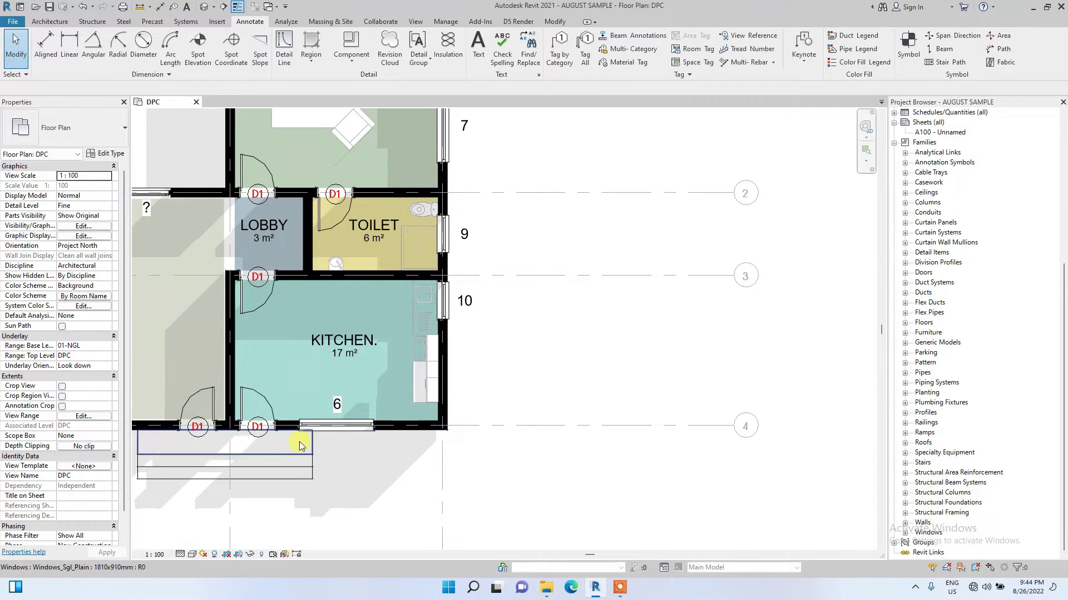
Step: Delete the question-mark window tag beside the living area's curtain wall
{"action": "middle_click_drag", "start_coordinate": [381, 435], "coordinate": [534, 410]}
{"action": "scroll", "coordinate": [542, 430], "scroll_direction": "down", "scroll_amount": 2}
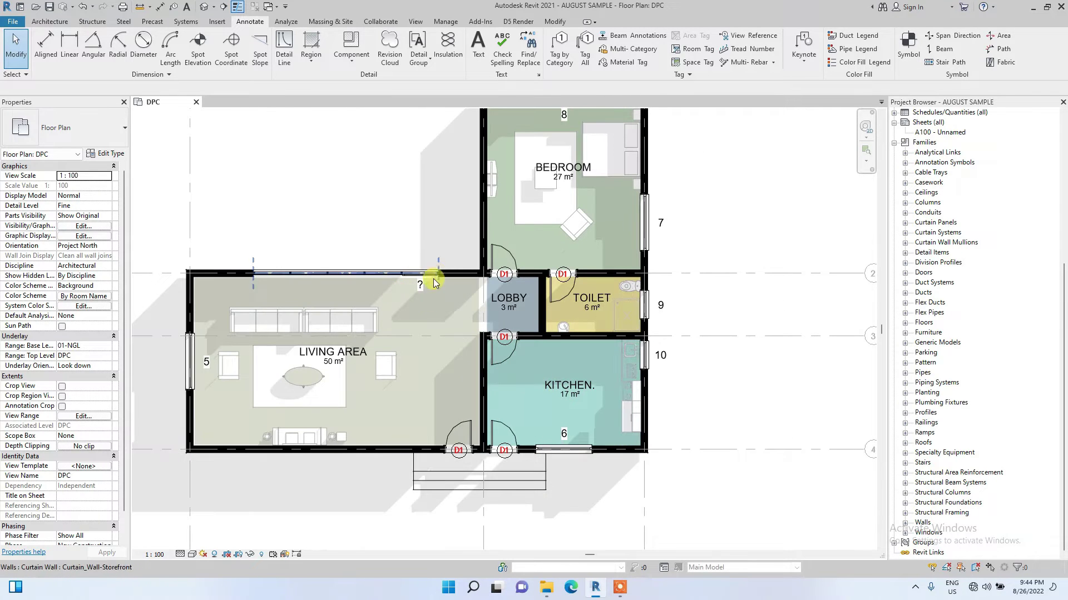
{"action": "left_click", "coordinate": [420, 288]}
{"action": "mouse_move", "coordinate": [366, 294]}
{"action": "left_mouse_down"}
{"action": "mouse_move", "coordinate": [341, 269]}
{"action": "mouse_move", "coordinate": [345, 291]}
{"action": "left_mouse_up"}
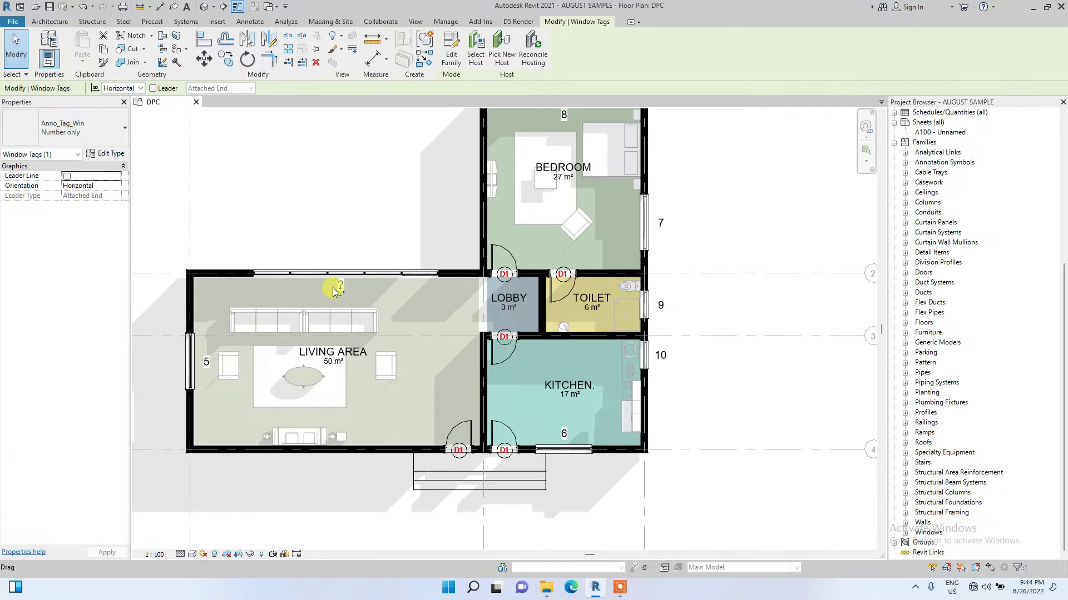
{"action": "scroll", "coordinate": [351, 292], "scroll_direction": "up", "scroll_amount": 2}
{"action": "scroll", "coordinate": [356, 294], "scroll_direction": "down", "scroll_amount": 2}
{"action": "scroll", "coordinate": [361, 300], "scroll_direction": "up", "scroll_amount": 5}
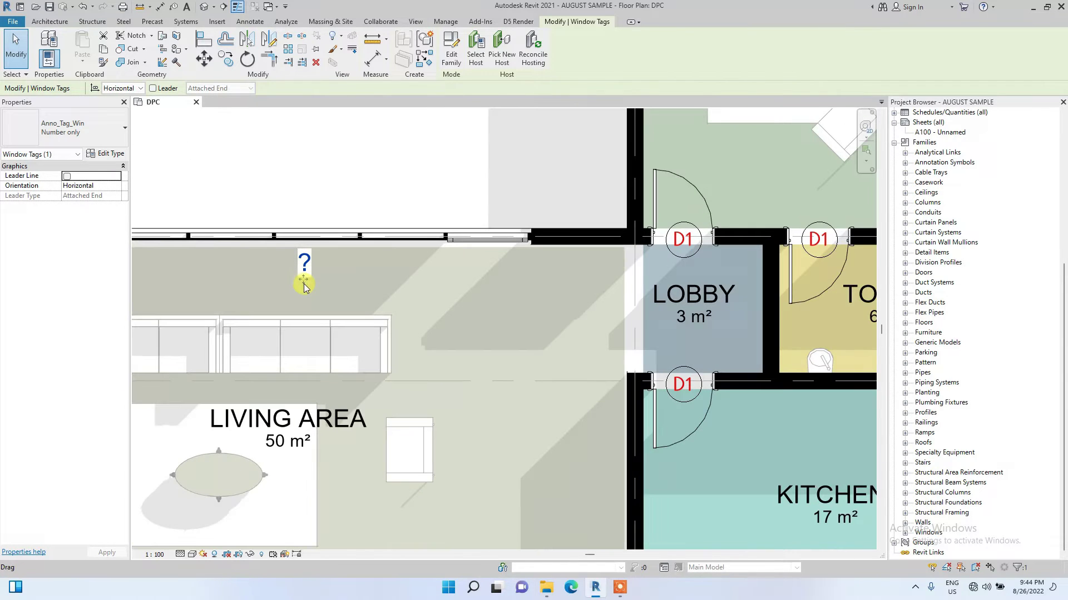
{"action": "key", "text": "Delete"}
Step: Open the Anno_Tag_Win family of the kitchen window's tag for editing
{"action": "scroll", "coordinate": [311, 290], "scroll_direction": "down", "scroll_amount": 3}
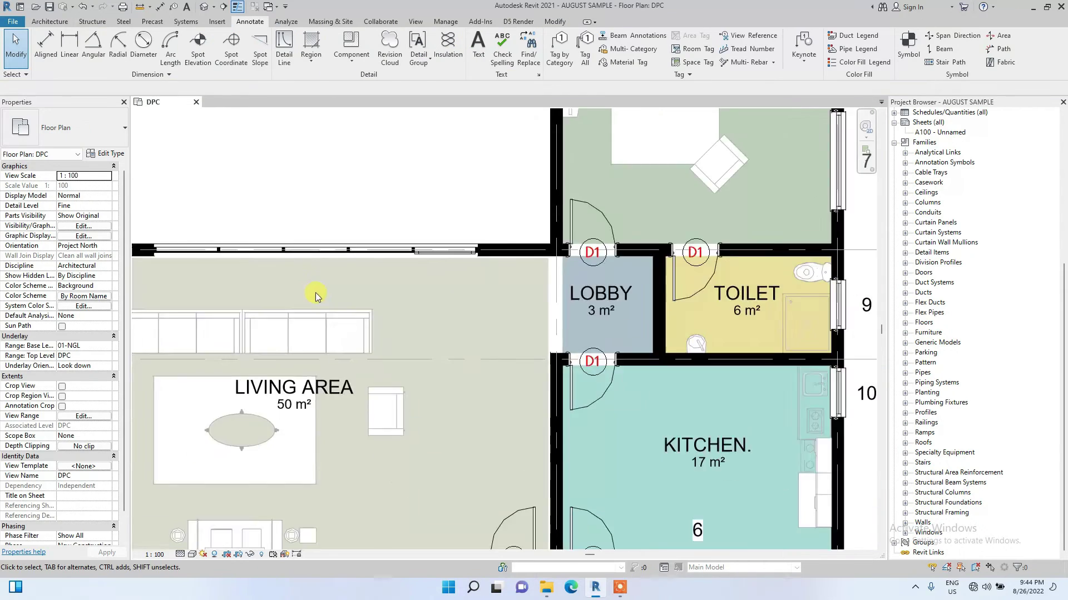
{"action": "scroll", "coordinate": [341, 201], "scroll_direction": "up", "scroll_amount": 2}
{"action": "scroll", "coordinate": [343, 203], "scroll_direction": "up", "scroll_amount": 5}
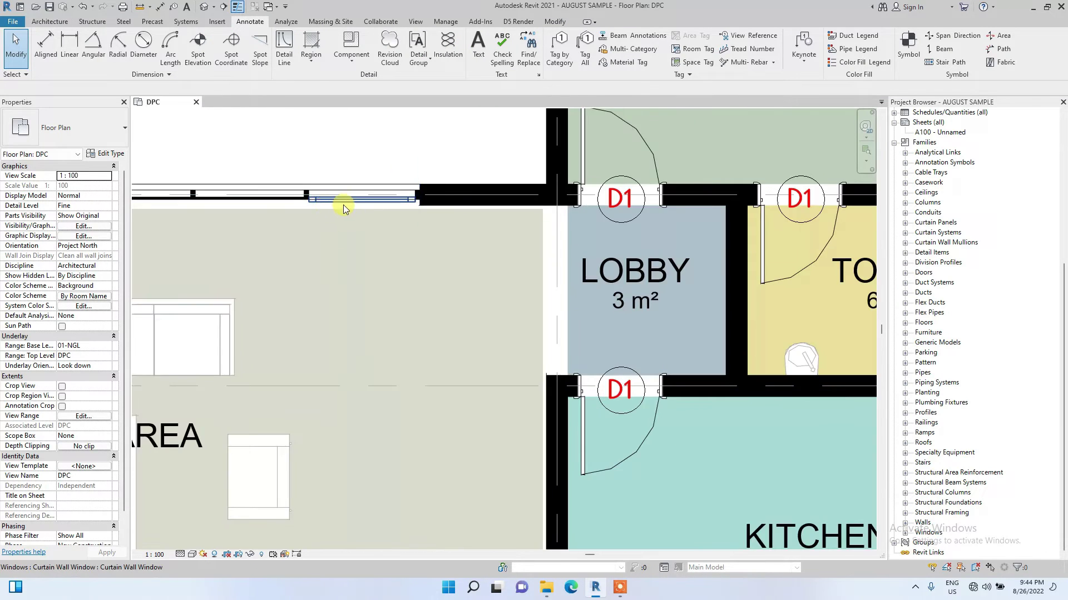
{"action": "scroll", "coordinate": [320, 204], "scroll_direction": "down", "scroll_amount": 3}
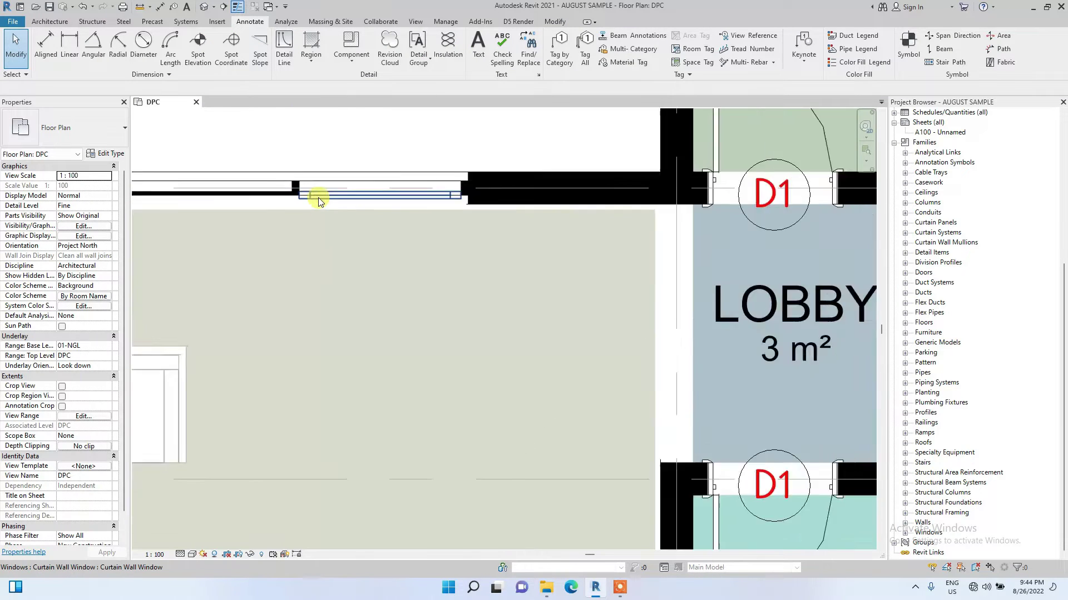
{"action": "scroll", "coordinate": [328, 192], "scroll_direction": "up", "scroll_amount": 3}
{"action": "scroll", "coordinate": [389, 262], "scroll_direction": "down", "scroll_amount": 6}
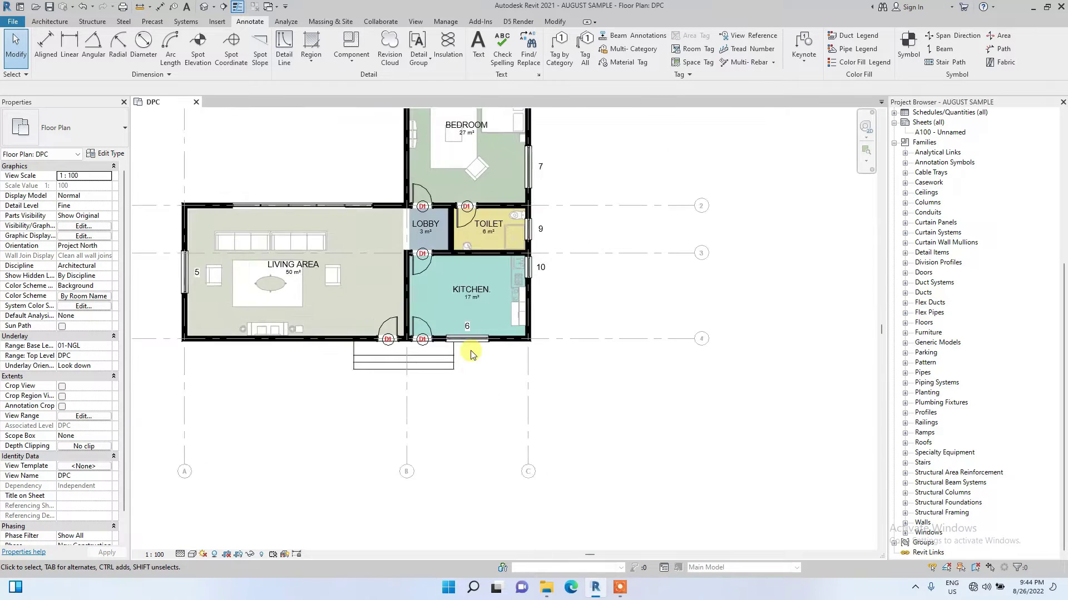
{"action": "scroll", "coordinate": [475, 364], "scroll_direction": "up", "scroll_amount": 4}
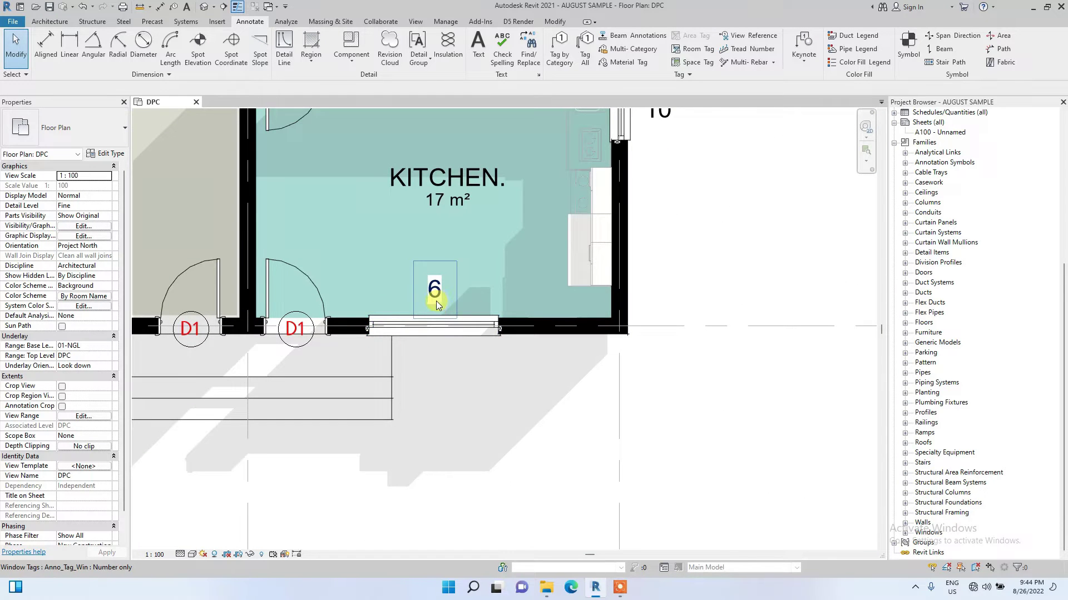
{"action": "left_click", "coordinate": [436, 292]}
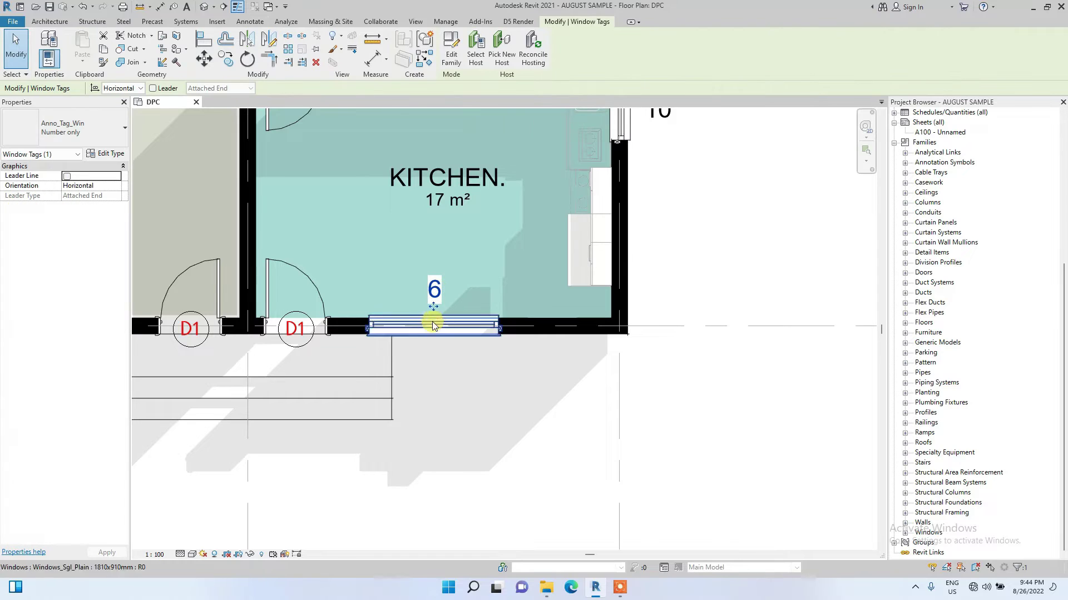
{"action": "left_click", "coordinate": [450, 54]}
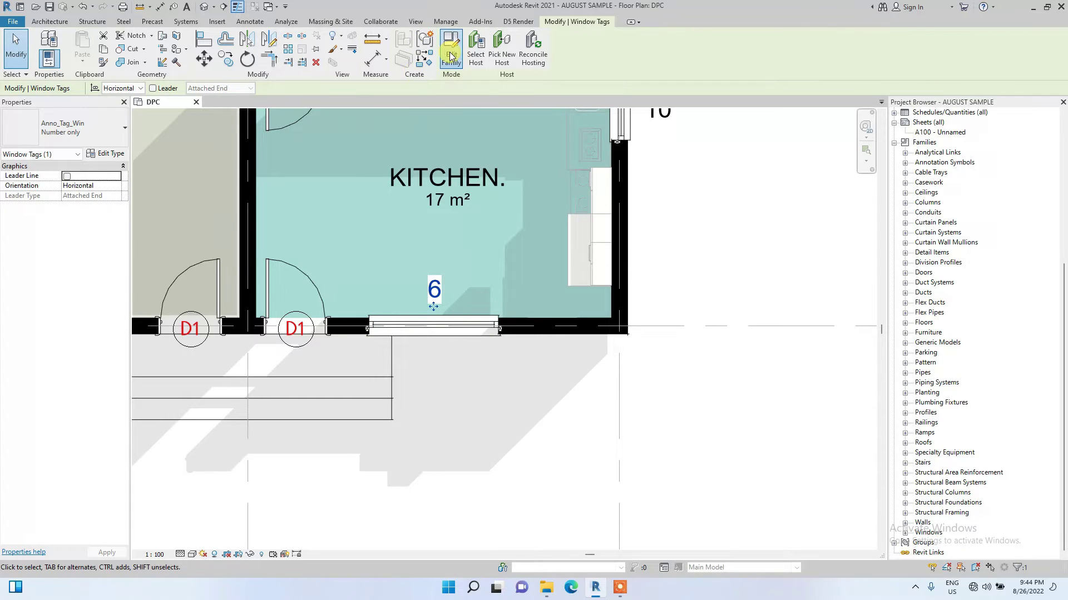
{"action": "scroll", "coordinate": [268, 319], "scroll_direction": "down", "scroll_amount": 3}
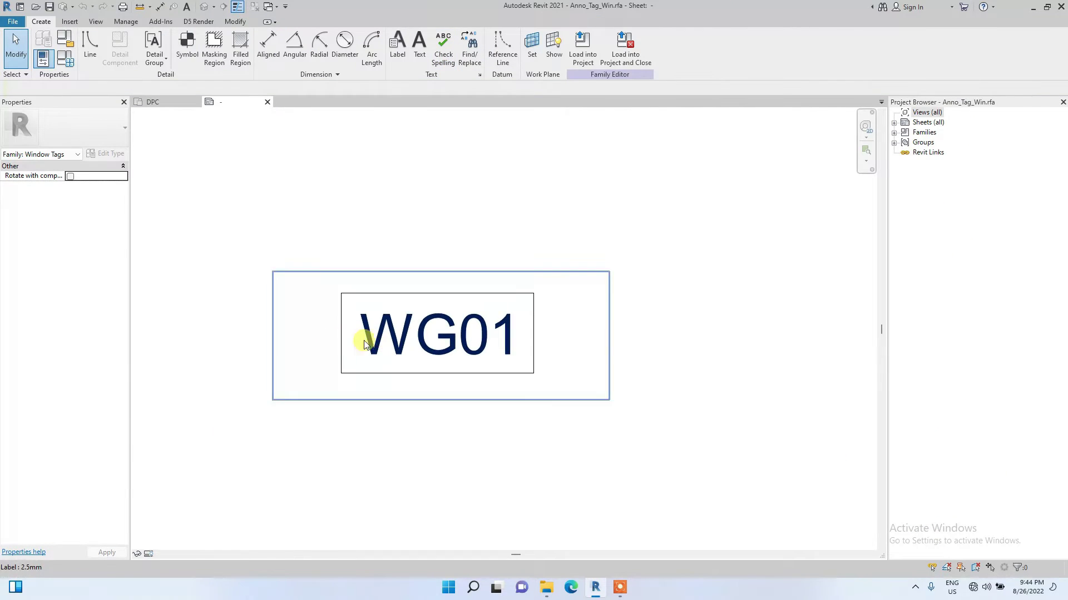
Step: Replace the label's Mark parameter with Type Mark, using the prefix W and the sample value 1
{"action": "left_click", "coordinate": [415, 329]}
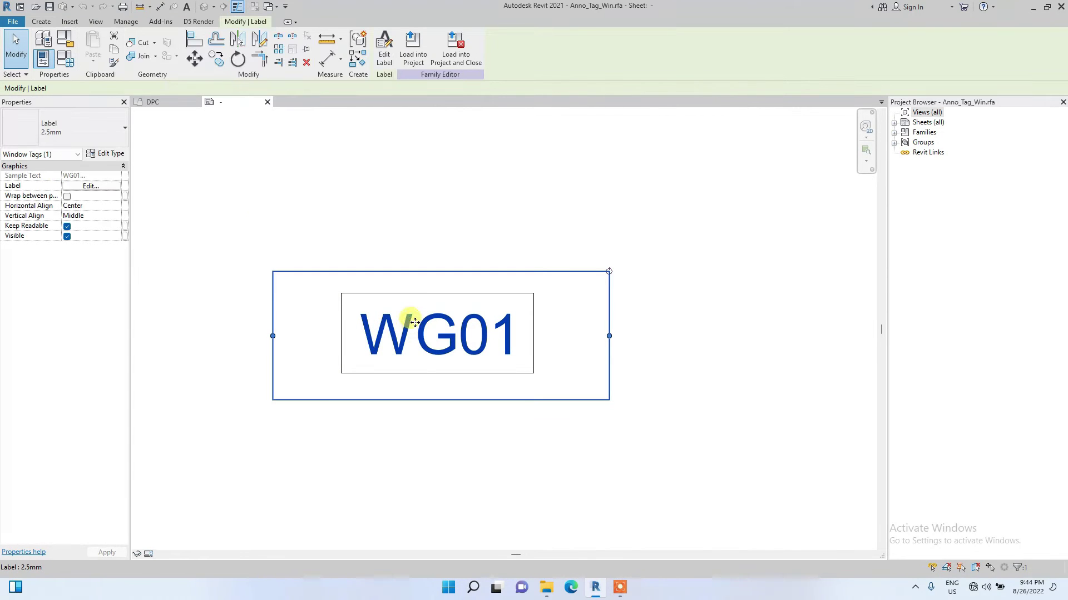
{"action": "left_click", "coordinate": [101, 190]}
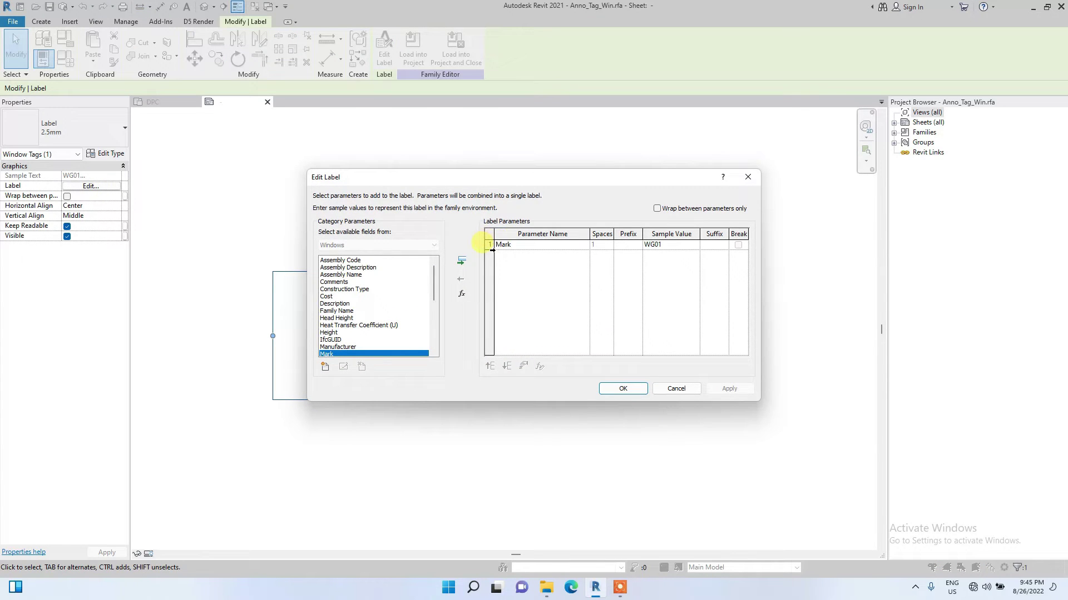
{"action": "left_click", "coordinate": [489, 245]}
{"action": "left_click", "coordinate": [463, 282]}
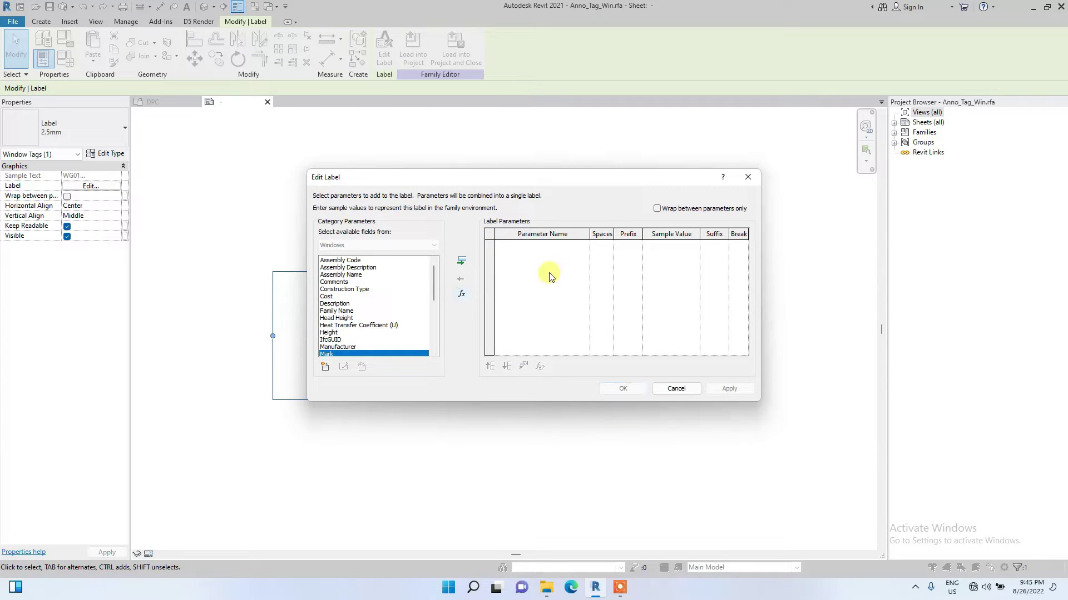
{"action": "scroll", "coordinate": [340, 325], "scroll_direction": "down", "scroll_amount": 5}
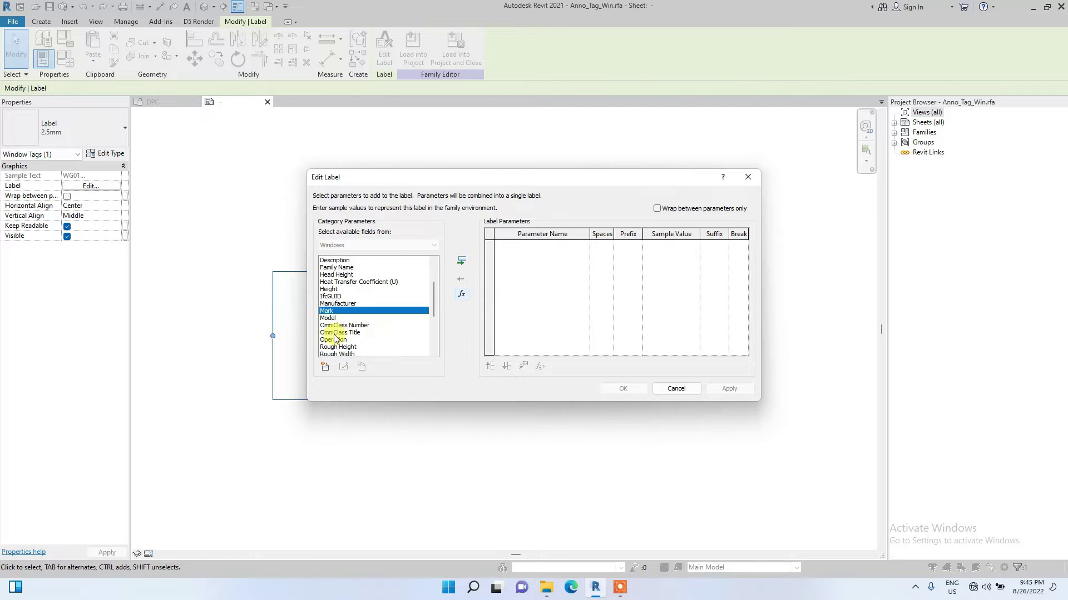
{"action": "left_click", "coordinate": [338, 319]}
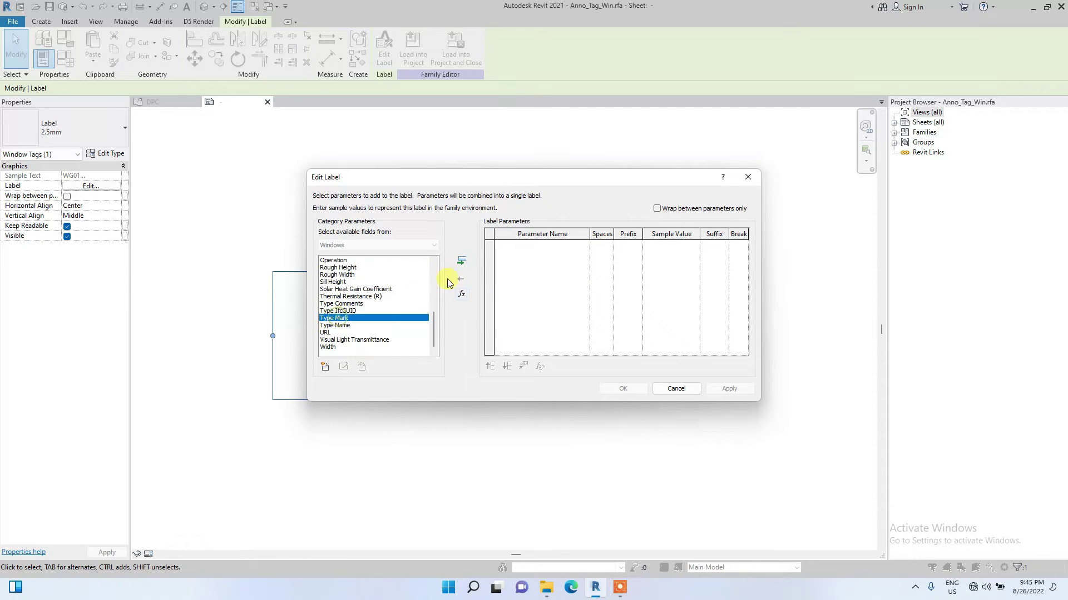
{"action": "left_click", "coordinate": [460, 261]}
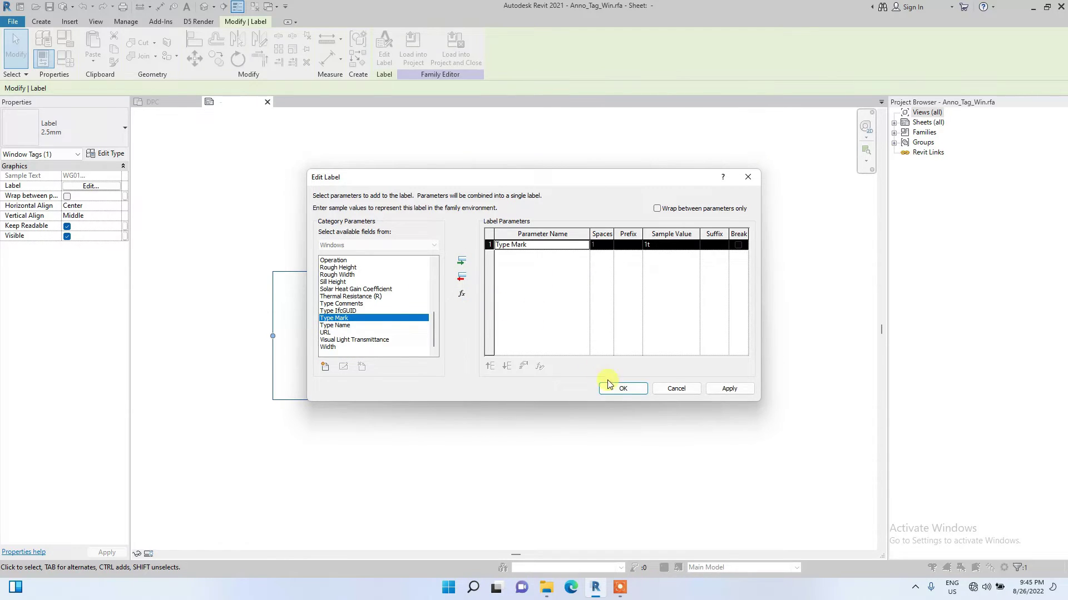
{"action": "left_click", "coordinate": [624, 245]}
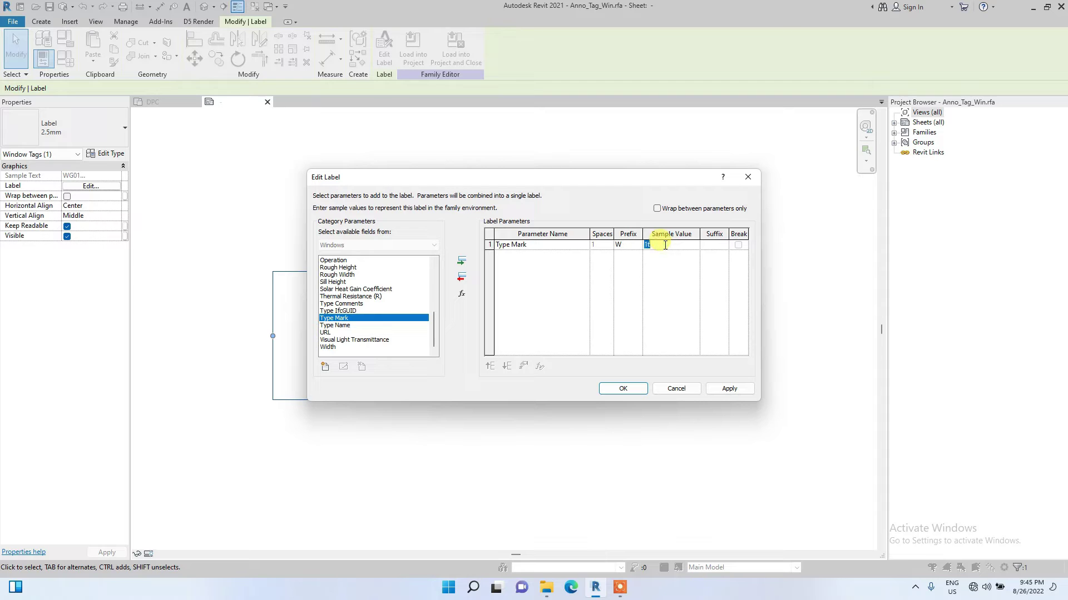
{"action": "left_click", "coordinate": [637, 393]}
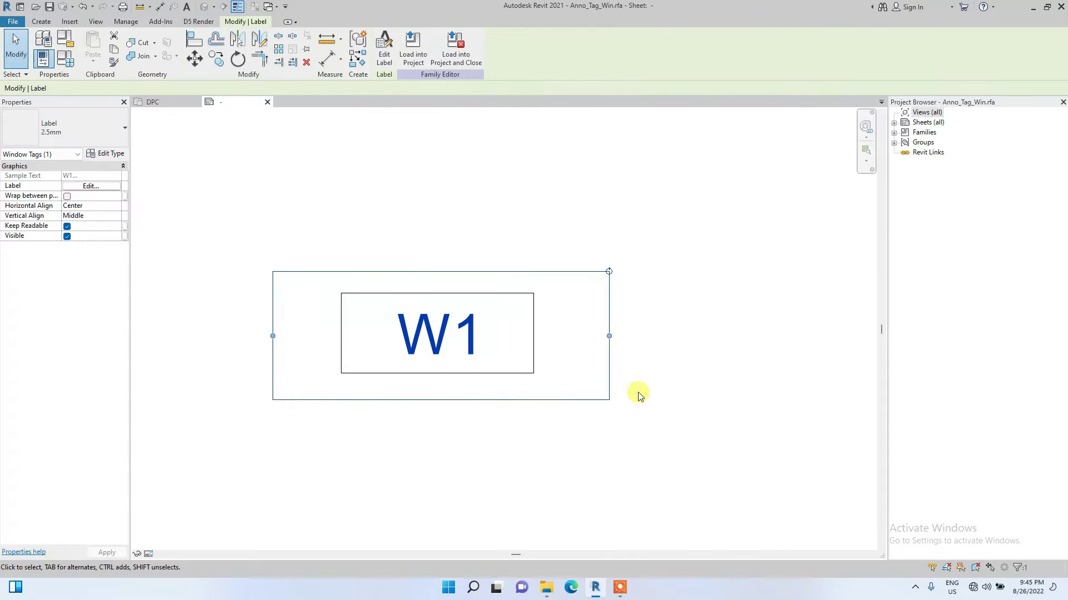
Step: Set the W1 label type's text size to 2 mm and its font to Elegant Lux Mager
{"action": "left_click", "coordinate": [399, 431]}
{"action": "left_click", "coordinate": [433, 345]}
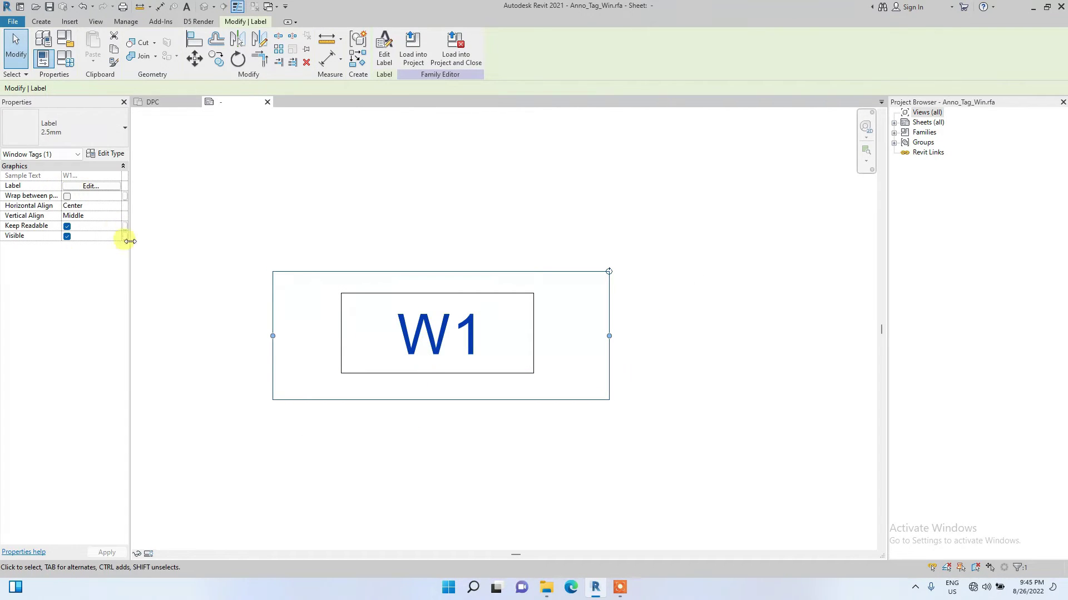
{"action": "left_click", "coordinate": [112, 154]}
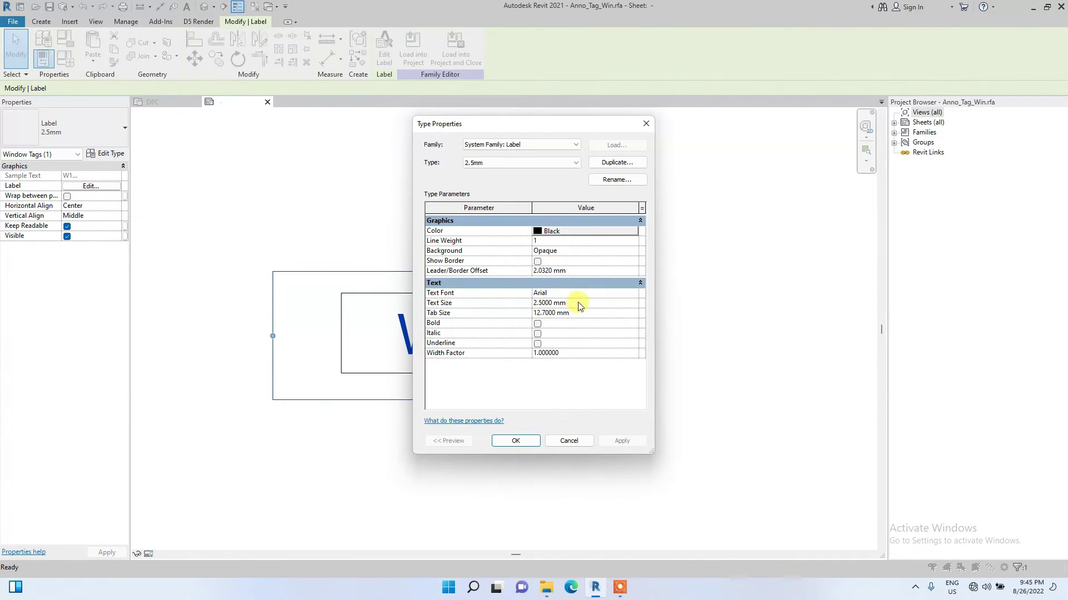
{"action": "left_click", "coordinate": [579, 304]}
{"action": "type", "text": "Lucida Bright"}
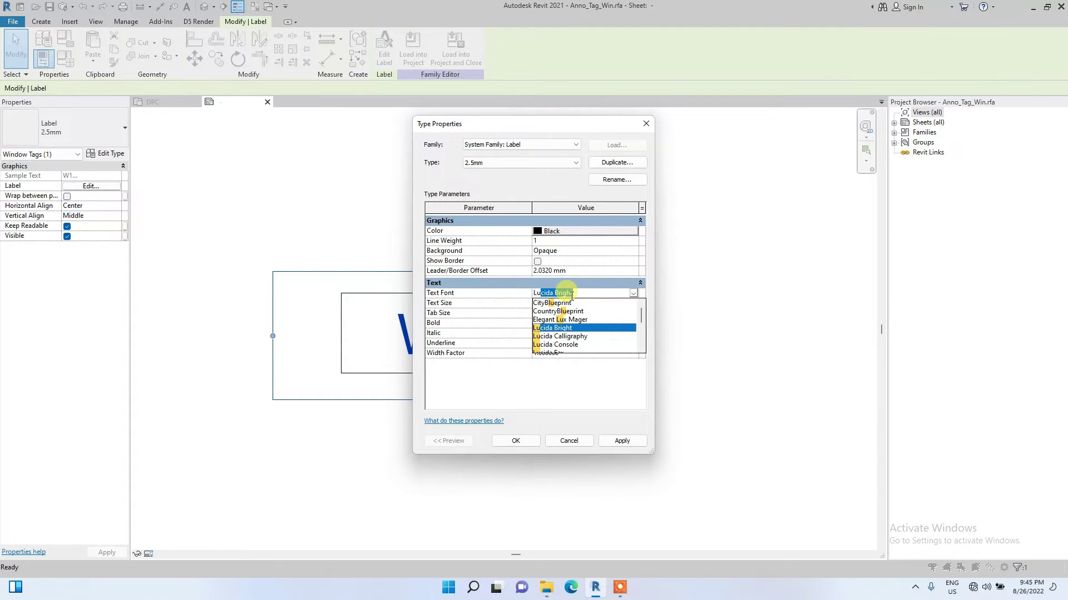
{"action": "key", "text": "Return"}
{"action": "left_click", "coordinate": [511, 295]}
{"action": "type", "text": "LuX"}
{"action": "key", "text": "Return"}
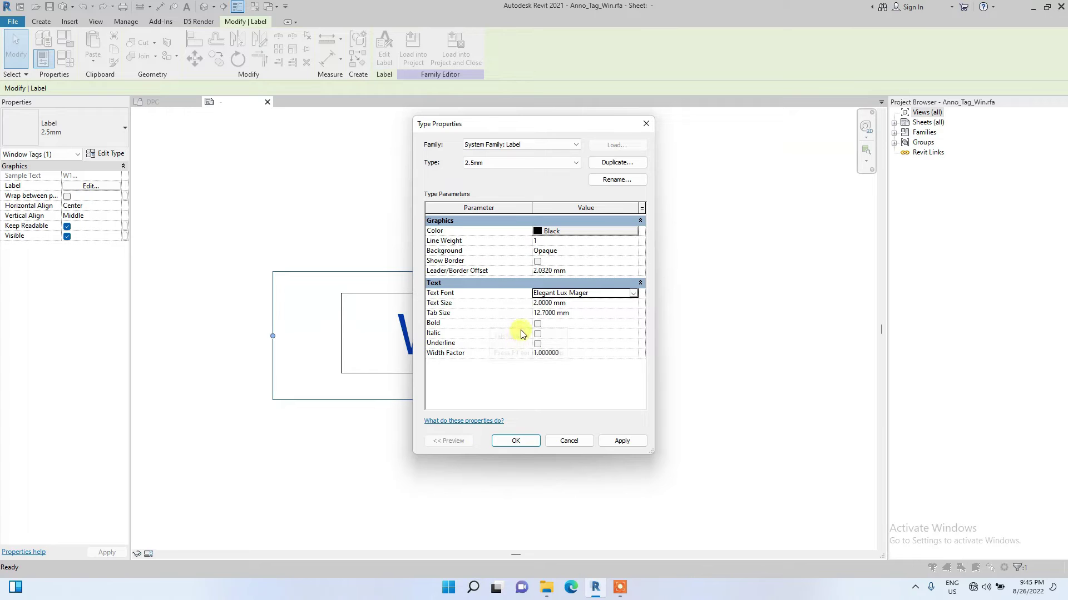
Step: Make the W1 label type's text bold and colour it blue
{"action": "left_click", "coordinate": [538, 230]}
{"action": "left_click", "coordinate": [539, 230]}
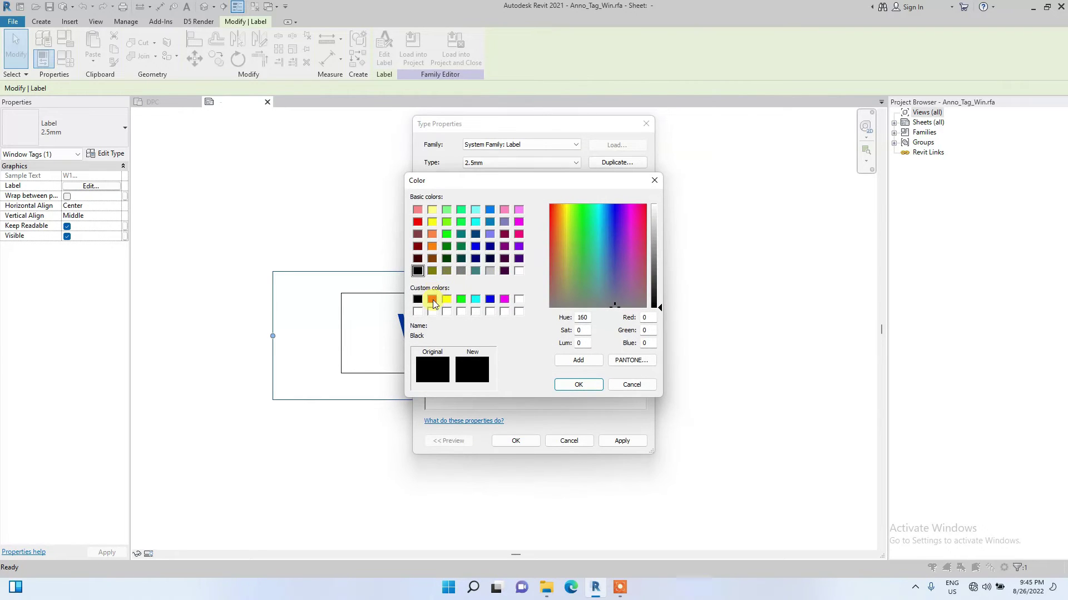
{"action": "left_click", "coordinate": [492, 302]}
{"action": "left_click", "coordinate": [578, 385]}
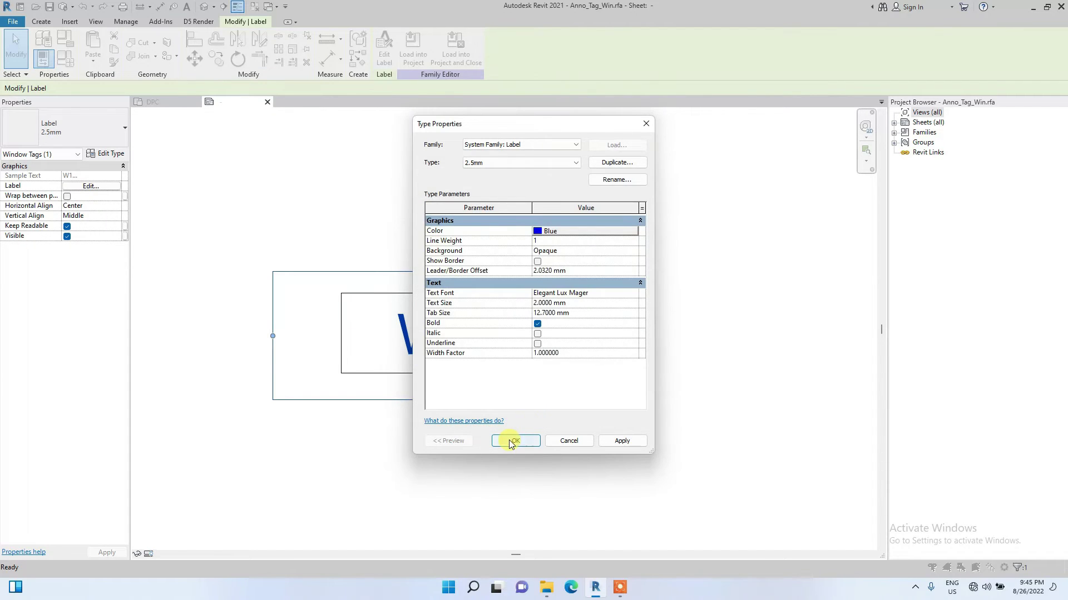
{"action": "left_click", "coordinate": [511, 441]}
{"action": "left_click", "coordinate": [365, 397]}
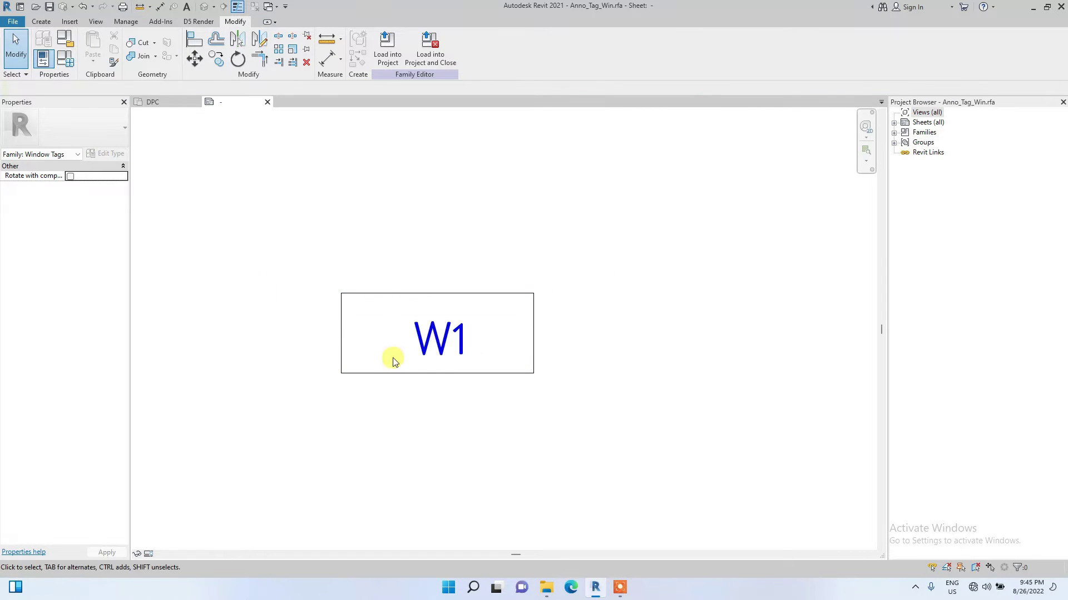
Step: Delete the four border lines of the rectangle around the W1 label
{"action": "left_click", "coordinate": [434, 373]}
{"action": "left_click", "coordinate": [435, 373]}
{"action": "key", "text": "Delete"}
{"action": "left_click", "coordinate": [534, 334]}
{"action": "key", "text": "Delete"}
{"action": "left_click", "coordinate": [411, 293]}
{"action": "key", "text": "Delete"}
{"action": "left_click", "coordinate": [343, 322]}
{"action": "key", "text": "Delete"}
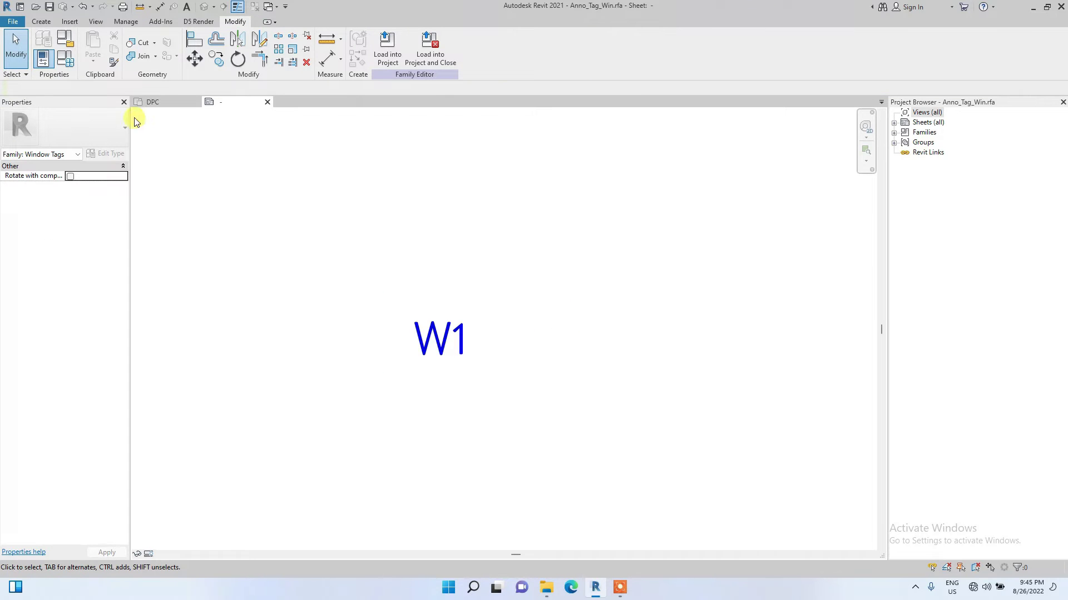
Step: Draw a six-sided inscribed polygon centred on the W1 label, then load the window tag family into the project and close it
{"action": "left_click", "coordinate": [41, 21]}
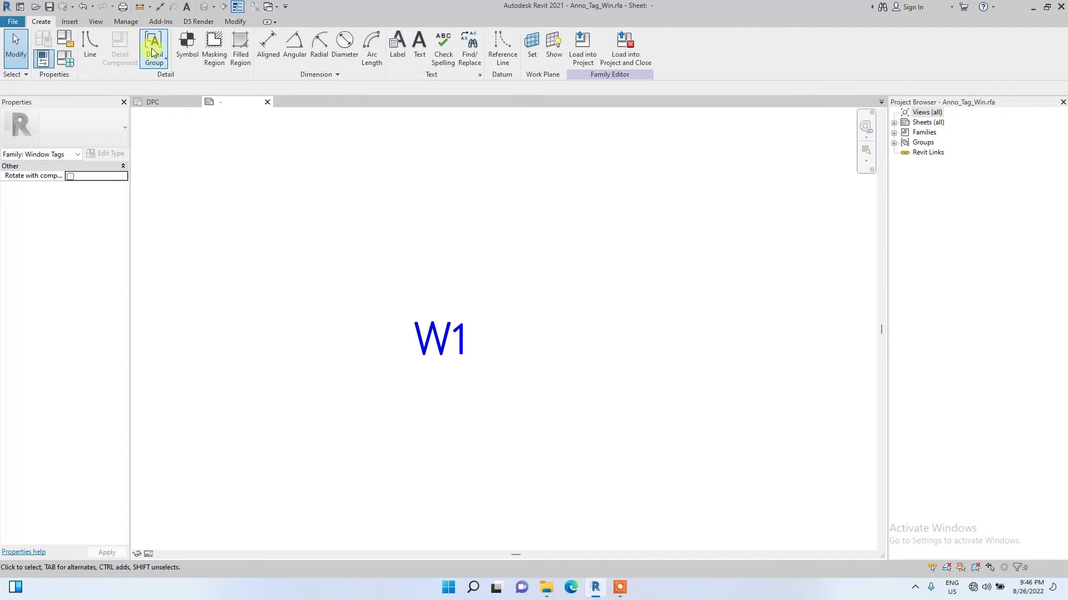
{"action": "left_click", "coordinate": [91, 53]}
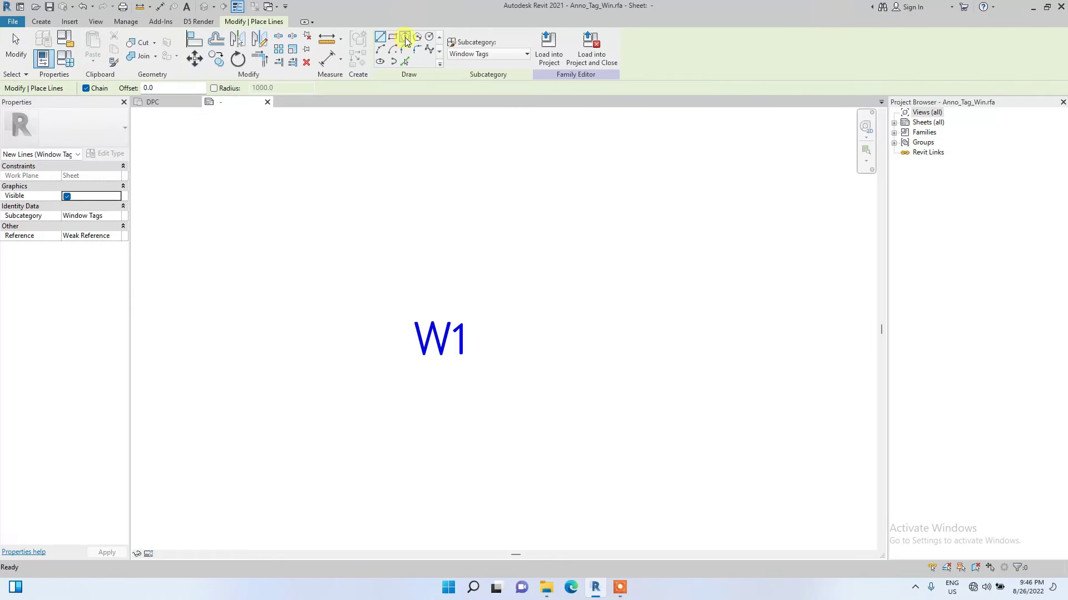
{"action": "left_click", "coordinate": [405, 38]}
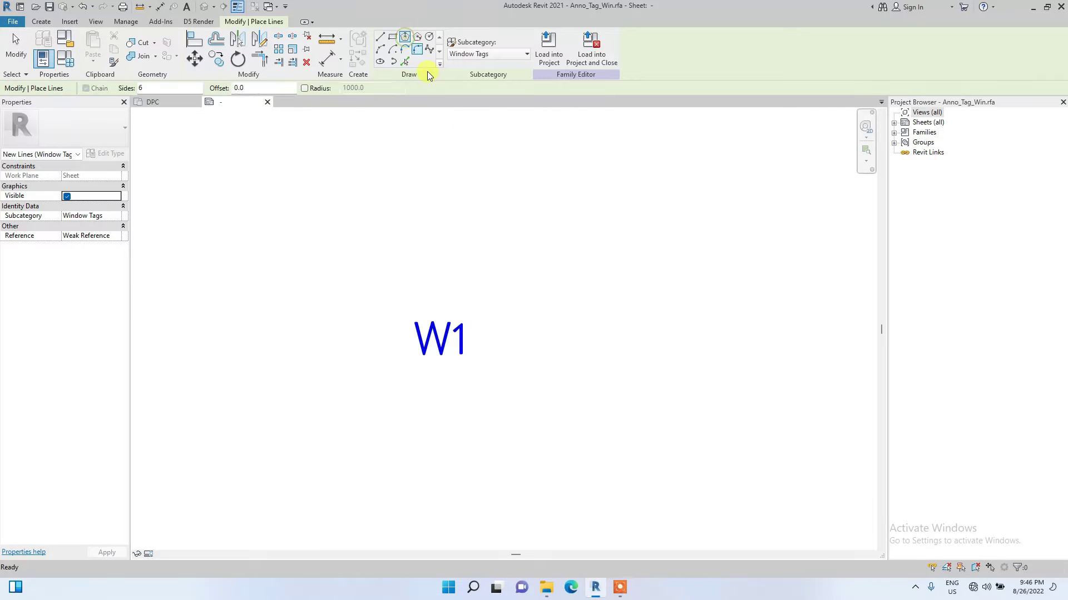
{"action": "left_click", "coordinate": [441, 336]}
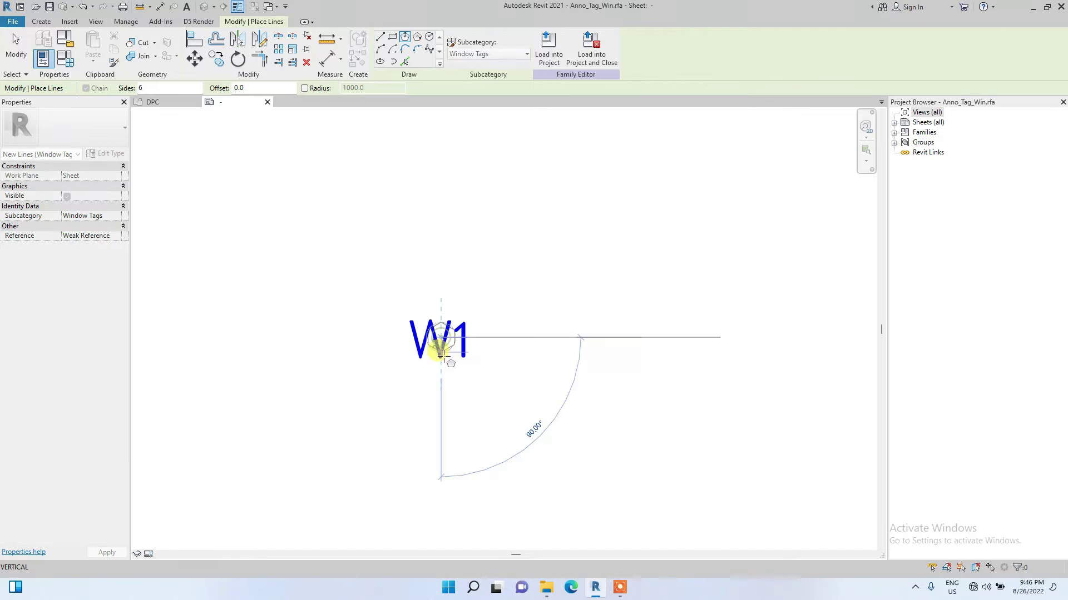
{"action": "left_click", "coordinate": [439, 392]}
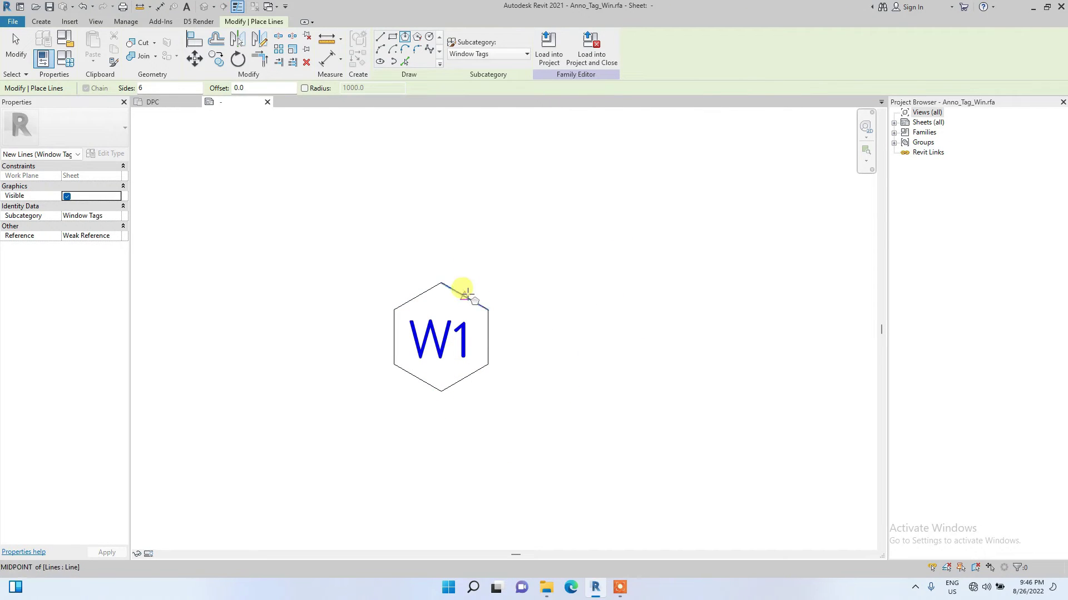
{"action": "key", "text": "Escape"}
{"action": "key", "text": "Escape"}
{"action": "left_click", "coordinate": [427, 59]}
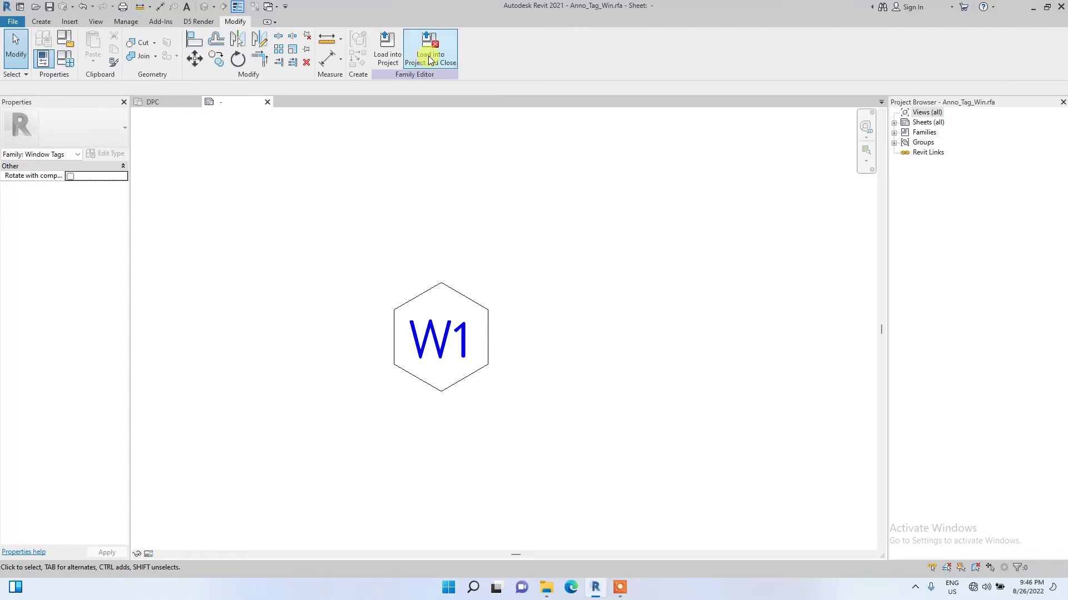
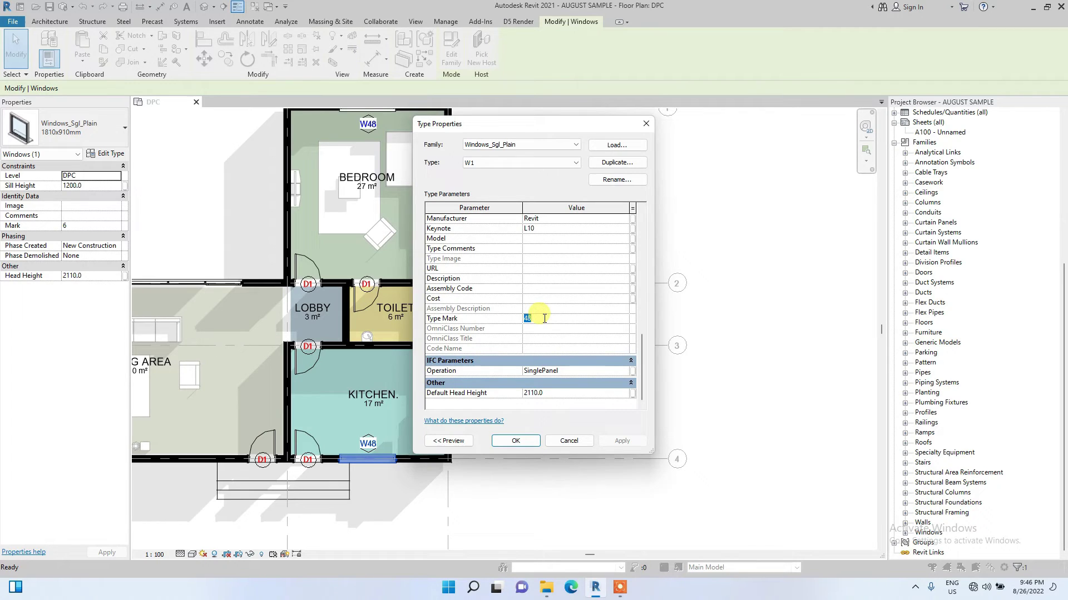
Step: Set the Type Mark of the W1 type used by the kitchen's wide window to 1
{"action": "left_click", "coordinate": [515, 441]}
{"action": "scroll", "coordinate": [331, 420], "scroll_direction": "down", "scroll_amount": 1}
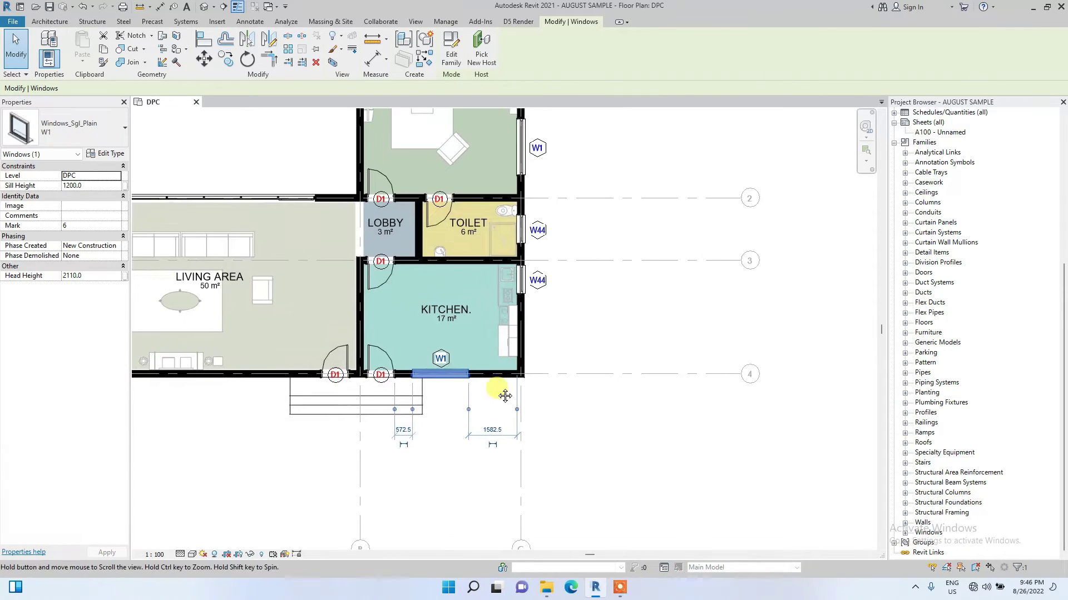
{"action": "left_click", "coordinate": [424, 370]}
Step: Examine the window tags around the bedroom, living area, toilet and kitchen on the floor plan
{"action": "scroll", "coordinate": [454, 370], "scroll_direction": "up", "scroll_amount": 5}
{"action": "scroll", "coordinate": [434, 234], "scroll_direction": "up", "scroll_amount": 1}
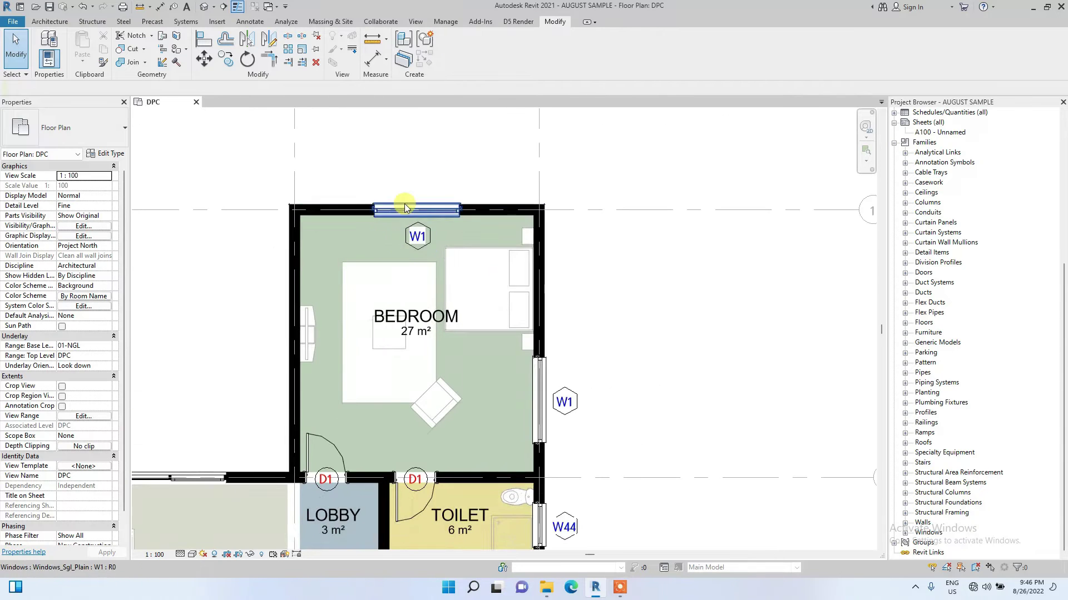
{"action": "scroll", "coordinate": [546, 382], "scroll_direction": "down", "scroll_amount": 3}
{"action": "scroll", "coordinate": [281, 267], "scroll_direction": "up", "scroll_amount": 4}
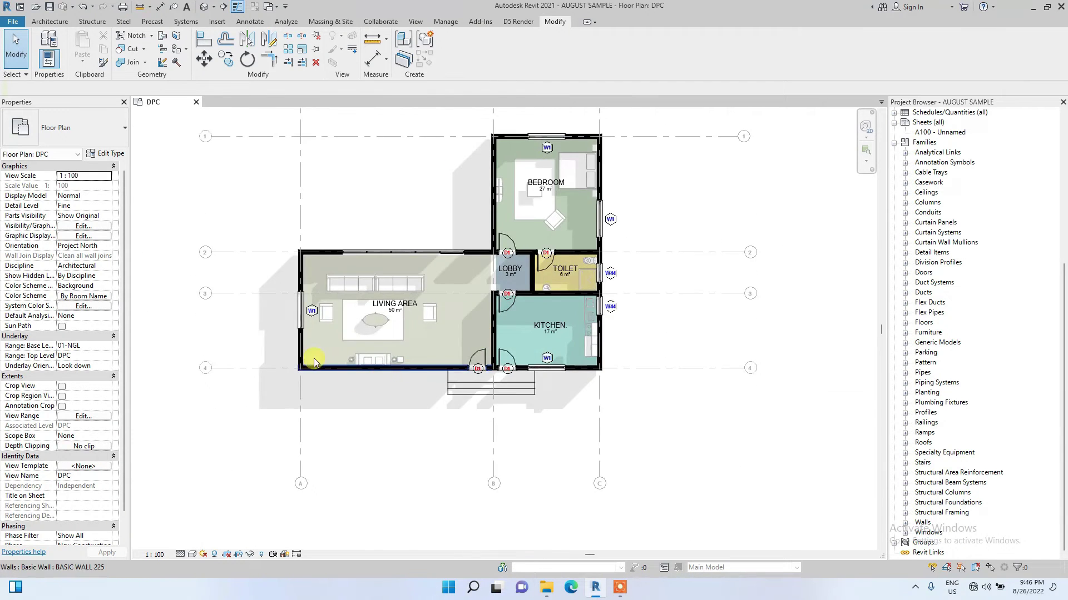
{"action": "middle_click_drag", "start_coordinate": [528, 447], "coordinate": [578, 437]}
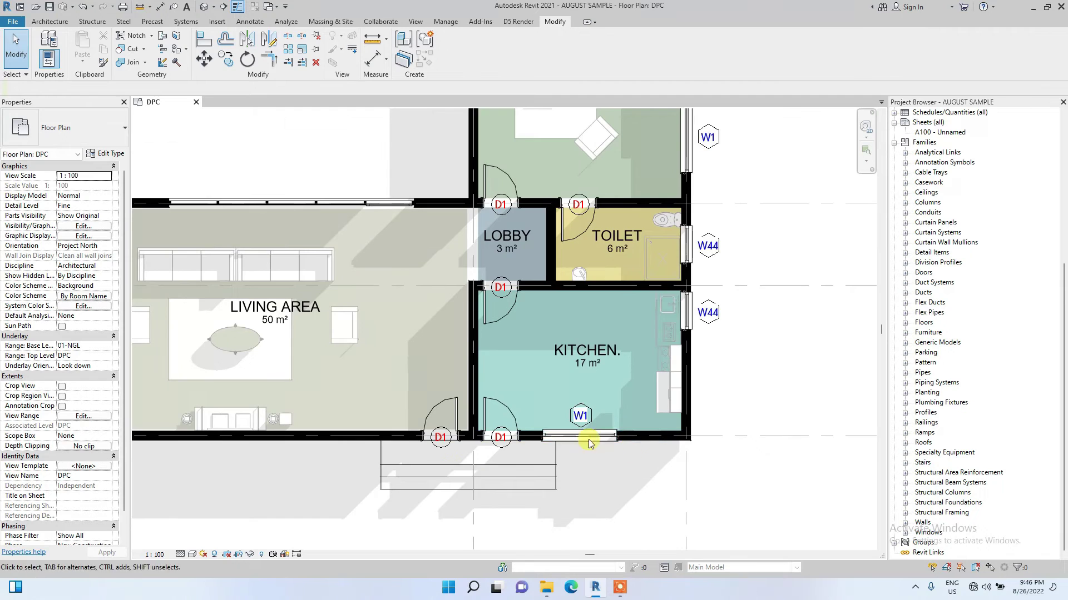
{"action": "scroll", "coordinate": [578, 434], "scroll_direction": "down", "scroll_amount": 2}
{"action": "scroll", "coordinate": [311, 372], "scroll_direction": "up", "scroll_amount": 1}
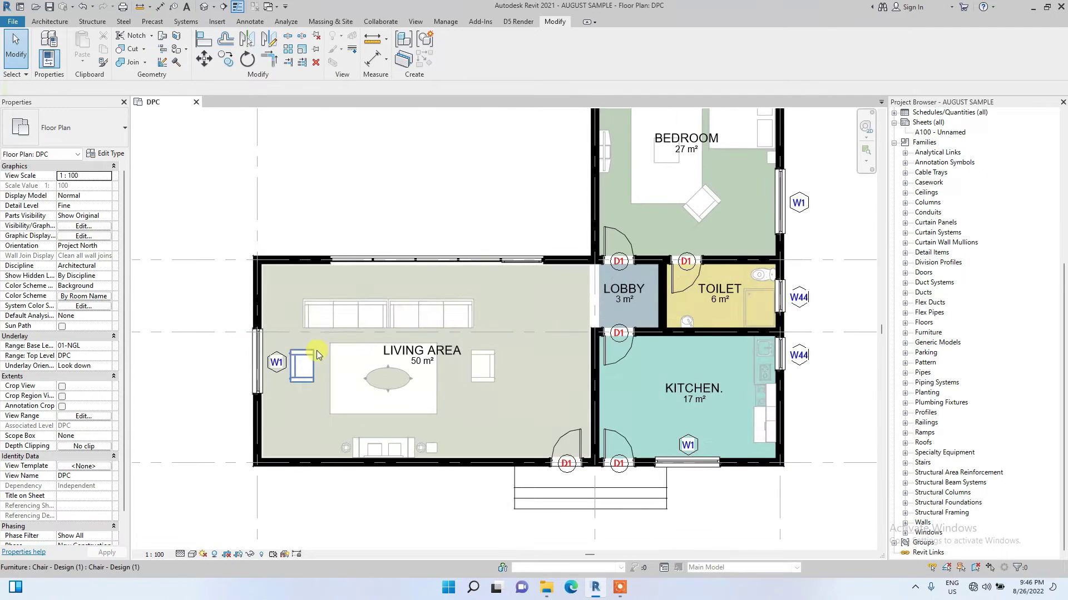
{"action": "middle_click_drag", "start_coordinate": [298, 357], "coordinate": [133, 517]}
{"action": "middle_click_drag", "start_coordinate": [481, 371], "coordinate": [317, 322]}
{"action": "scroll", "coordinate": [317, 324], "scroll_direction": "up", "scroll_amount": 1}
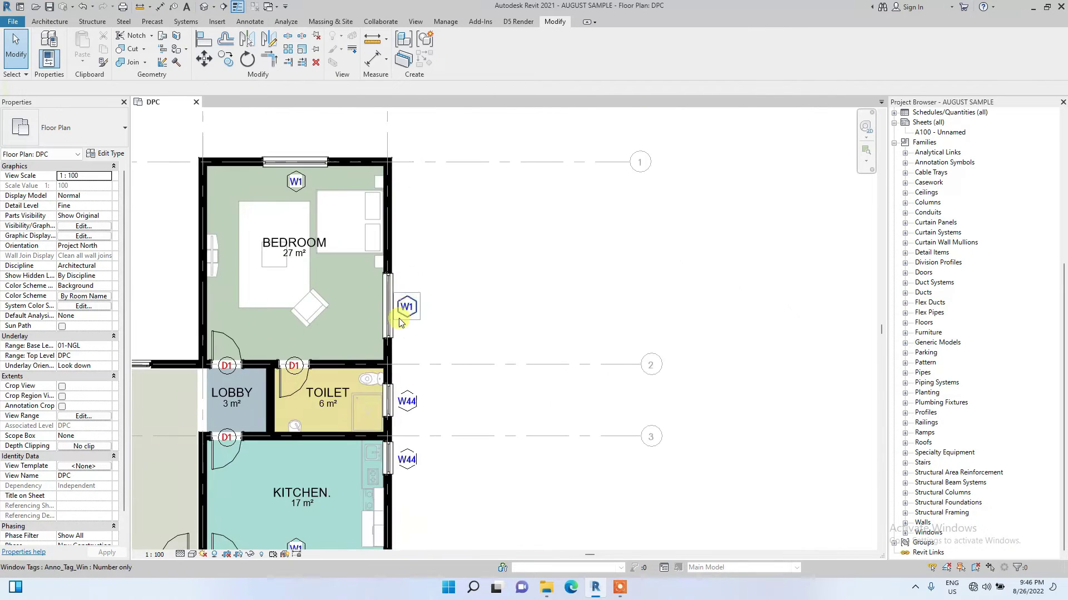
Step: Rename the 910x910mm type of the small kitchen window next to the sink to W2
{"action": "middle_click_drag", "start_coordinate": [389, 423], "coordinate": [330, 327]}
{"action": "scroll", "coordinate": [348, 342], "scroll_direction": "up", "scroll_amount": 2}
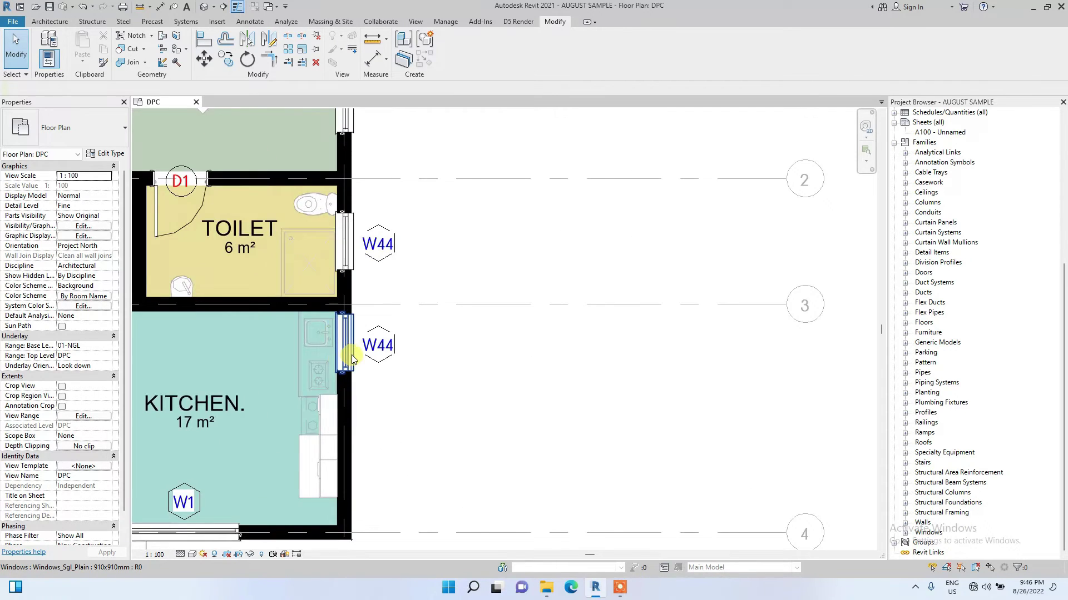
{"action": "scroll", "coordinate": [341, 350], "scroll_direction": "down", "scroll_amount": 2}
{"action": "scroll", "coordinate": [350, 358], "scroll_direction": "up", "scroll_amount": 2}
{"action": "scroll", "coordinate": [349, 356], "scroll_direction": "up", "scroll_amount": 1}
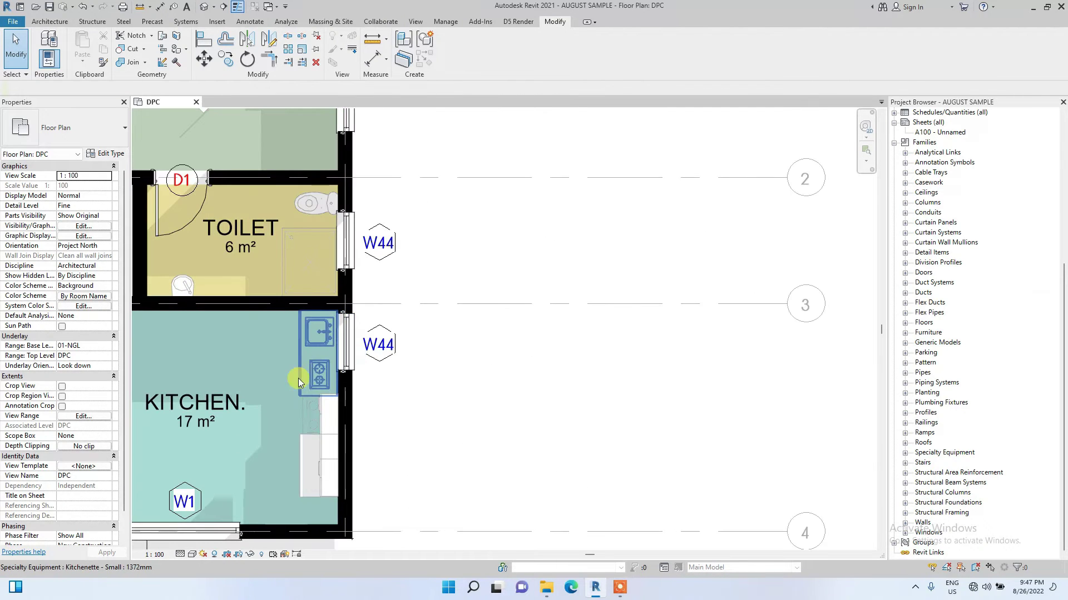
{"action": "left_click", "coordinate": [344, 345]}
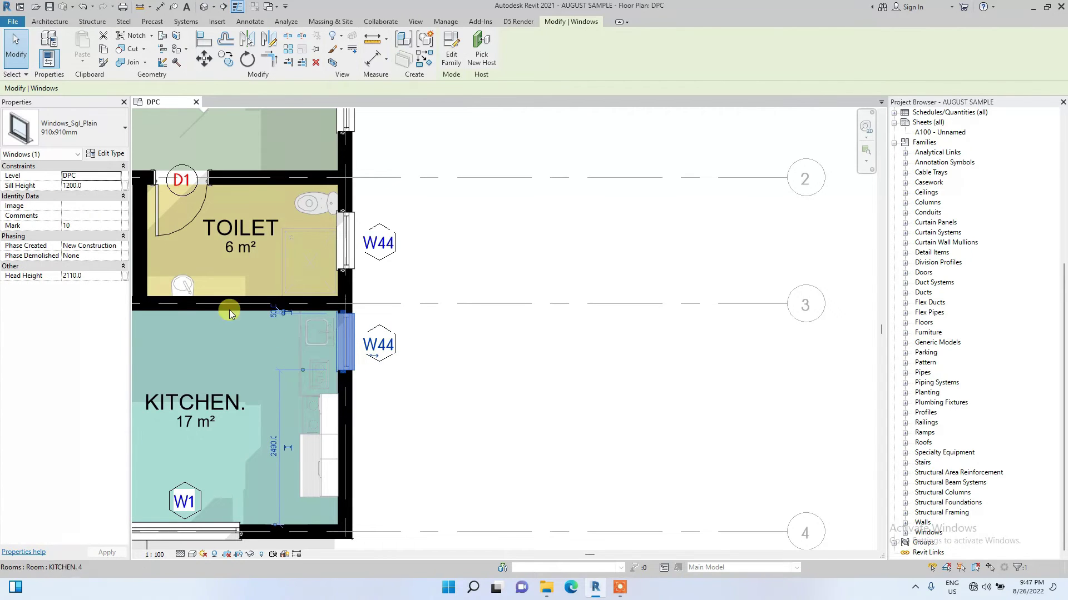
{"action": "left_click", "coordinate": [110, 154]}
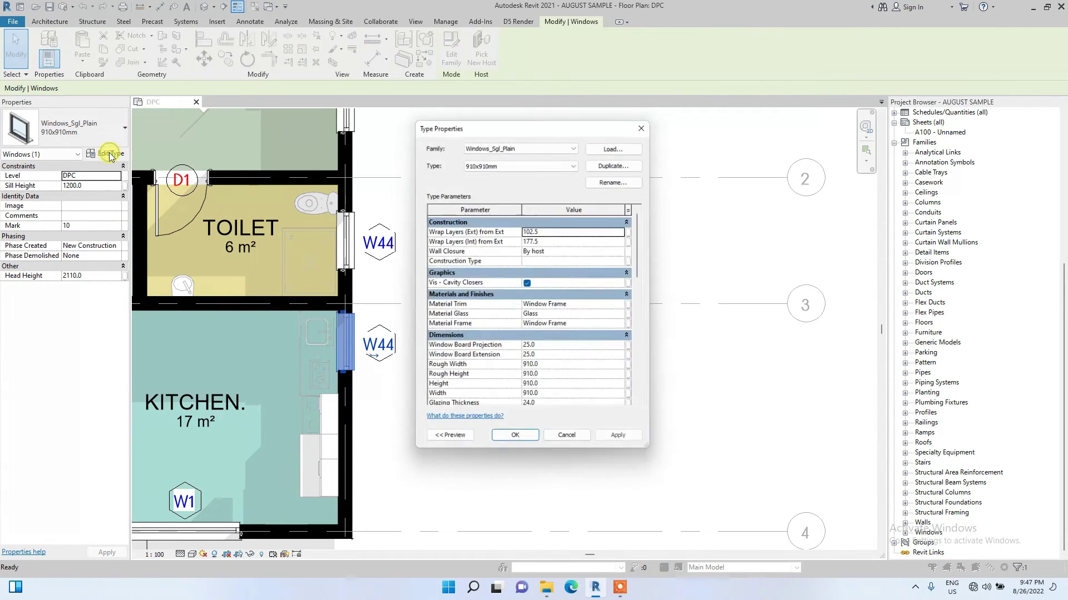
{"action": "left_click", "coordinate": [617, 185]}
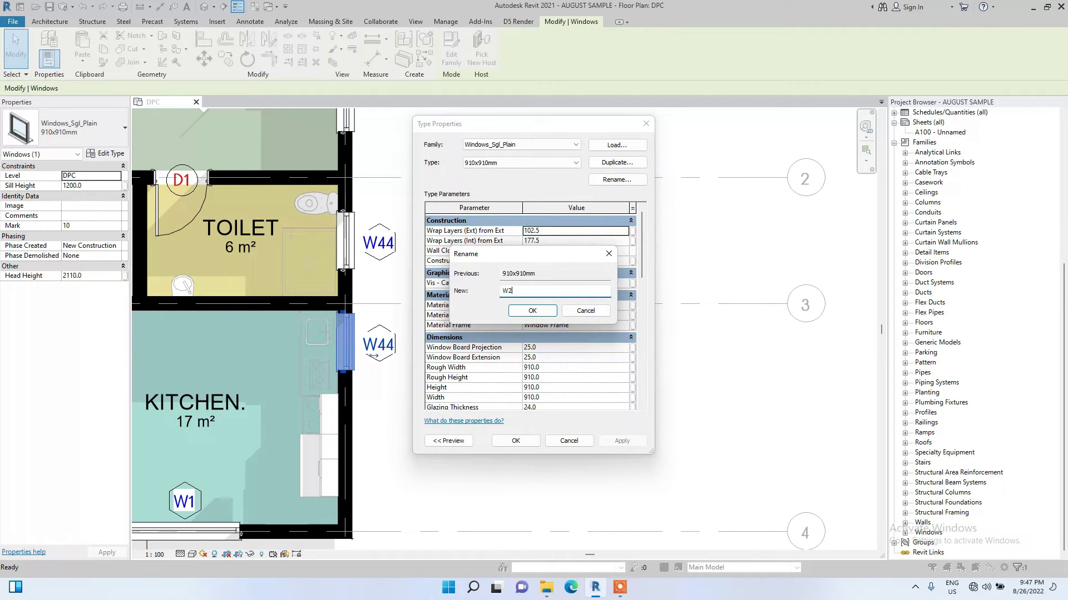
{"action": "left_click", "coordinate": [529, 312]}
Step: Set the W2 window type's Type Mark to 2
{"action": "scroll", "coordinate": [531, 350], "scroll_direction": "down", "scroll_amount": 6}
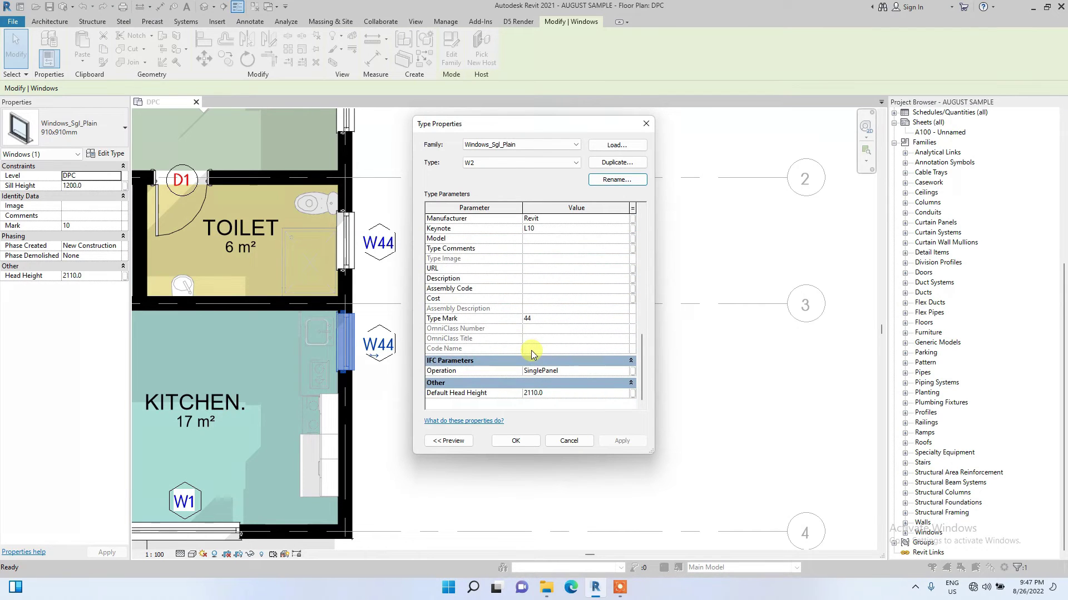
{"action": "double_click", "coordinate": [545, 319]}
{"action": "key", "text": "BackSpace"}
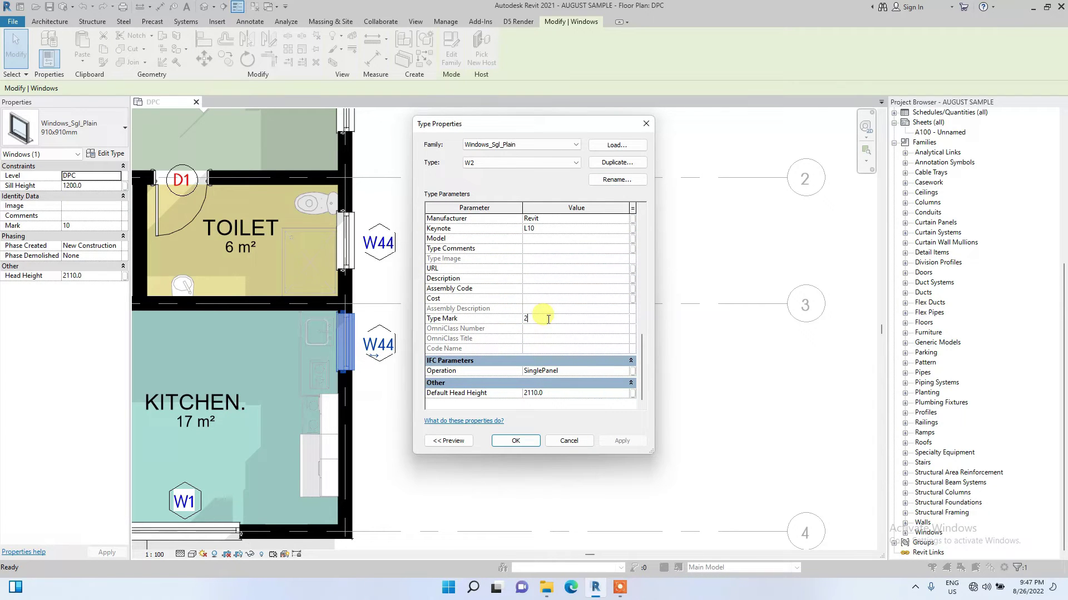
{"action": "type", "text": "2"}
{"action": "left_click", "coordinate": [618, 442]}
{"action": "left_click", "coordinate": [513, 441]}
{"action": "scroll", "coordinate": [481, 346], "scroll_direction": "down", "scroll_amount": 1}
{"action": "scroll", "coordinate": [481, 346], "scroll_direction": "down", "scroll_amount": 3}
{"action": "left_click", "coordinate": [484, 298]}
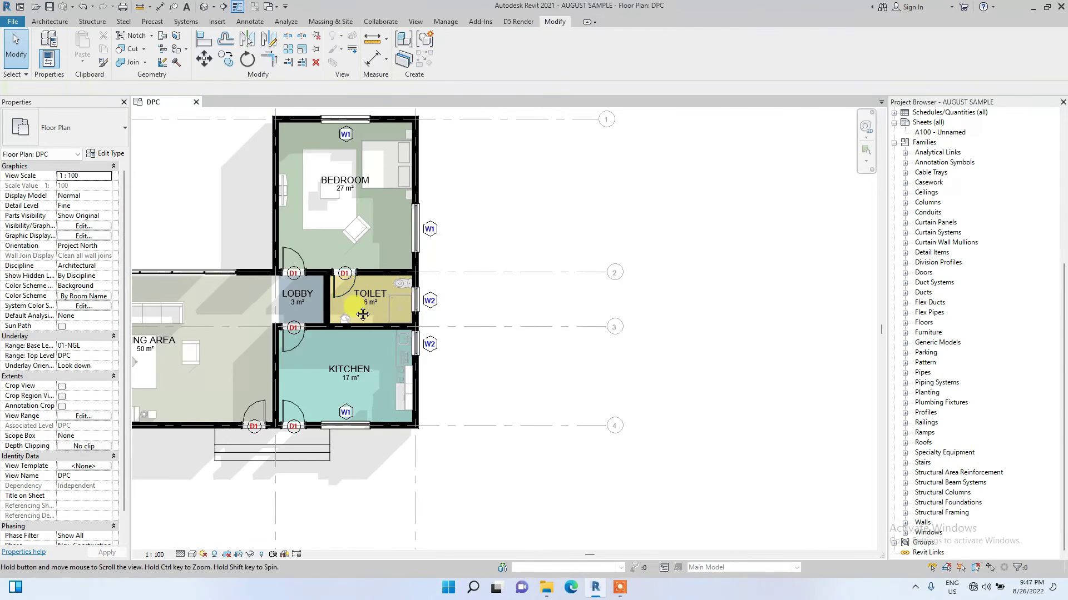
Step: Review the tagged plan, checking the living area's curtain wall and the door between the lobby and the kitchen
{"action": "scroll", "coordinate": [334, 289], "scroll_direction": "up", "scroll_amount": 2}
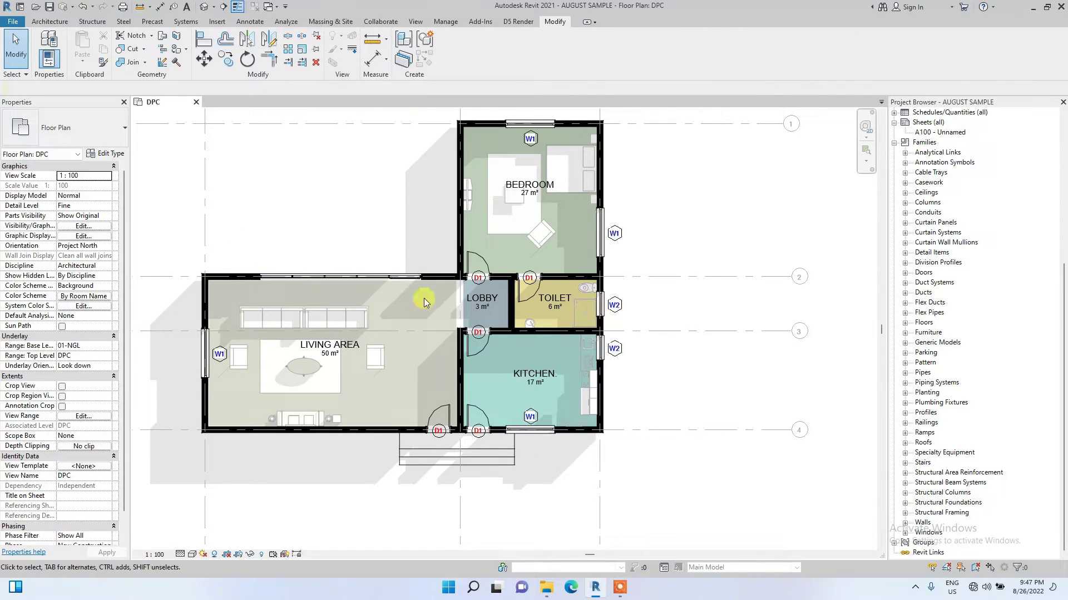
{"action": "middle_click_drag", "start_coordinate": [289, 264], "coordinate": [287, 319]}
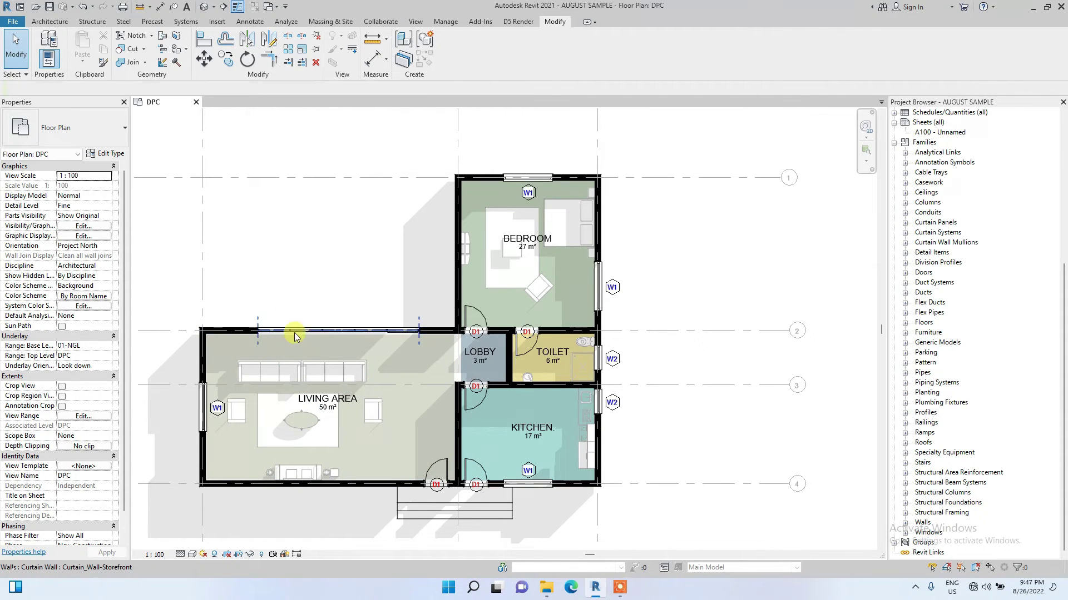
{"action": "scroll", "coordinate": [303, 315], "scroll_direction": "down", "scroll_amount": 2}
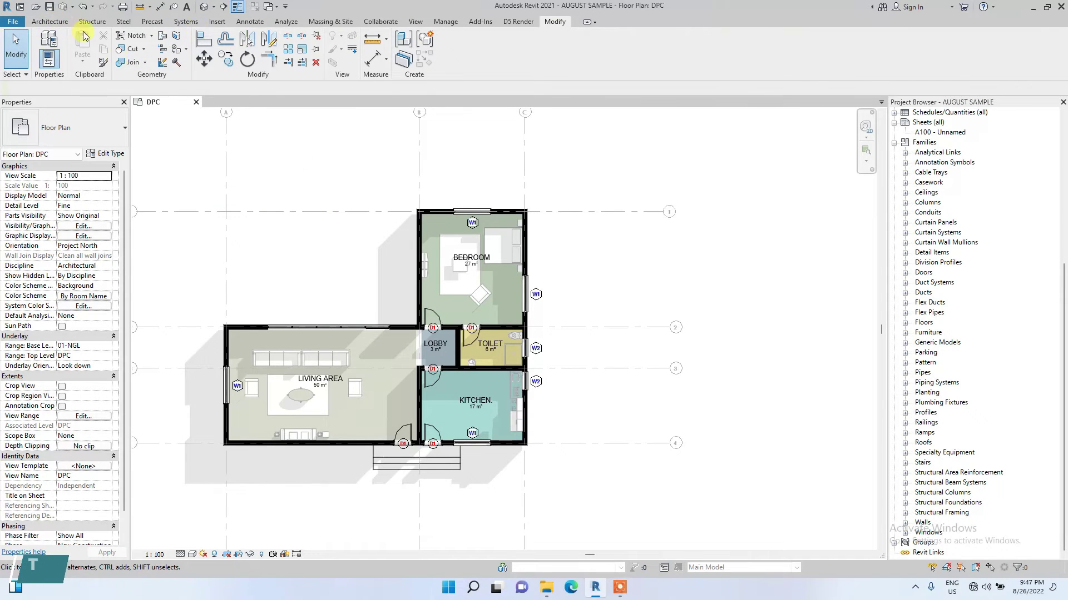
{"action": "scroll", "coordinate": [245, 336], "scroll_direction": "up", "scroll_amount": 2}
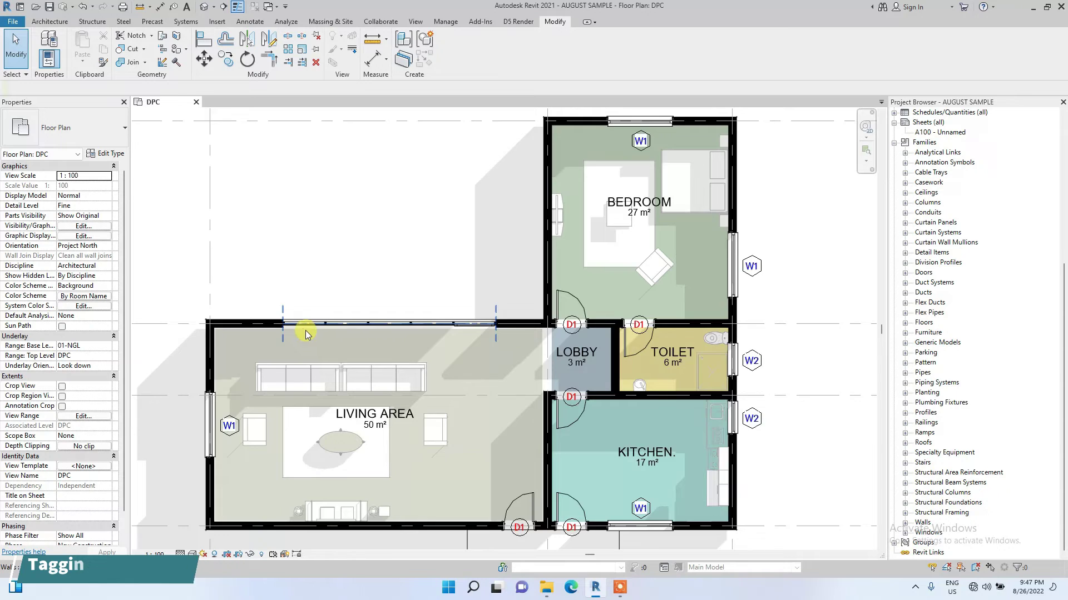
{"action": "scroll", "coordinate": [287, 311], "scroll_direction": "down", "scroll_amount": 2}
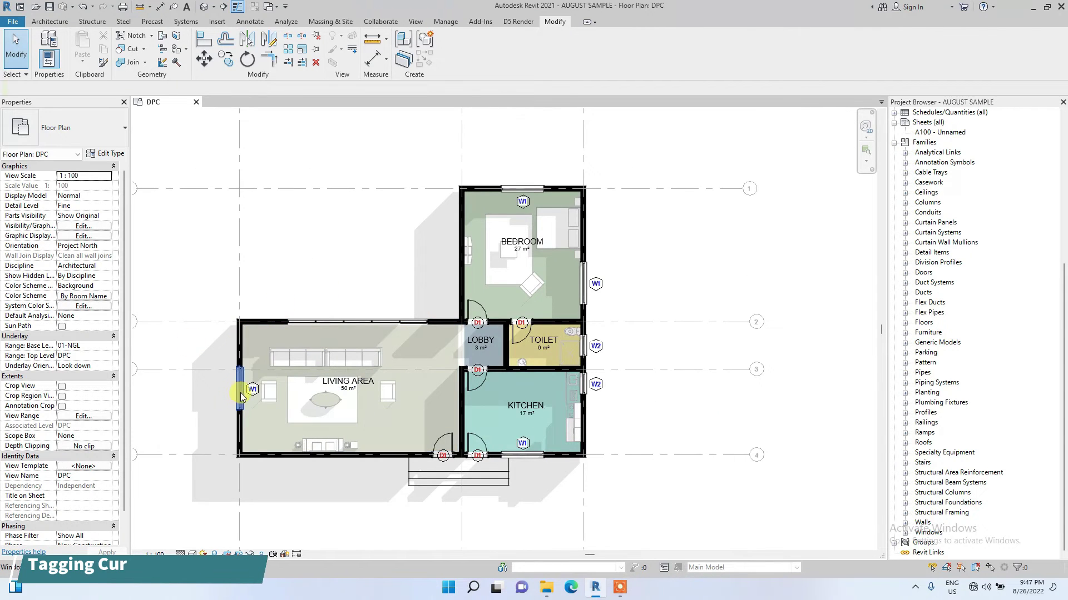
{"action": "scroll", "coordinate": [238, 392], "scroll_direction": "up", "scroll_amount": 1}
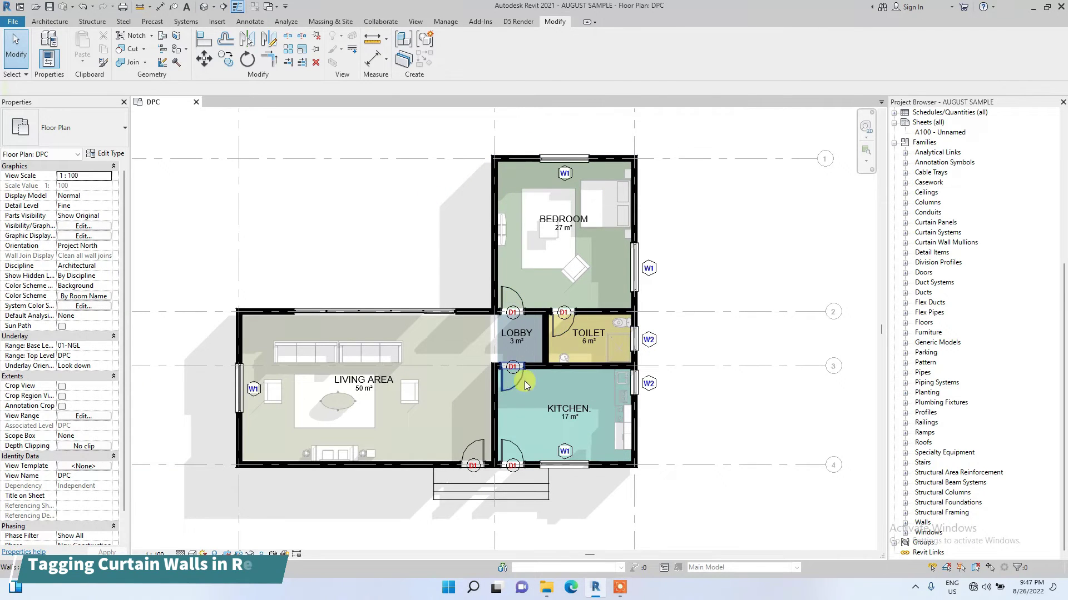
{"action": "scroll", "coordinate": [505, 378], "scroll_direction": "up", "scroll_amount": 4}
{"action": "scroll", "coordinate": [504, 380], "scroll_direction": "up", "scroll_amount": 1}
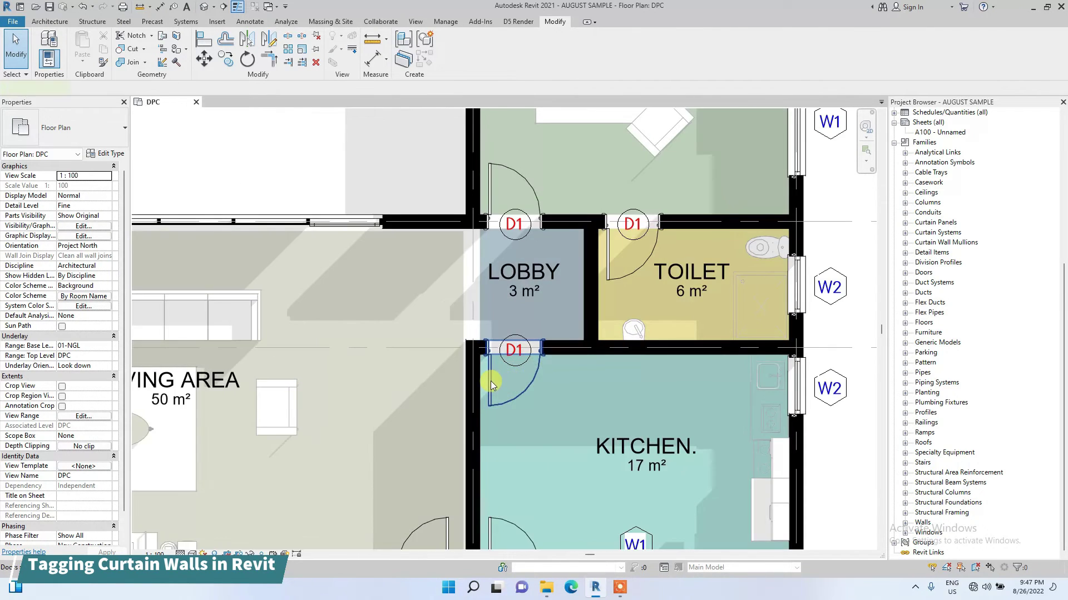
{"action": "left_click", "coordinate": [503, 379]}
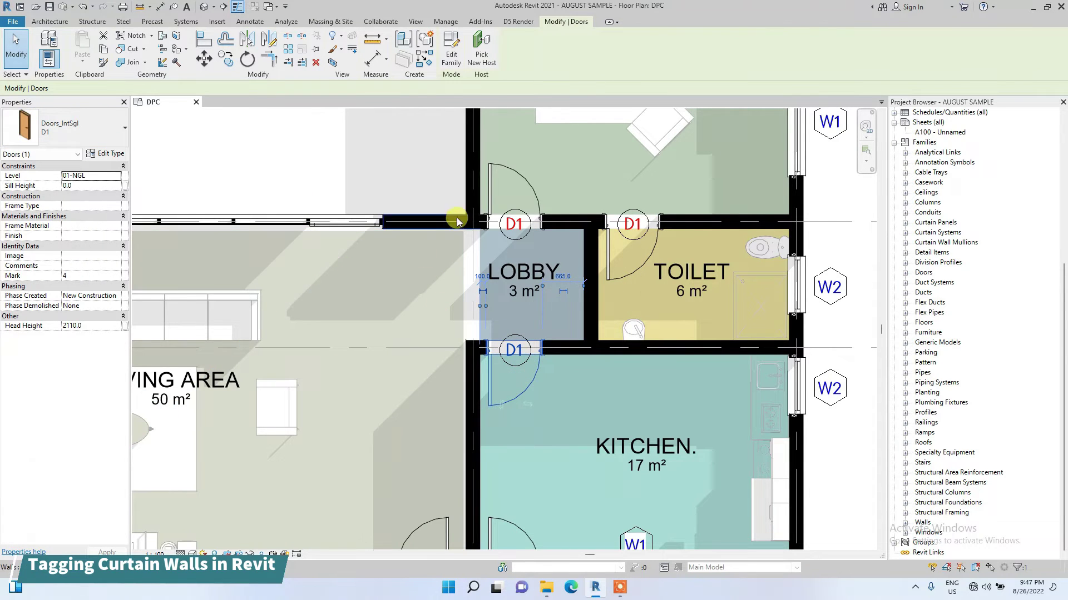
{"action": "scroll", "coordinate": [452, 218], "scroll_direction": "down", "scroll_amount": 5}
{"action": "middle_click_drag", "start_coordinate": [313, 180], "coordinate": [305, 277]}
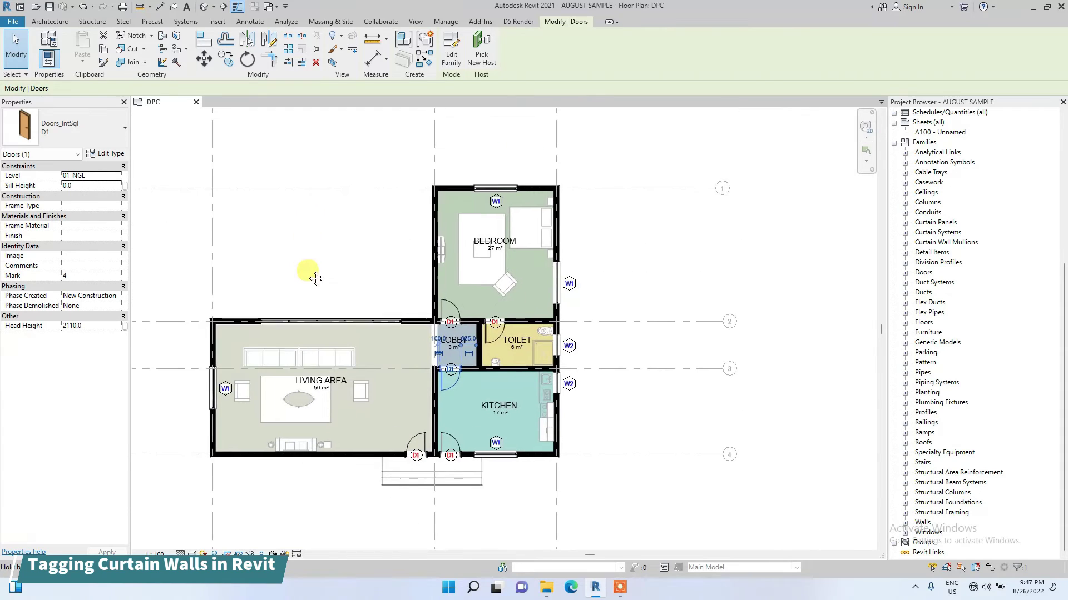
{"action": "key", "text": "Escape"}
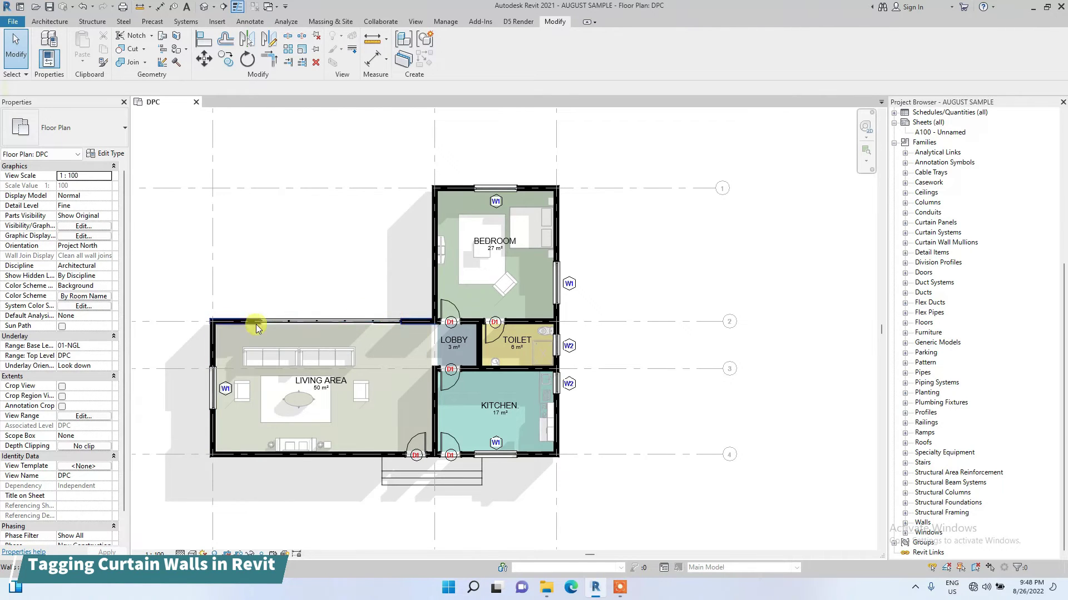
Step: Tag the living area's curtain wall by category, with a horizontal tag and no leader
{"action": "scroll", "coordinate": [278, 317], "scroll_direction": "up", "scroll_amount": 1}
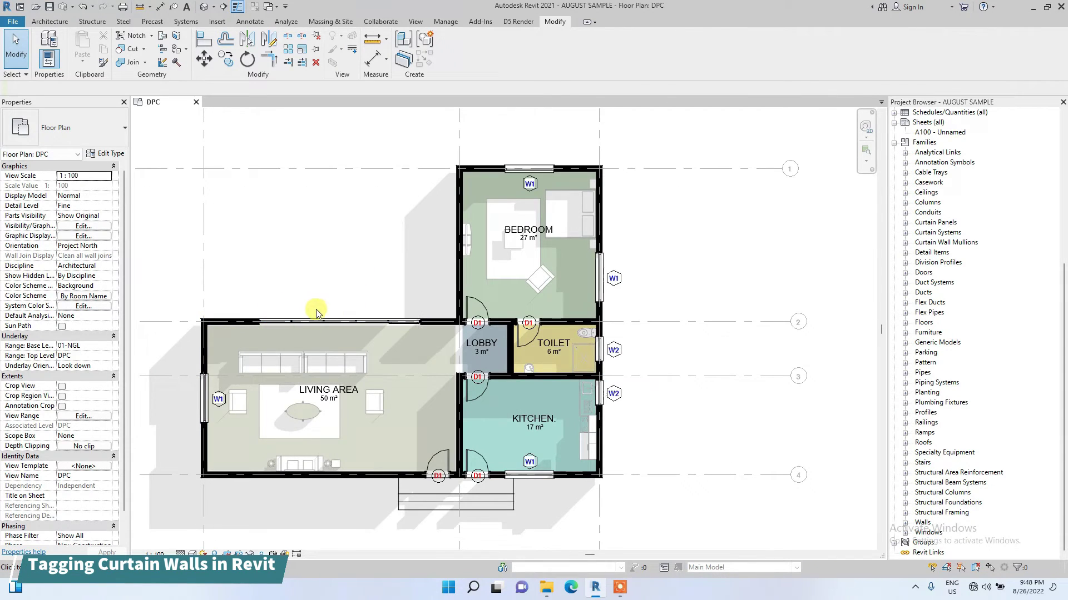
{"action": "scroll", "coordinate": [341, 302], "scroll_direction": "down", "scroll_amount": 1}
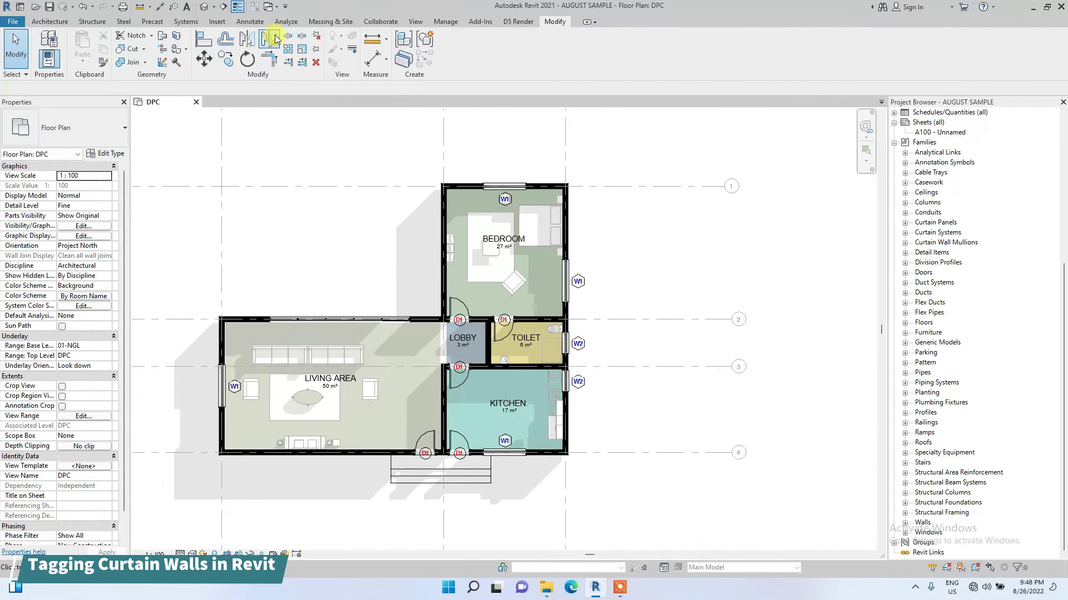
{"action": "left_click", "coordinate": [250, 22]}
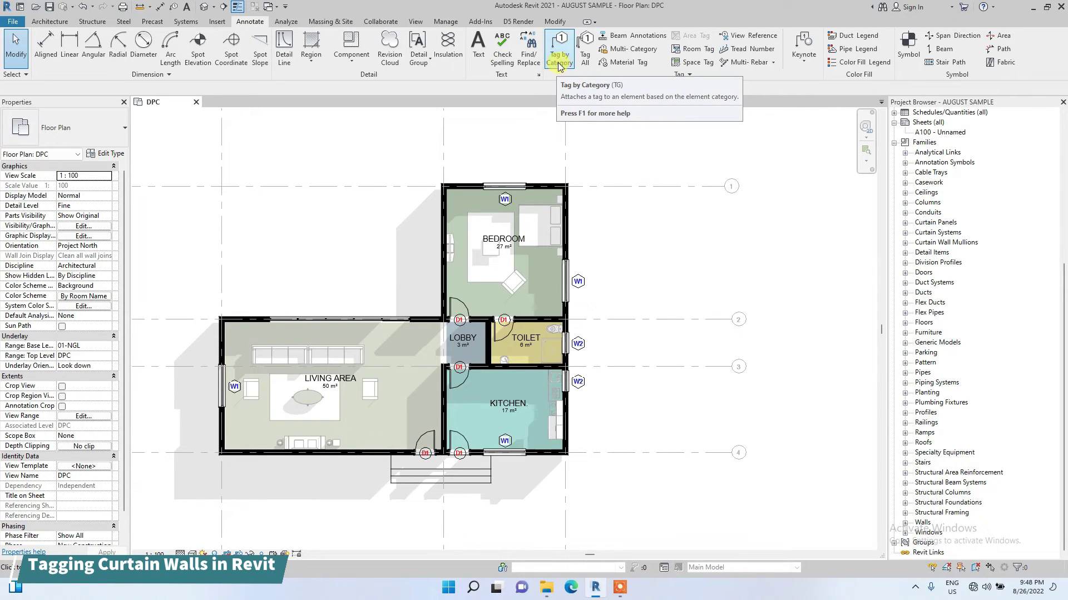
{"action": "left_click", "coordinate": [584, 56]}
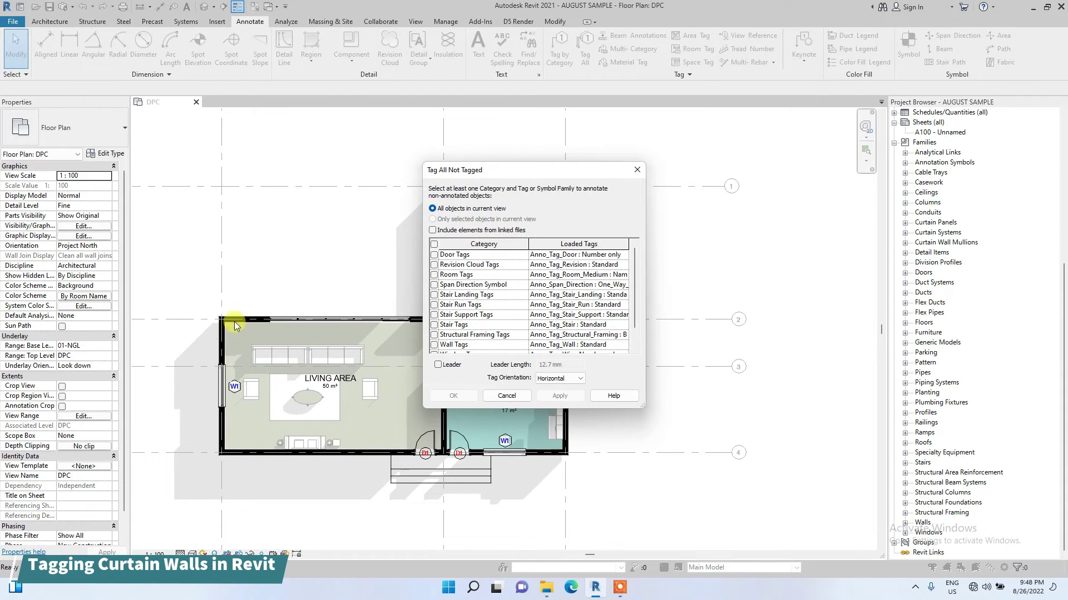
{"action": "left_click", "coordinate": [637, 170]}
{"action": "left_click", "coordinate": [558, 51]}
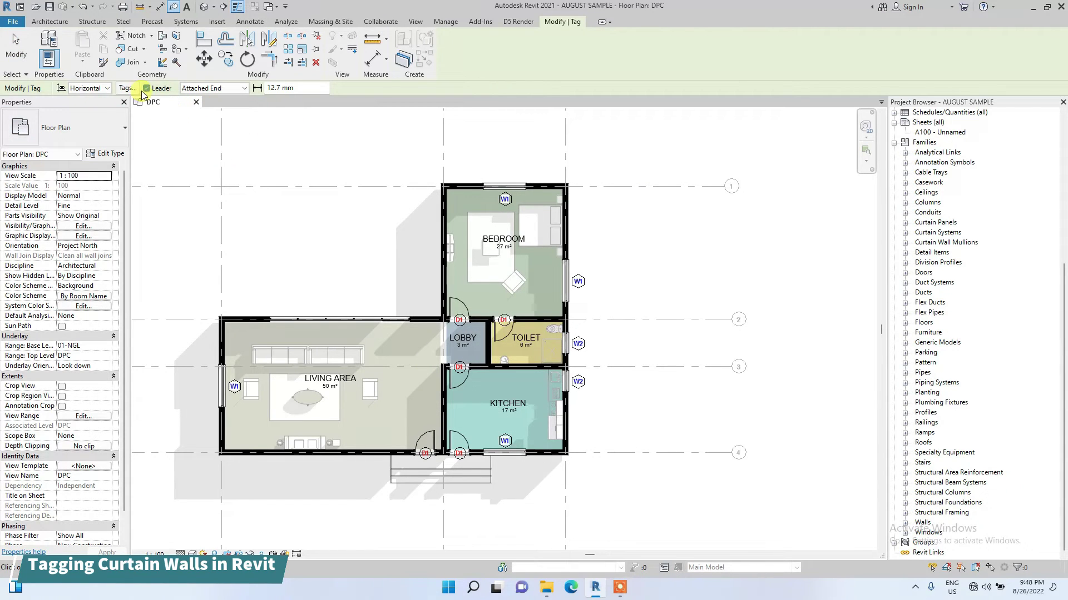
{"action": "left_click", "coordinate": [147, 89]}
{"action": "scroll", "coordinate": [333, 322], "scroll_direction": "up", "scroll_amount": 2}
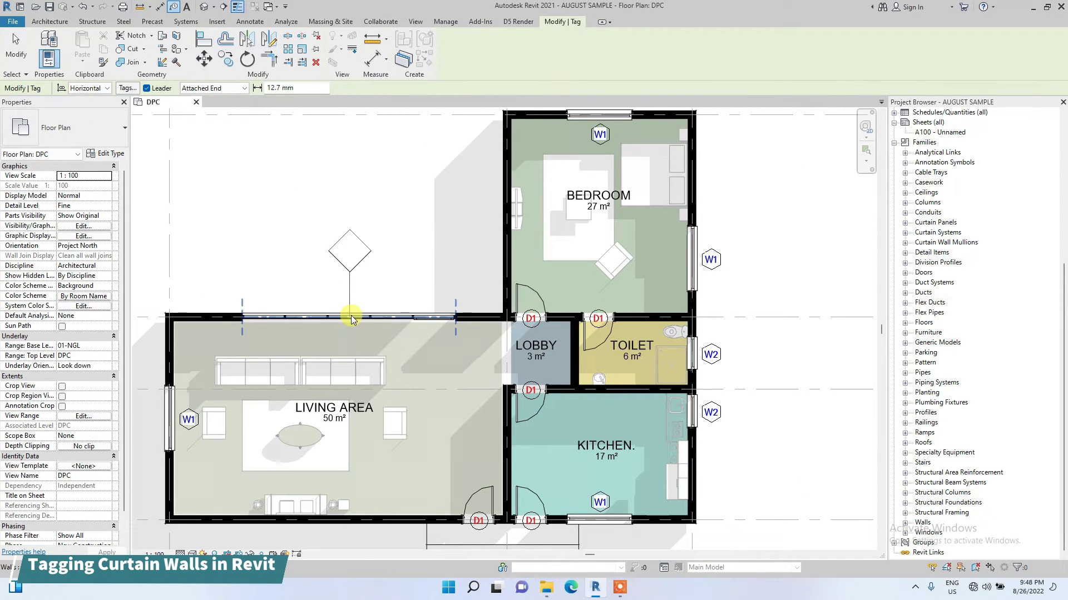
{"action": "left_click", "coordinate": [147, 89]}
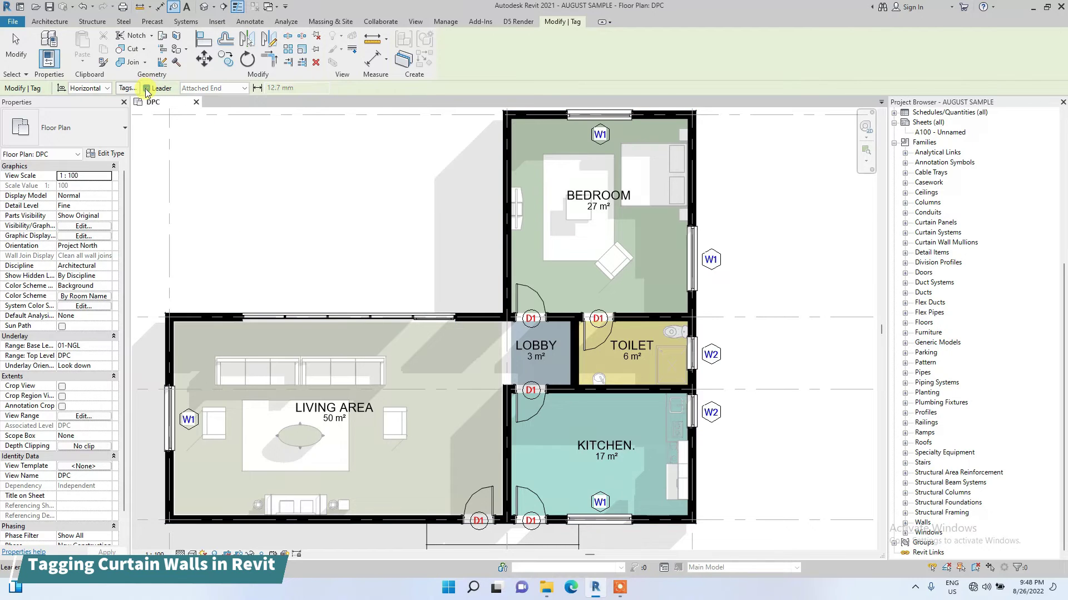
{"action": "left_click", "coordinate": [344, 315]}
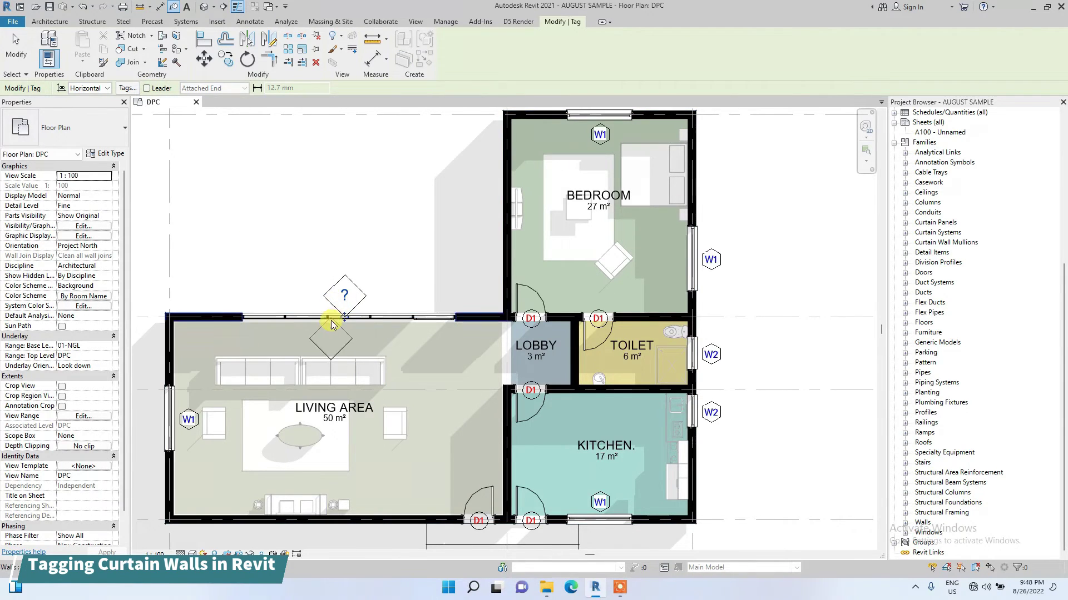
{"action": "key", "text": "Escape"}
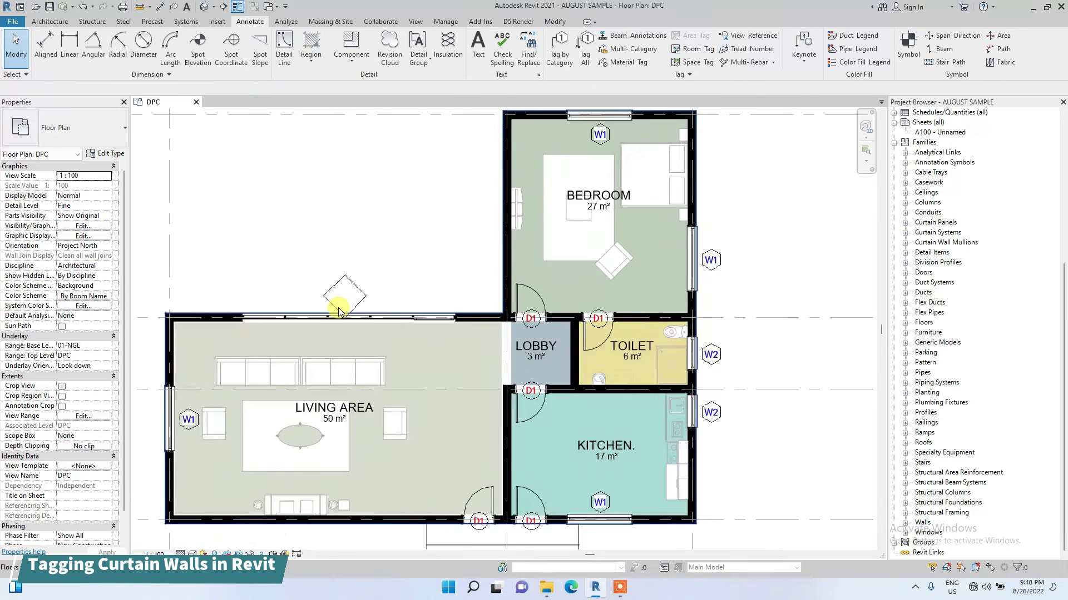
Step: Open the family of the curtain wall's diamond tag for editing
{"action": "scroll", "coordinate": [342, 306], "scroll_direction": "up", "scroll_amount": 2}
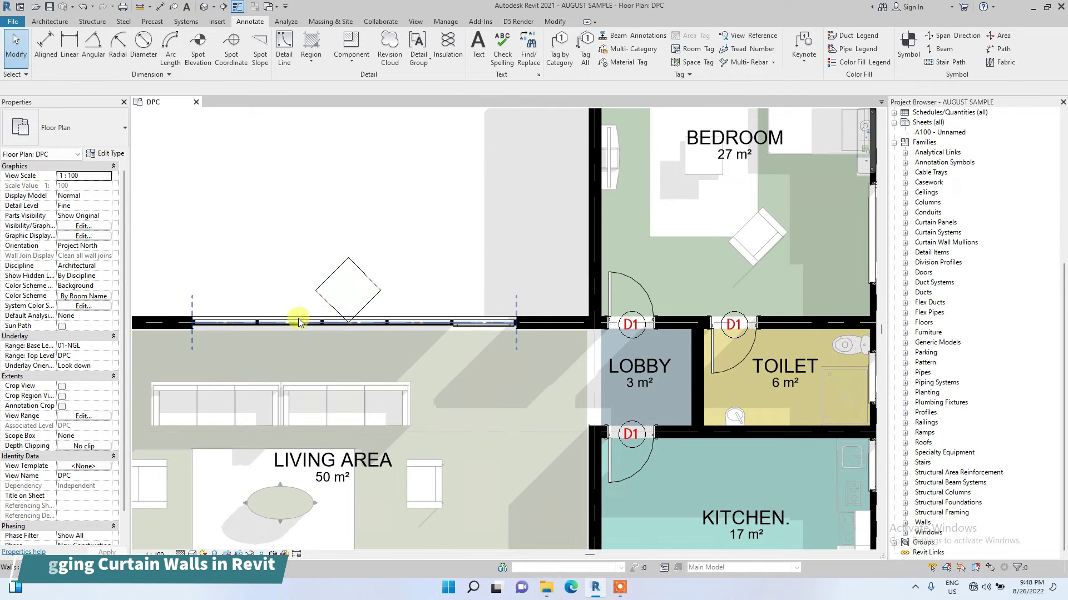
{"action": "left_click", "coordinate": [345, 306]}
{"action": "left_click", "coordinate": [452, 50]}
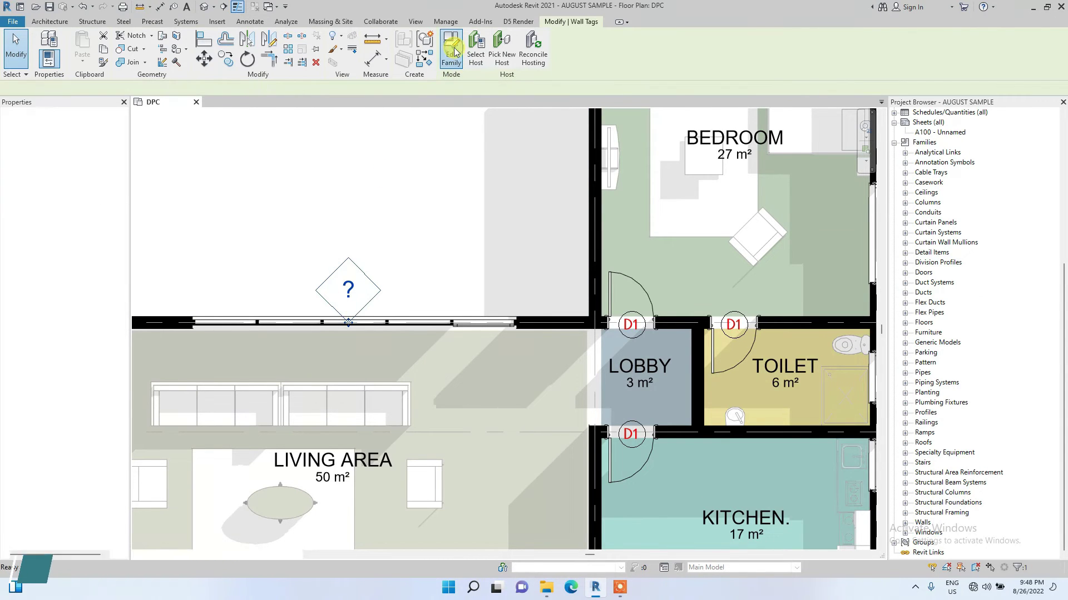
Step: Remove the Type Mark parameter from the wall tag's label
{"action": "scroll", "coordinate": [386, 364], "scroll_direction": "down", "scroll_amount": 5}
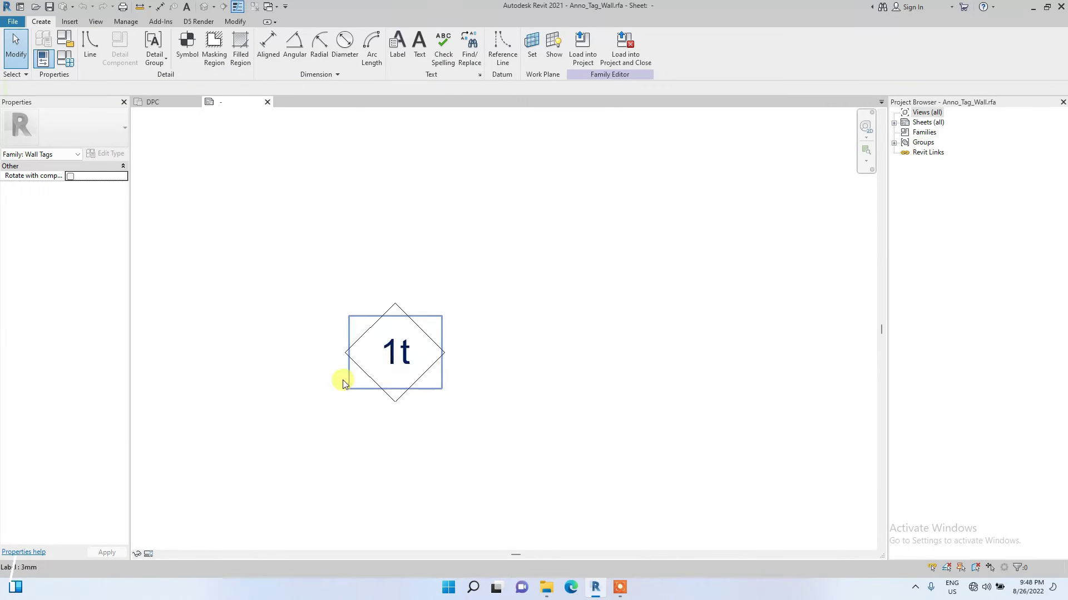
{"action": "left_click", "coordinate": [397, 358]}
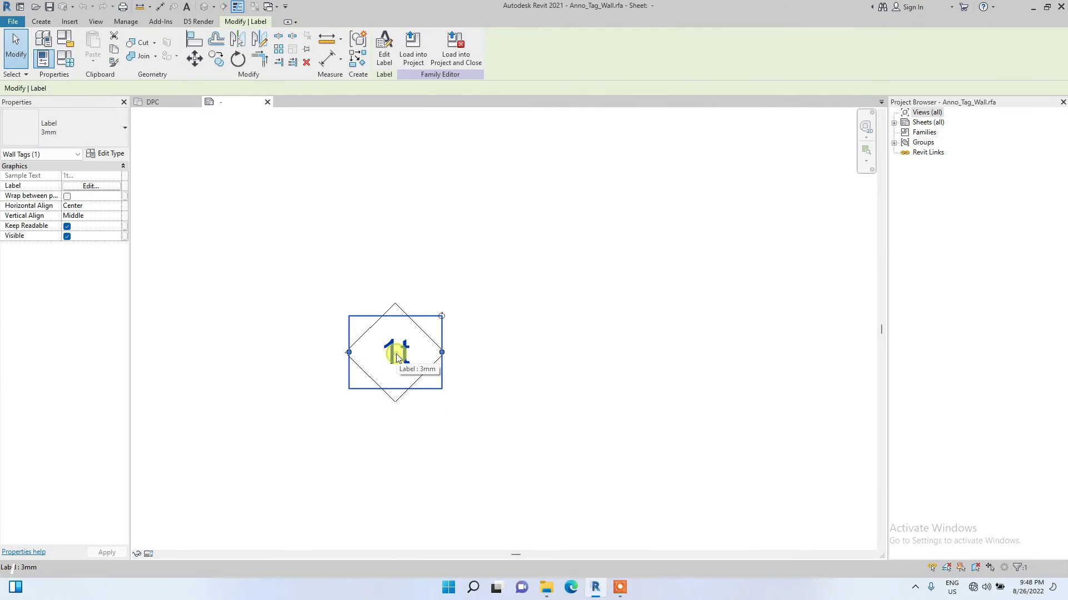
{"action": "left_click", "coordinate": [87, 187]}
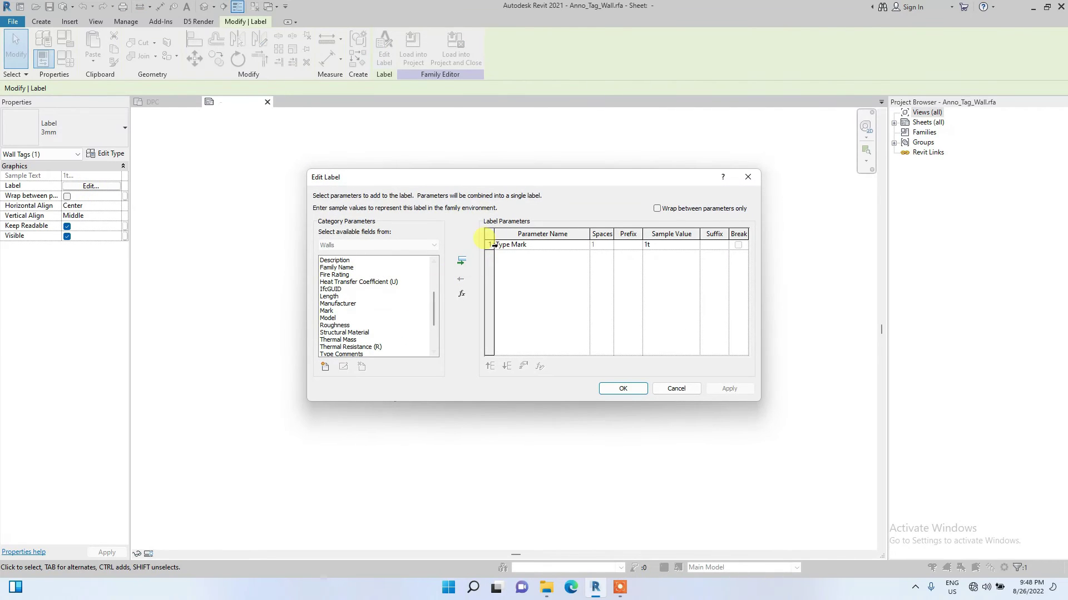
{"action": "left_click", "coordinate": [490, 245]}
{"action": "left_click", "coordinate": [462, 278]}
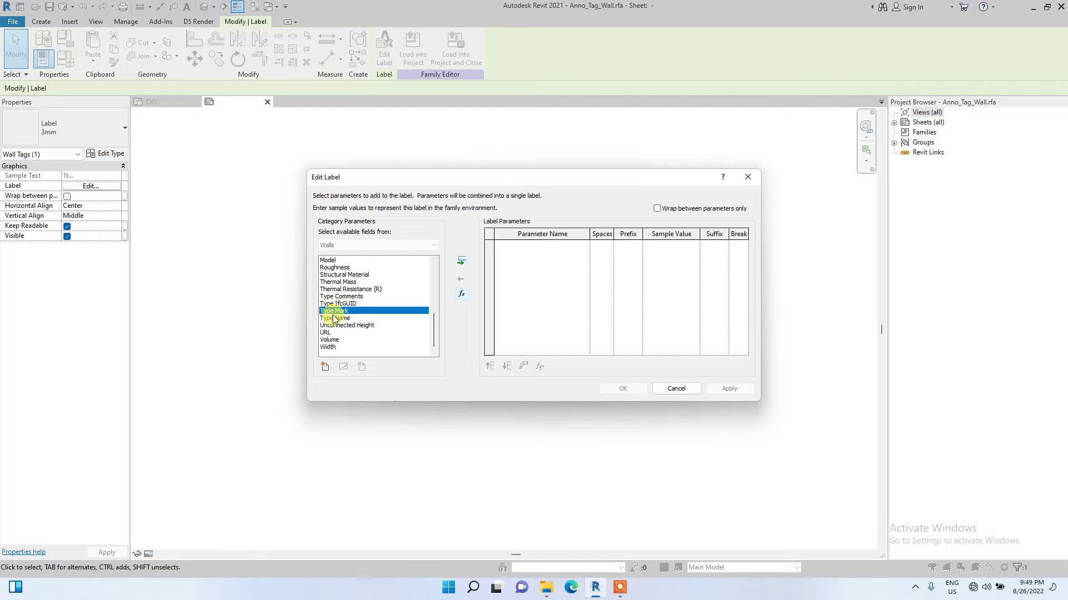
Step: Add the Mark parameter to the wall tag's label with the prefix CW and sample value 1
{"action": "scroll", "coordinate": [332, 305], "scroll_direction": "up", "scroll_amount": 3}
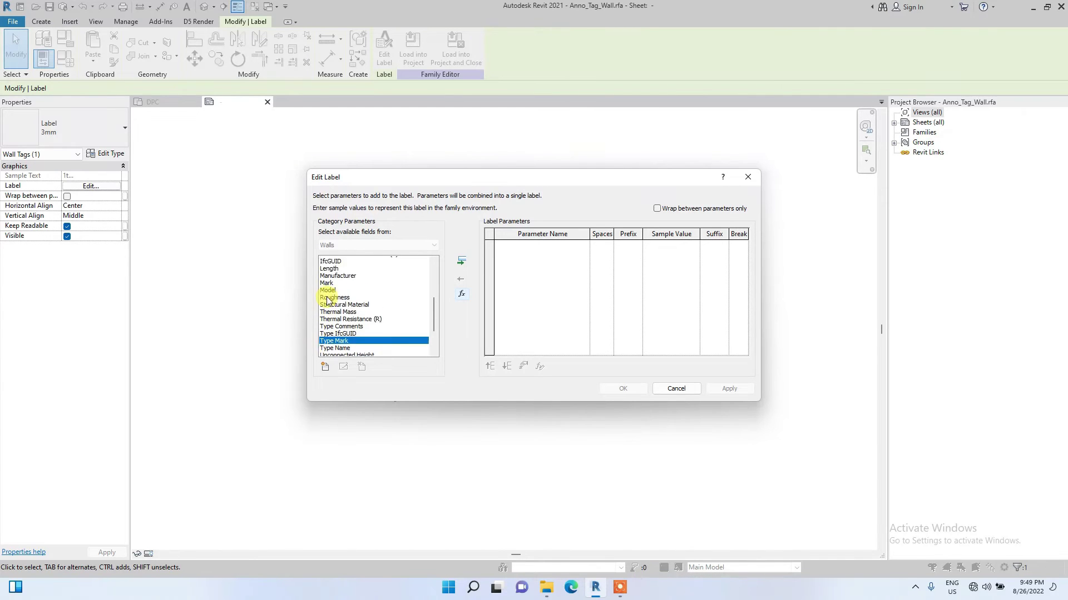
{"action": "left_click", "coordinate": [327, 319]}
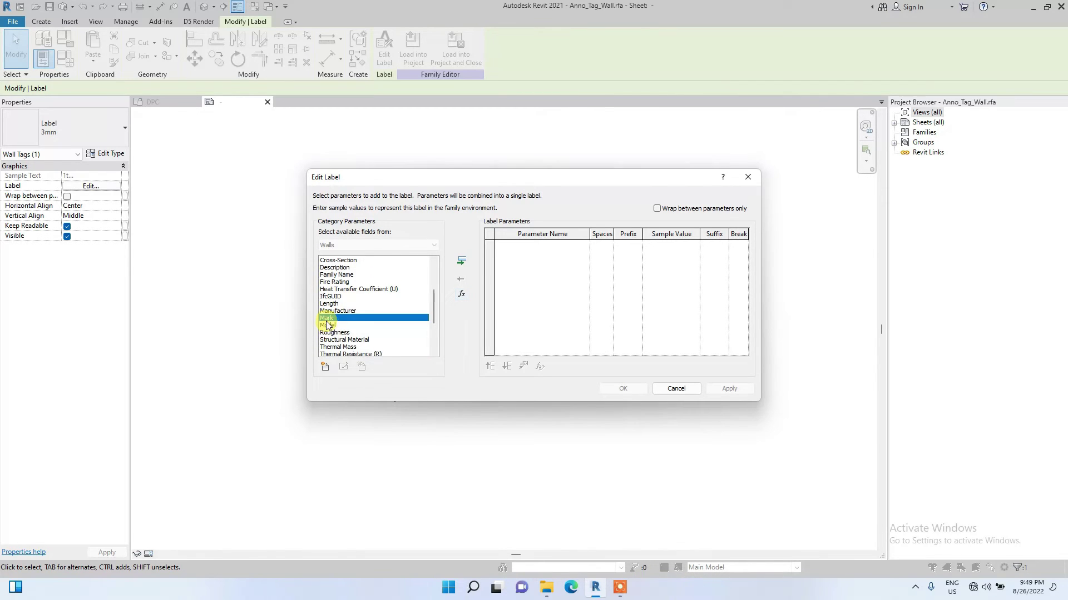
{"action": "left_click", "coordinate": [461, 263]}
{"action": "left_click", "coordinate": [628, 245]}
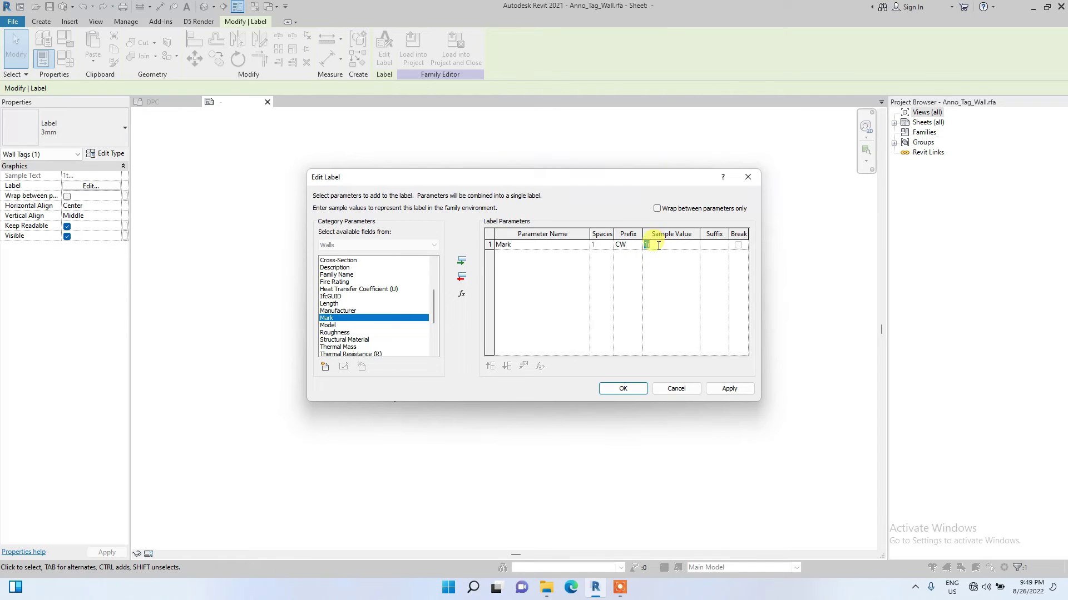
{"action": "left_click", "coordinate": [621, 389]}
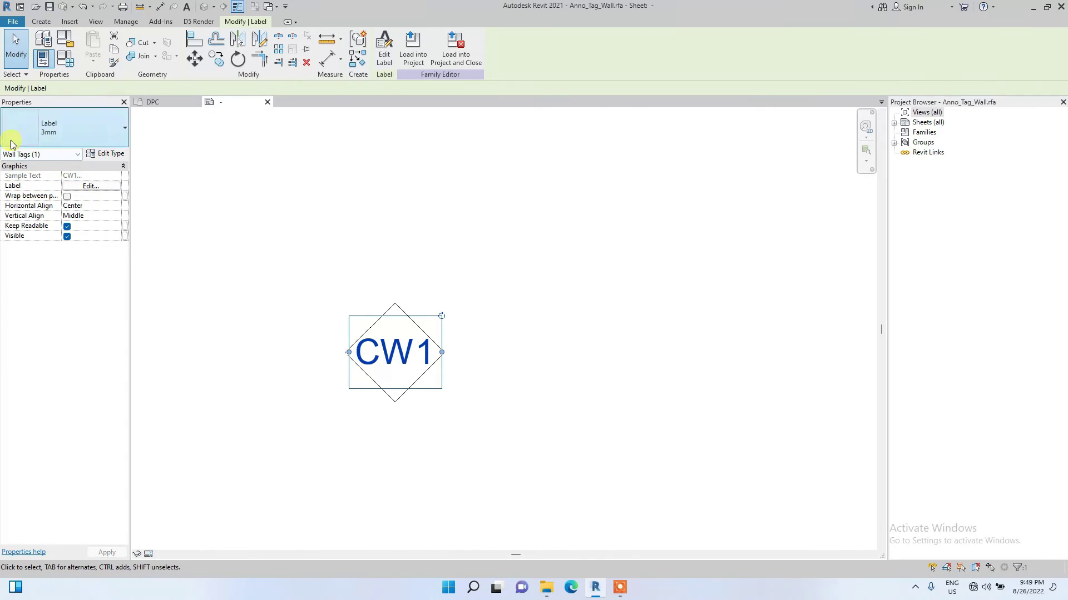
Step: Set the label type's text size to 2 mm and try to change its text font to LuX
{"action": "left_click", "coordinate": [109, 156]}
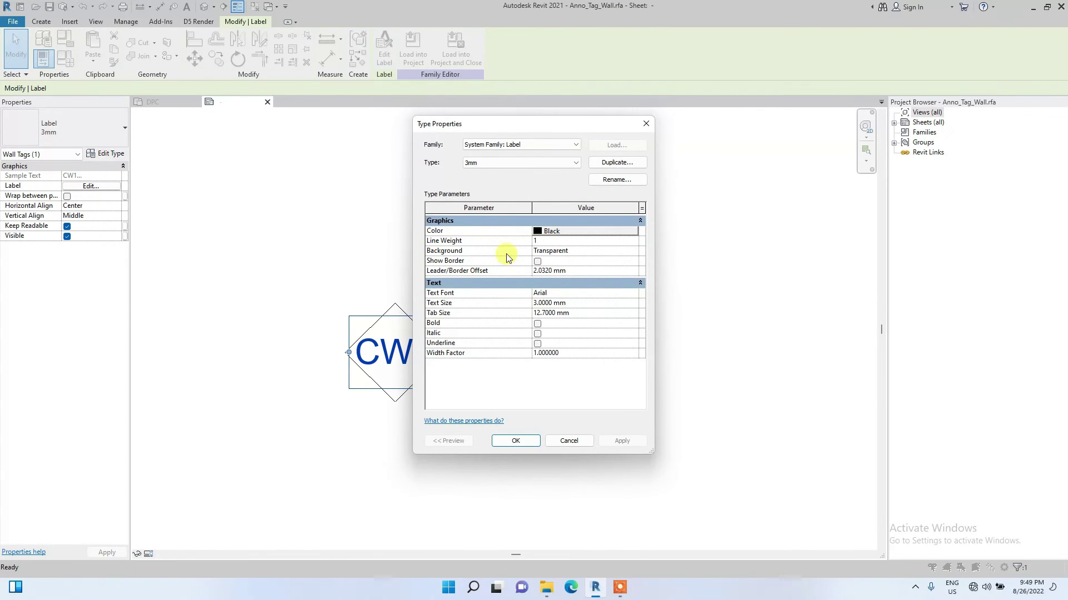
{"action": "left_click", "coordinate": [577, 304]}
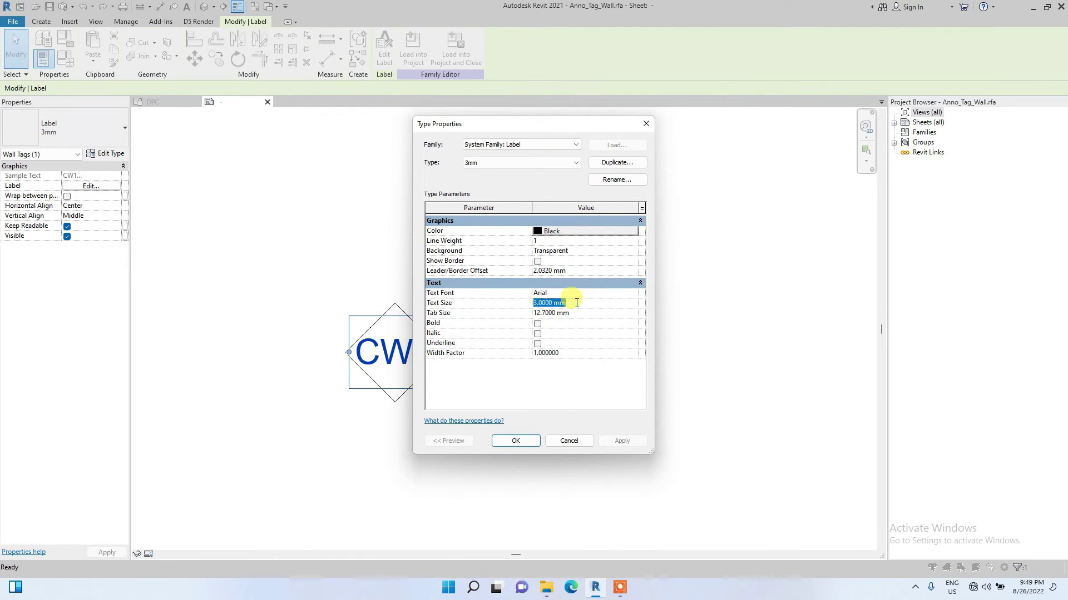
{"action": "type", "text": "LuX"}
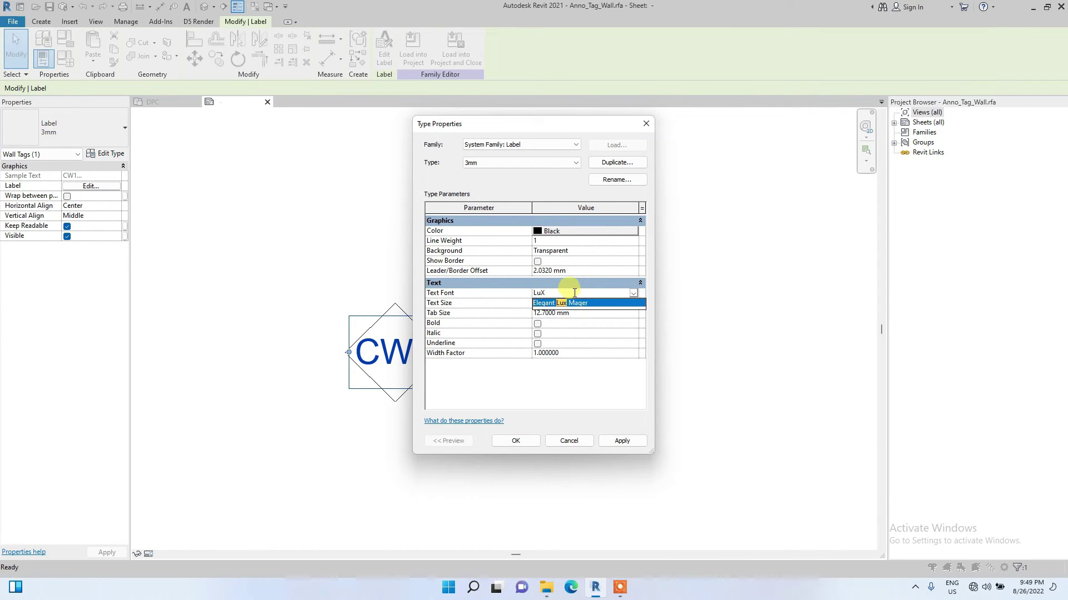
{"action": "left_click", "coordinate": [557, 409]}
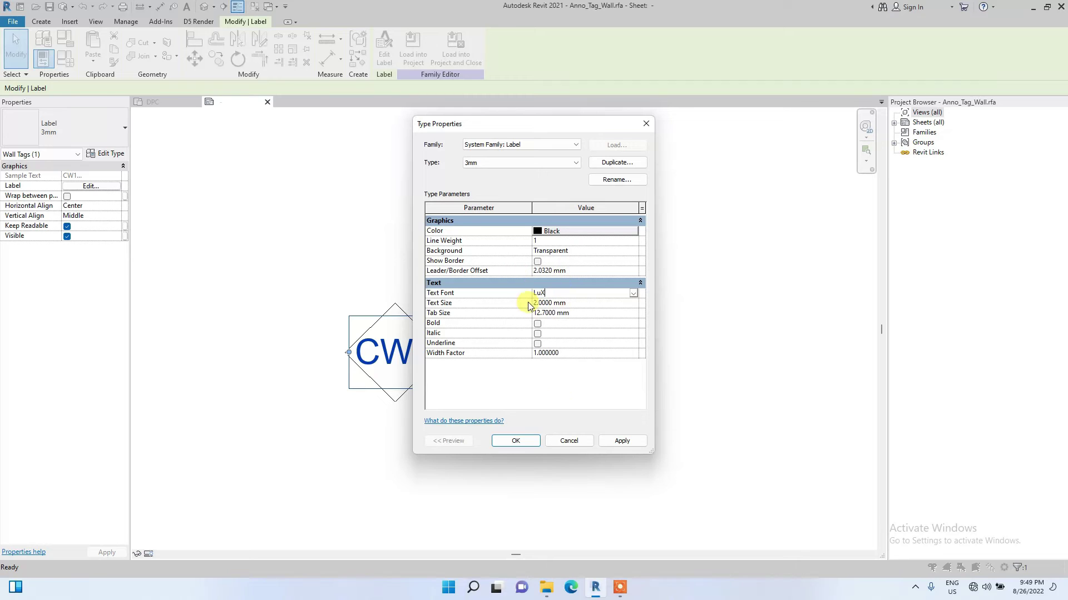
Step: Make the label text bold and colour it orange, RGB 255-128-000
{"action": "left_click", "coordinate": [543, 232]}
{"action": "left_click", "coordinate": [430, 248]}
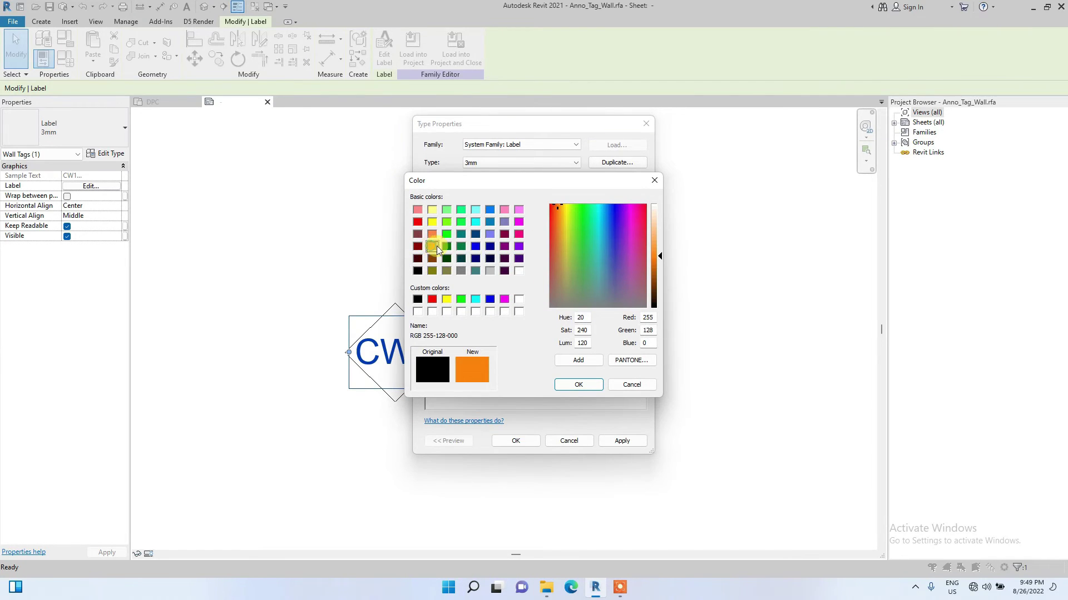
{"action": "left_click", "coordinate": [594, 385]}
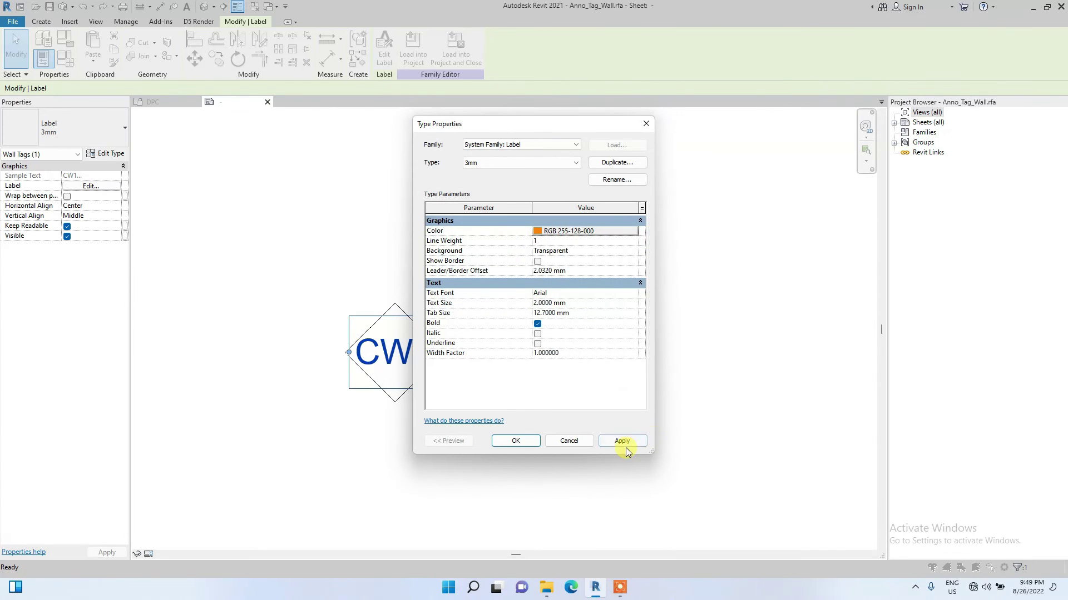
{"action": "left_click", "coordinate": [620, 442]}
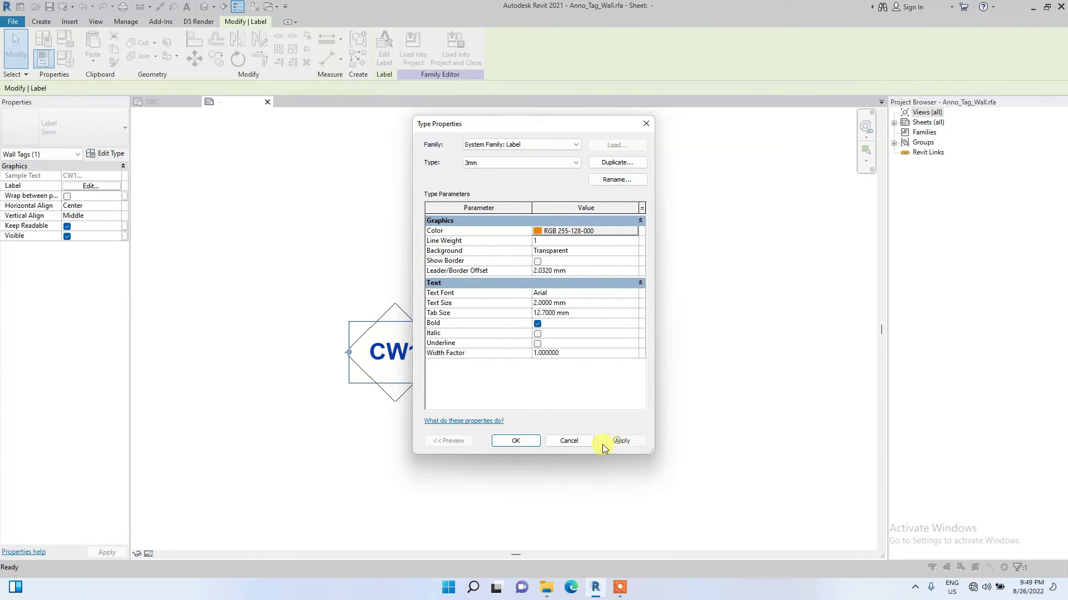
{"action": "left_click", "coordinate": [516, 441]}
{"action": "left_click", "coordinate": [333, 378]}
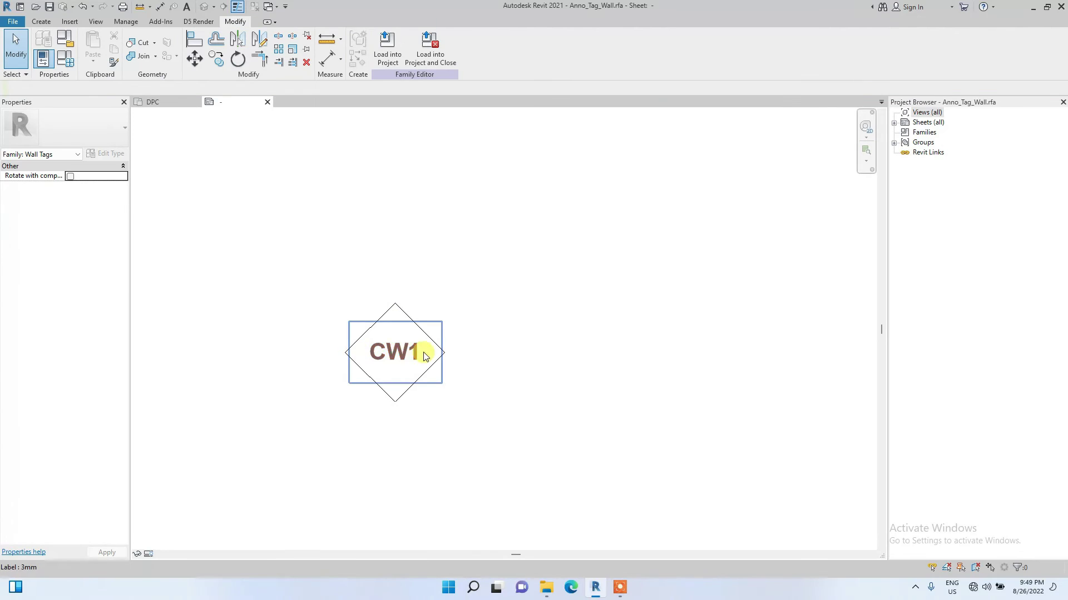
Step: Offset all four lines of the diamond outline inward by 1.0 without keeping the originals
{"action": "left_click", "coordinate": [375, 329]}
{"action": "scroll", "coordinate": [406, 323], "scroll_direction": "up", "scroll_amount": 1}
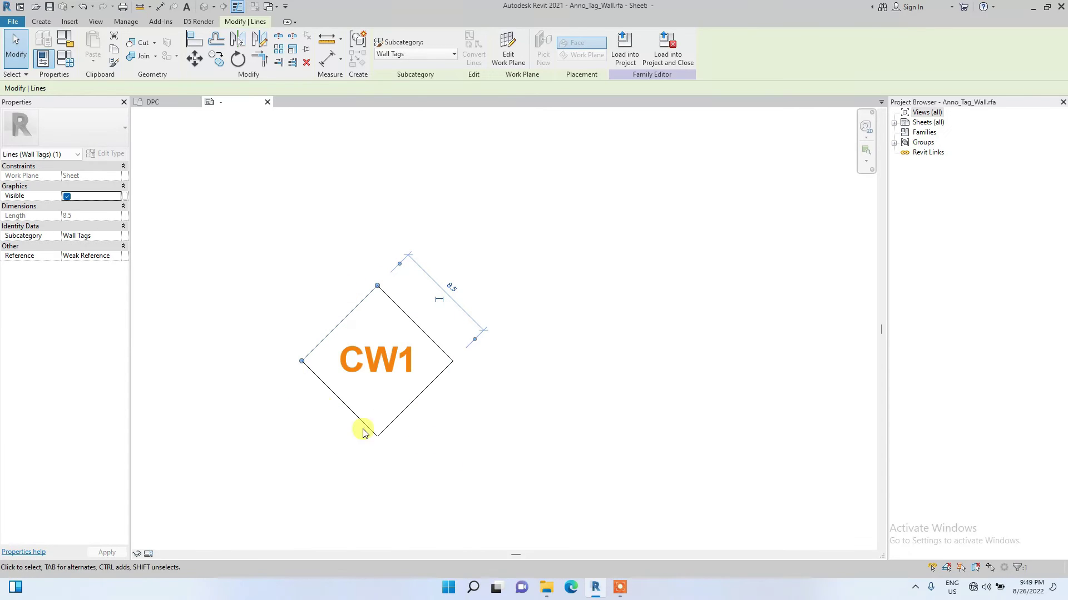
{"action": "scroll", "coordinate": [326, 334], "scroll_direction": "up", "scroll_amount": 1}
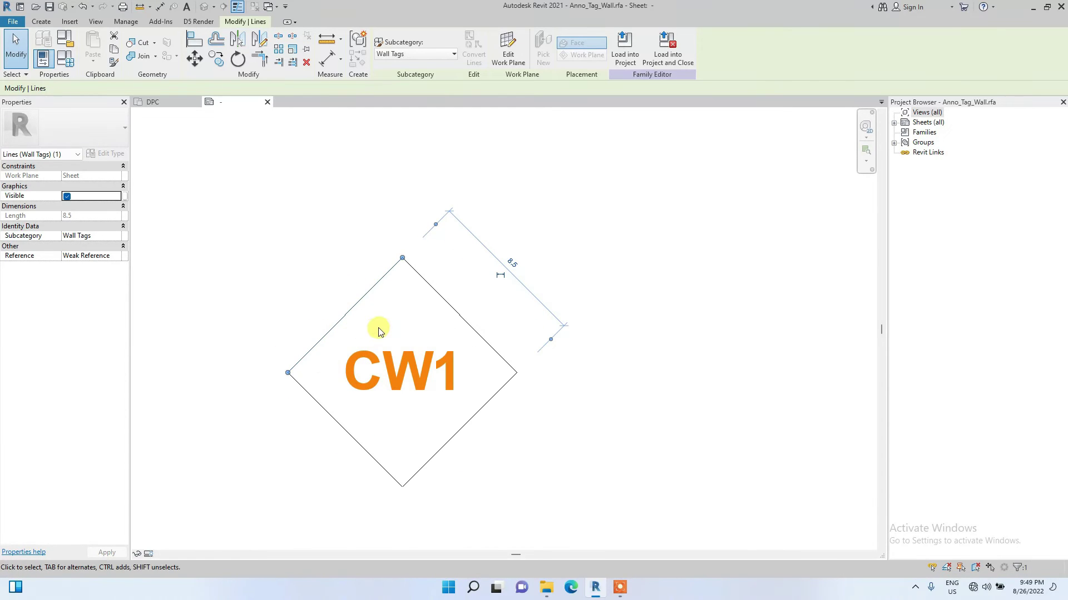
{"action": "left_click", "coordinate": [215, 44]}
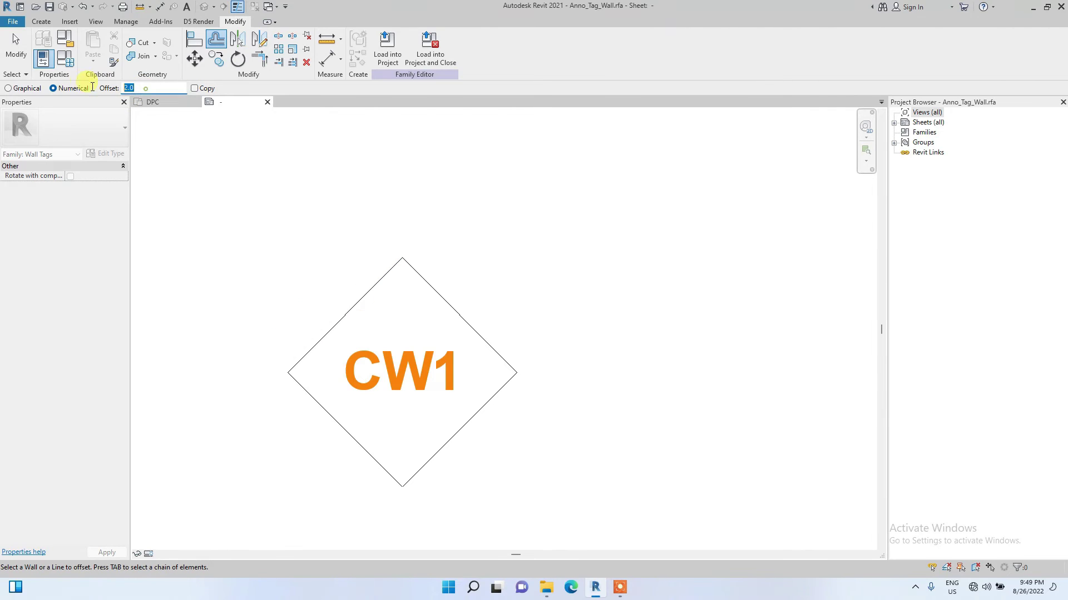
{"action": "left_click", "coordinate": [352, 313]}
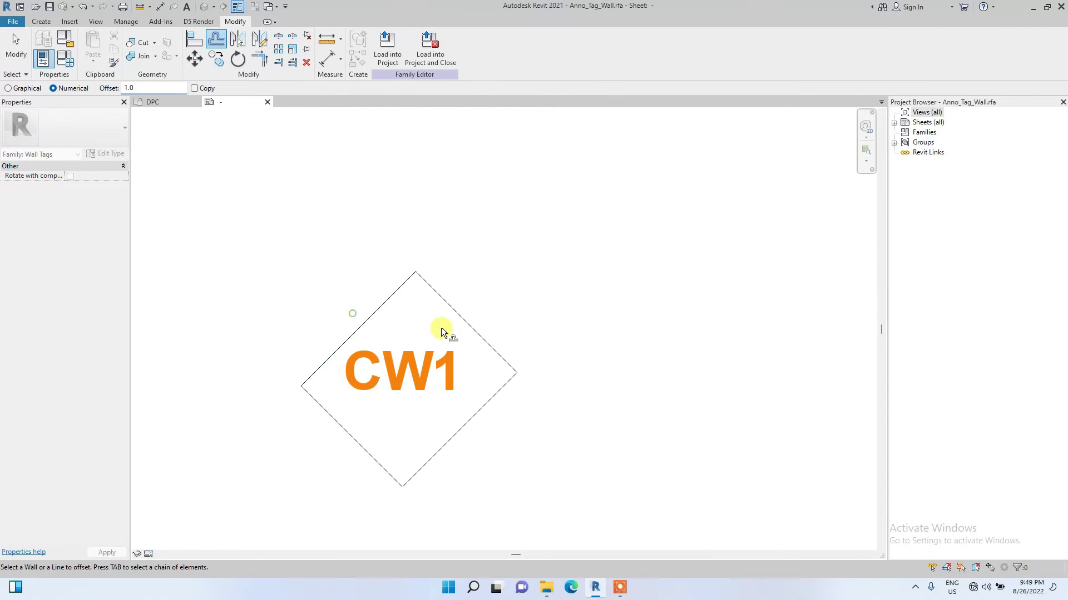
{"action": "left_click", "coordinate": [462, 320]}
{"action": "left_click", "coordinate": [350, 429]}
{"action": "left_click", "coordinate": [457, 432]}
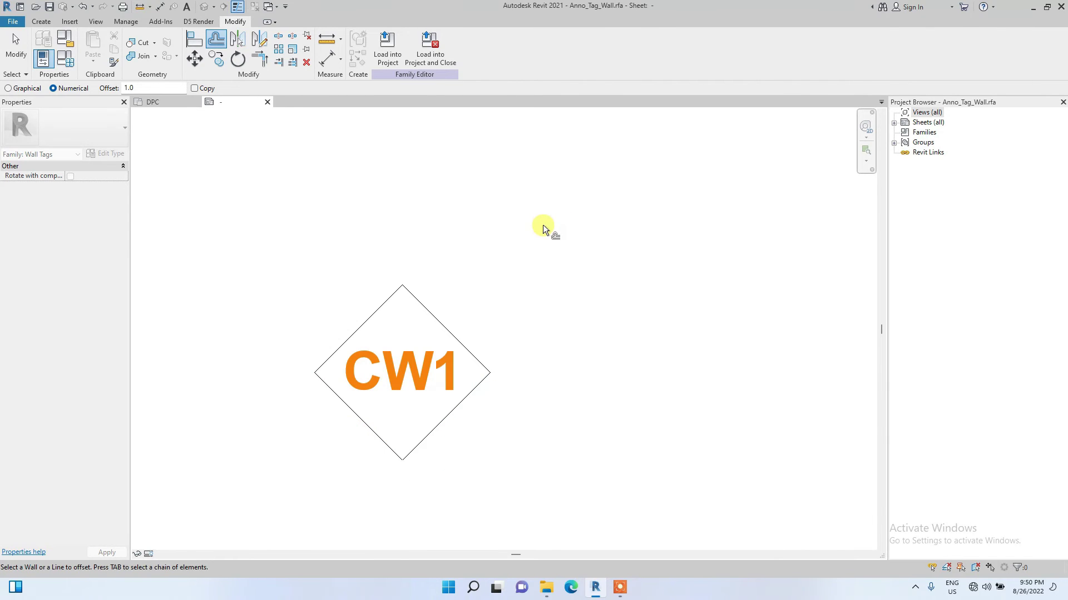
{"action": "key", "text": "Escape"}
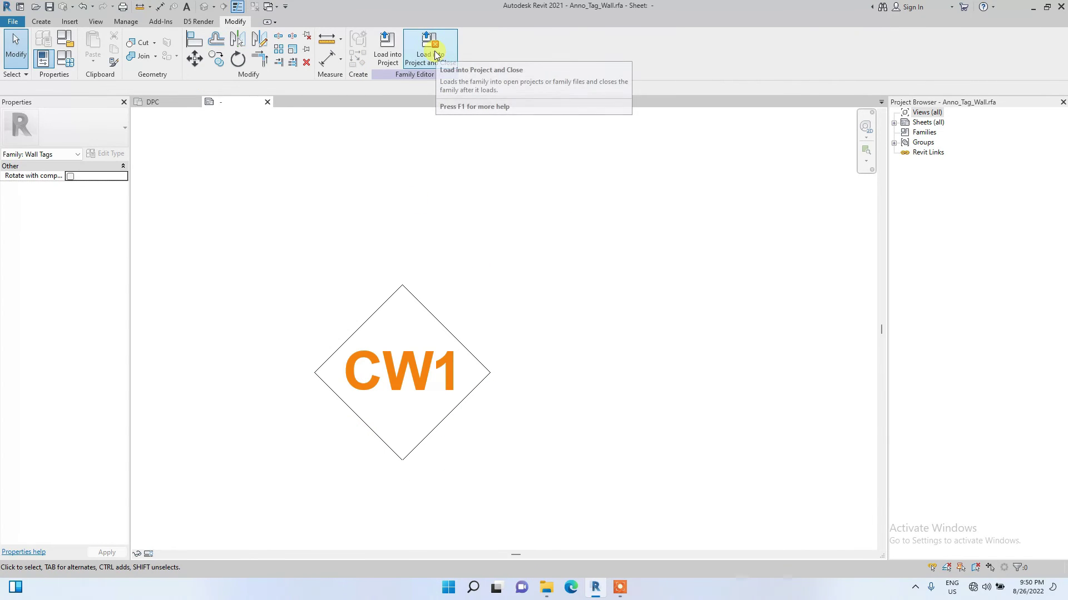
Step: Load the edited wall tag family into the project and close the family
{"action": "left_click", "coordinate": [433, 48]}
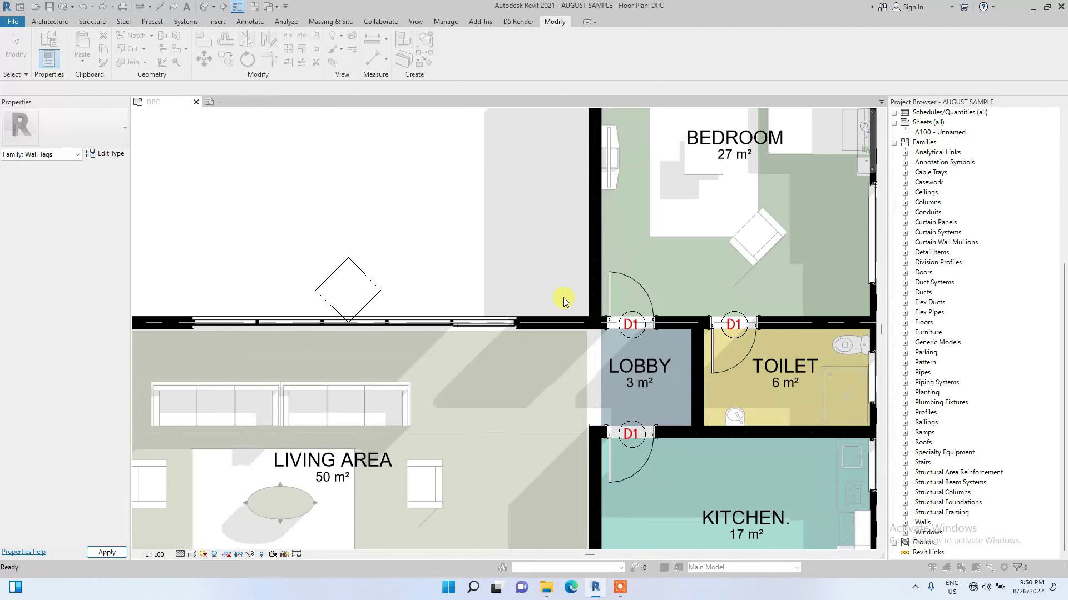
{"action": "left_click", "coordinate": [516, 282]}
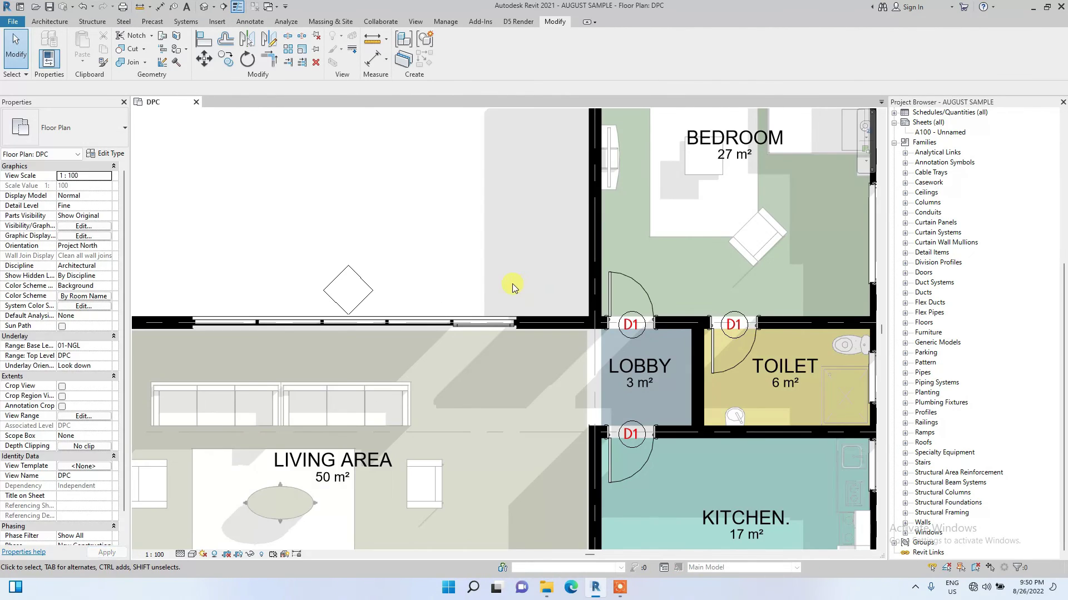
Step: Set the Mark of the curtain wall along the living area's upper wall to CW1
{"action": "scroll", "coordinate": [332, 286], "scroll_direction": "down", "scroll_amount": 3}
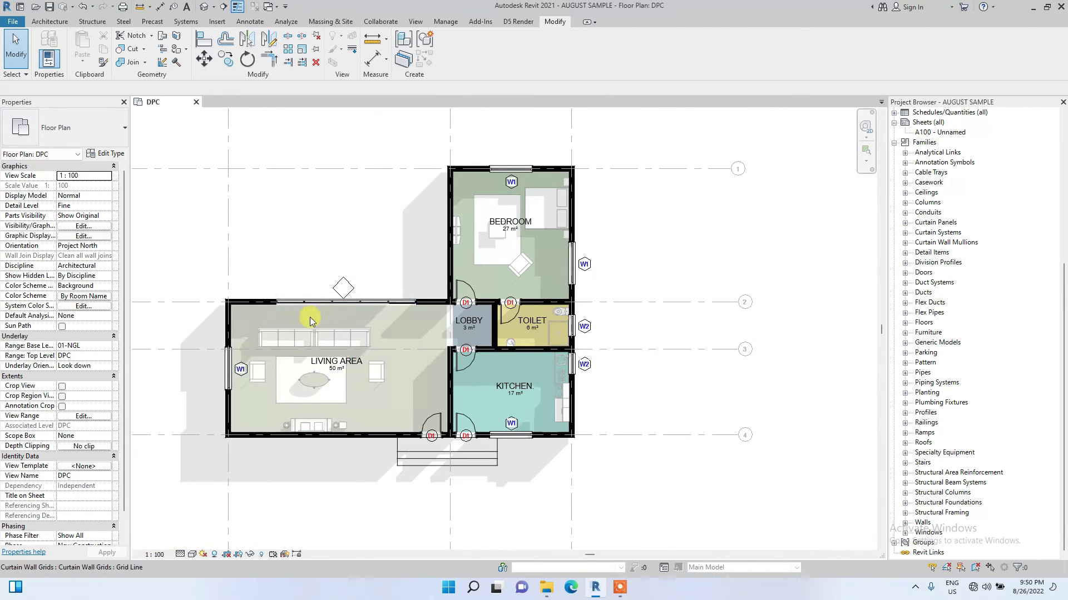
{"action": "scroll", "coordinate": [309, 302], "scroll_direction": "up", "scroll_amount": 2}
{"action": "left_click", "coordinate": [298, 296]}
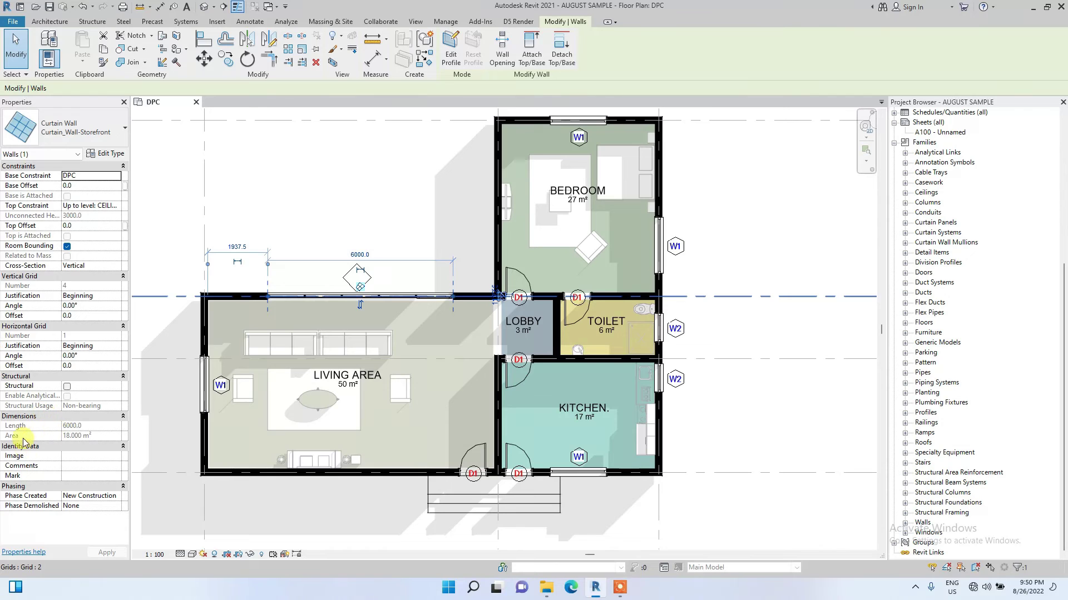
{"action": "left_click", "coordinate": [77, 476]}
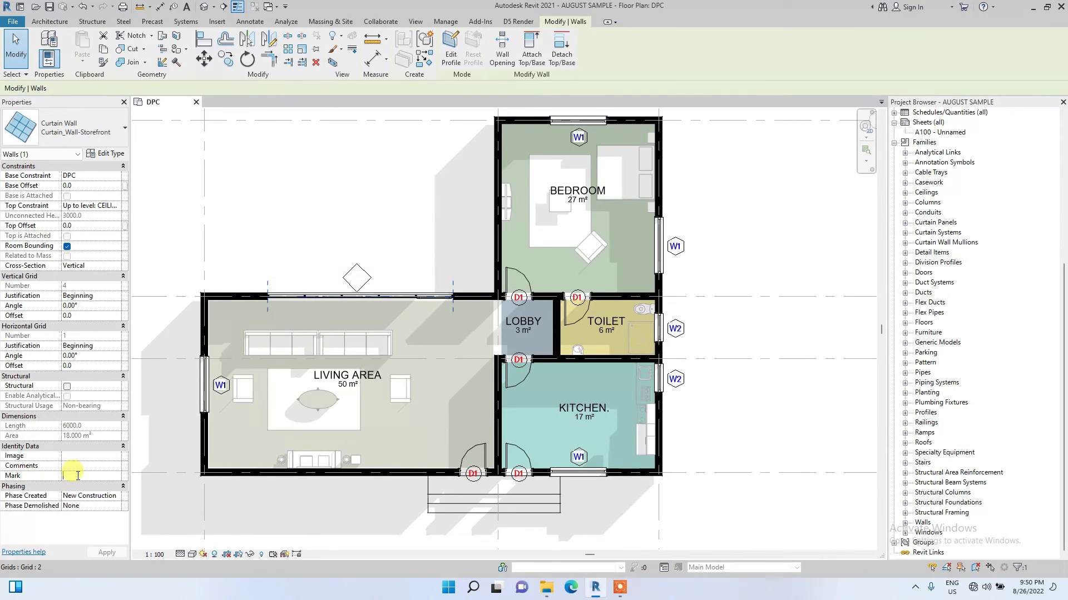
{"action": "left_click", "coordinate": [305, 187]}
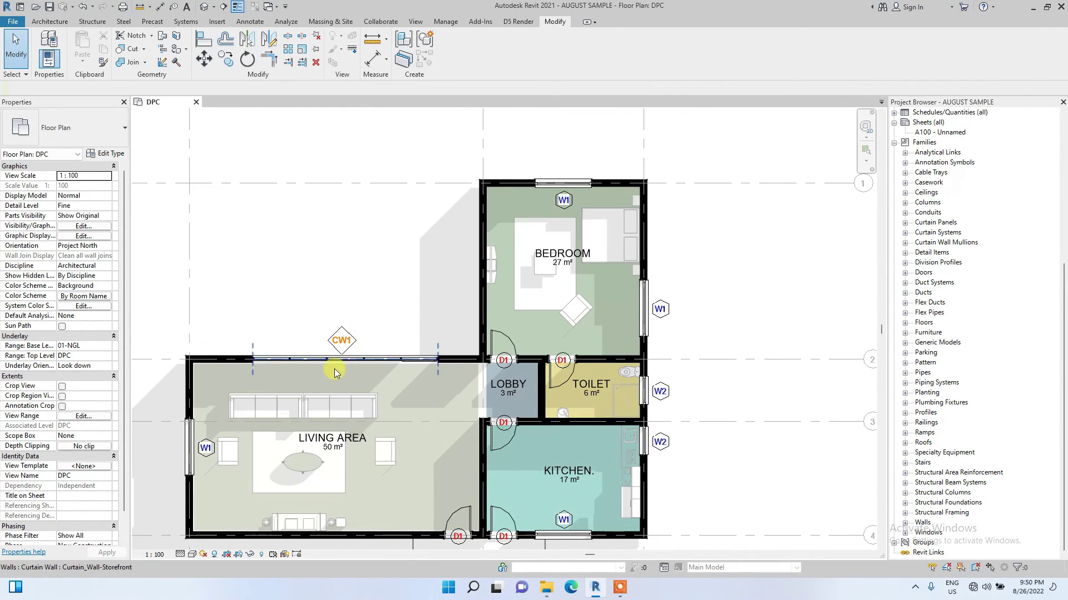
{"action": "scroll", "coordinate": [379, 334], "scroll_direction": "up", "scroll_amount": 3}
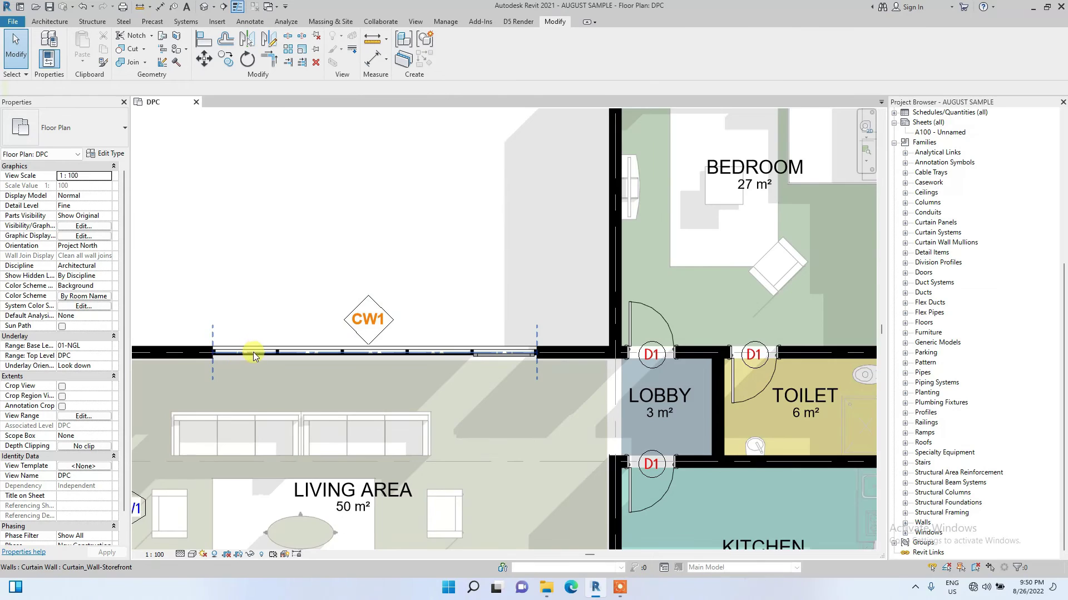
{"action": "scroll", "coordinate": [261, 350], "scroll_direction": "down", "scroll_amount": 3}
{"action": "middle_click_drag", "start_coordinate": [301, 495], "coordinate": [306, 418]}
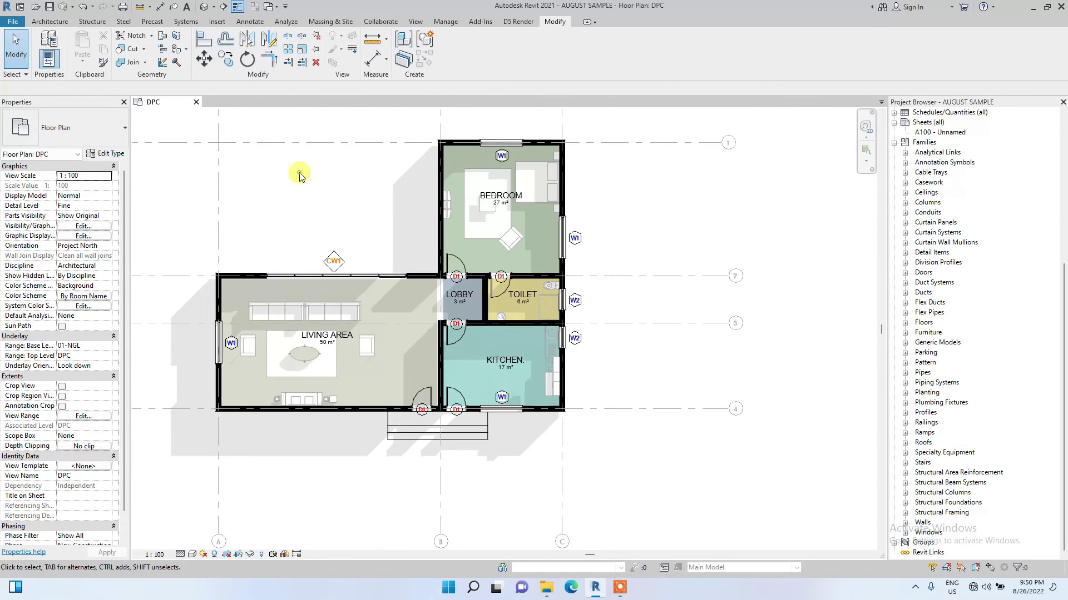
Step: Draw a Curtain_Wall-Storefront wall about 4700 mm long within the living area's lower exterior wall, starting about 1000 mm from its left corner
{"action": "left_click", "coordinate": [47, 22]}
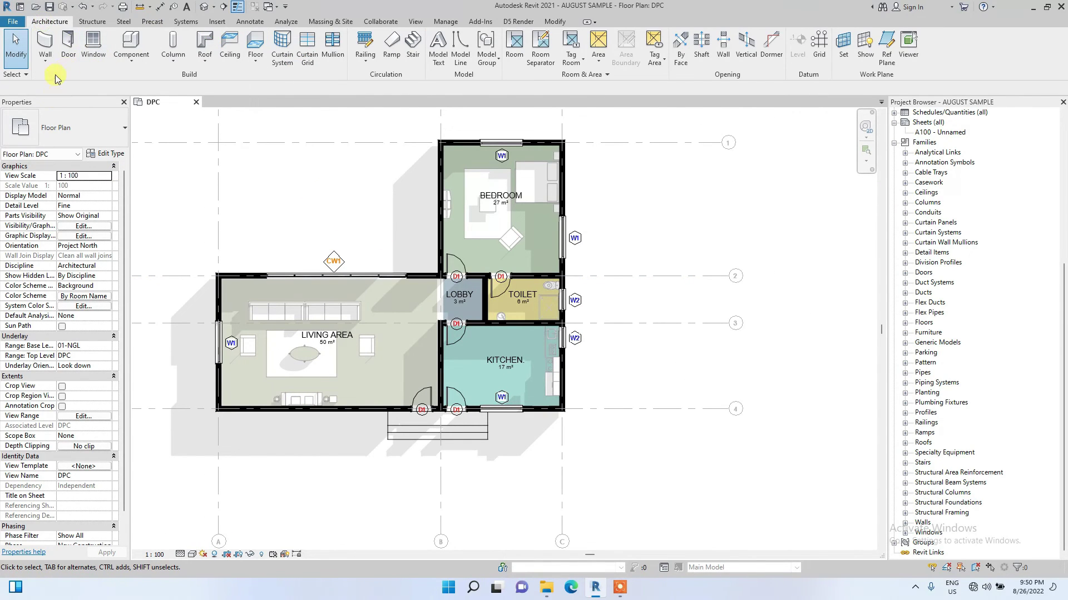
{"action": "left_click", "coordinate": [45, 63]}
{"action": "left_click", "coordinate": [46, 54]}
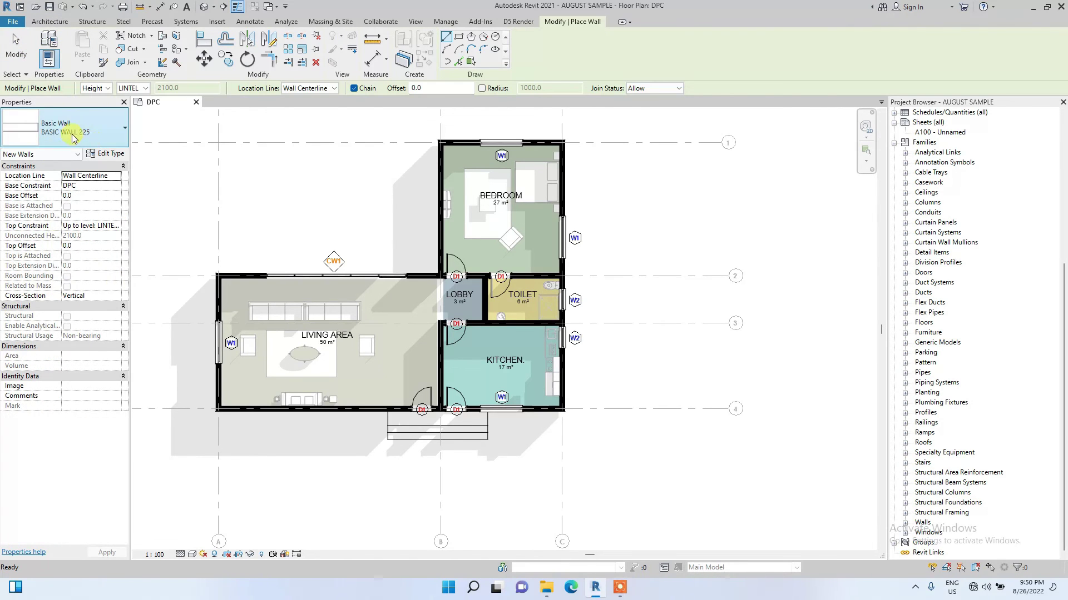
{"action": "left_click", "coordinate": [66, 131]}
{"action": "scroll", "coordinate": [45, 328], "scroll_direction": "down", "scroll_amount": 5}
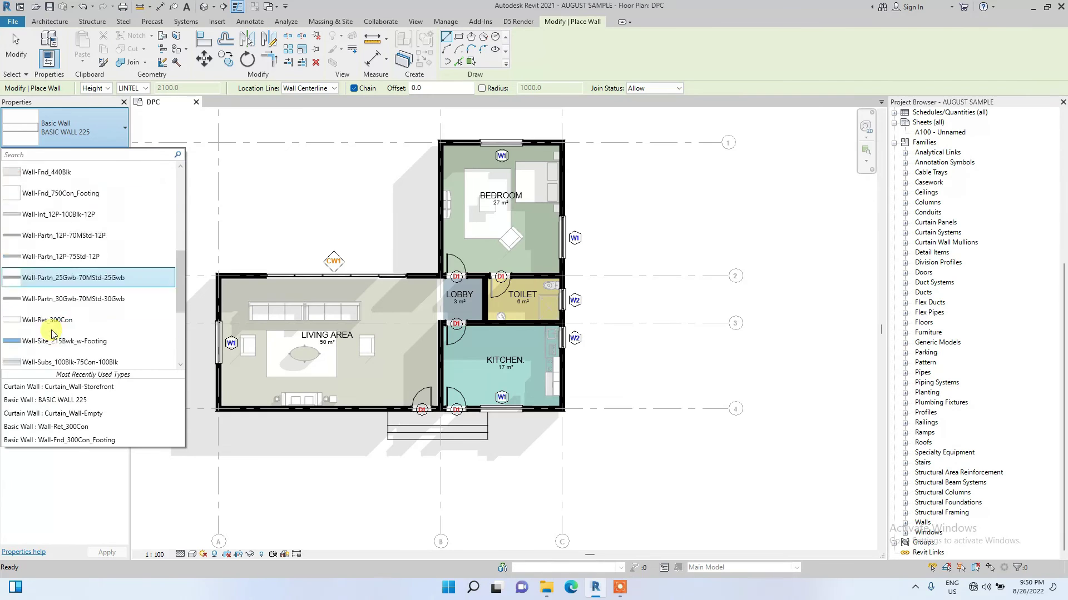
{"action": "left_click", "coordinate": [83, 281]}
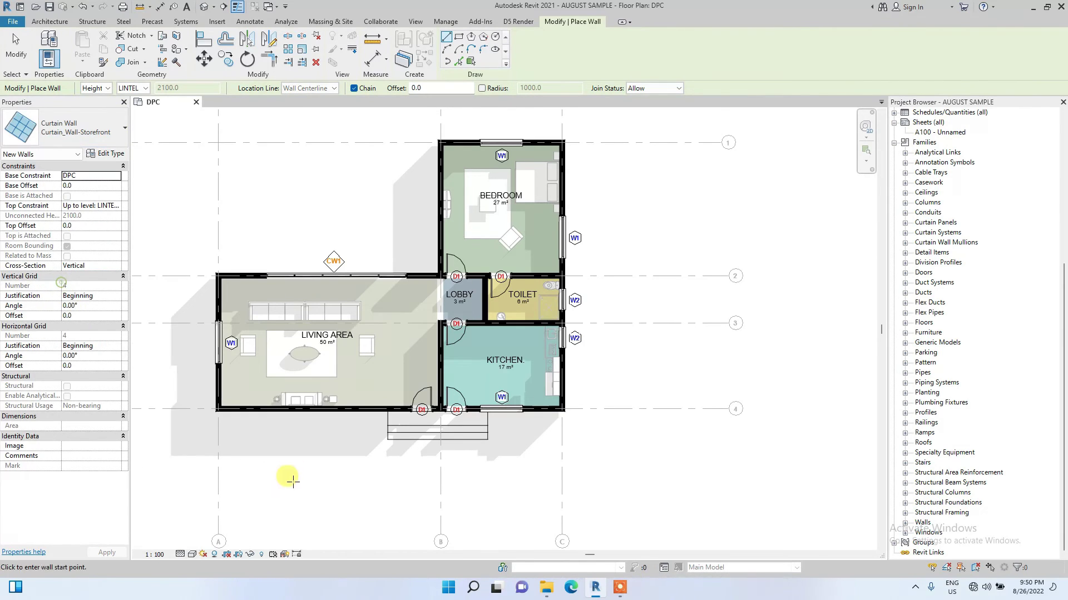
{"action": "scroll", "coordinate": [237, 390], "scroll_direction": "up", "scroll_amount": 3}
{"action": "left_click", "coordinate": [230, 384]}
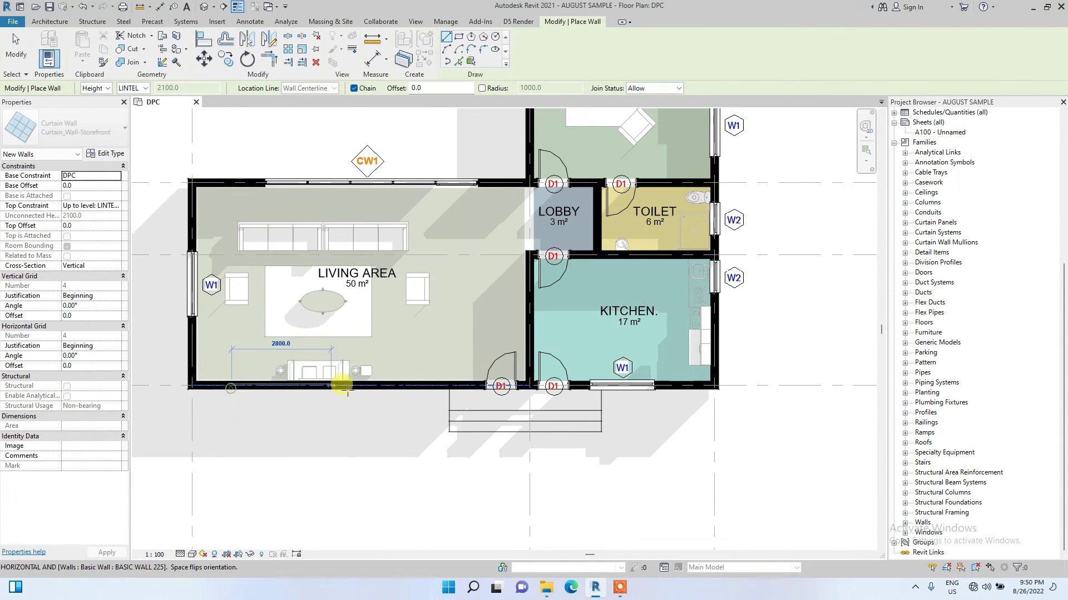
{"action": "left_click", "coordinate": [398, 385]}
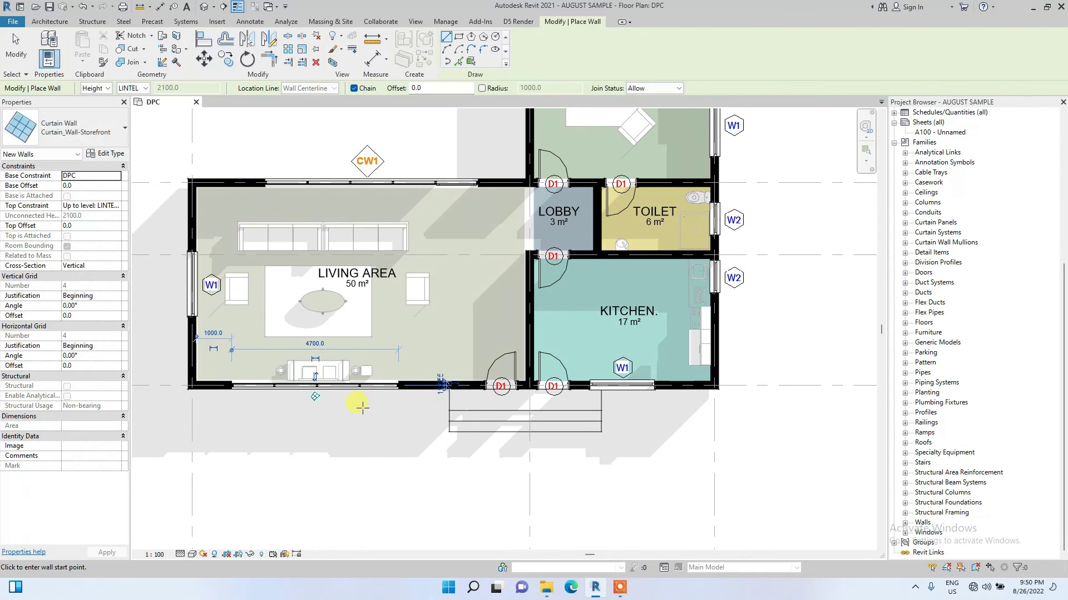
{"action": "key", "text": "Escape"}
{"action": "key", "text": "Escape"}
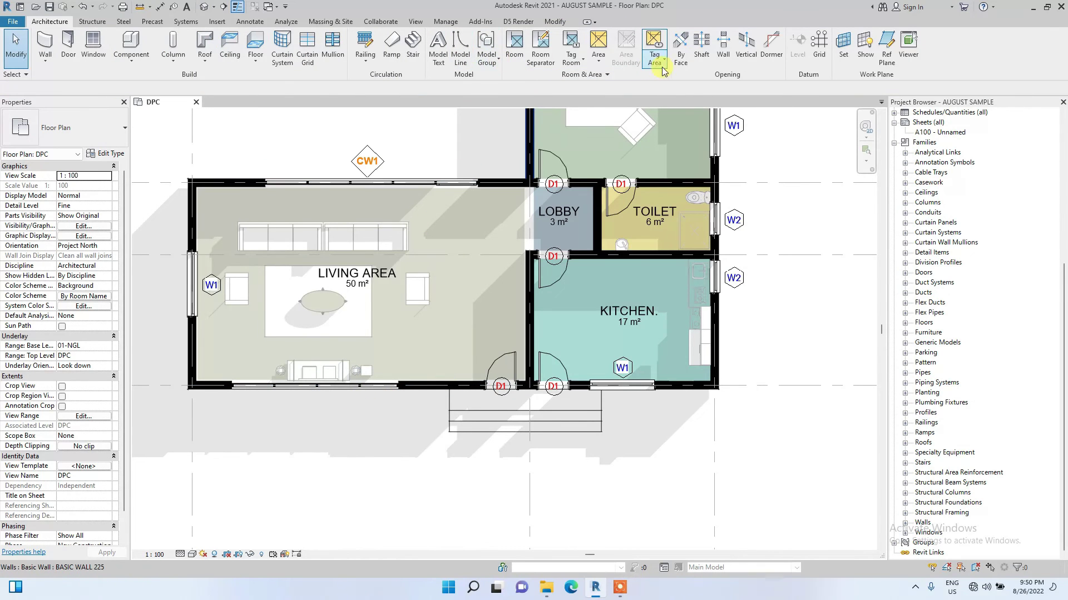
Step: Tag the curtain wall in the living area's lower exterior wall by category, without a leader
{"action": "left_click", "coordinate": [249, 22]}
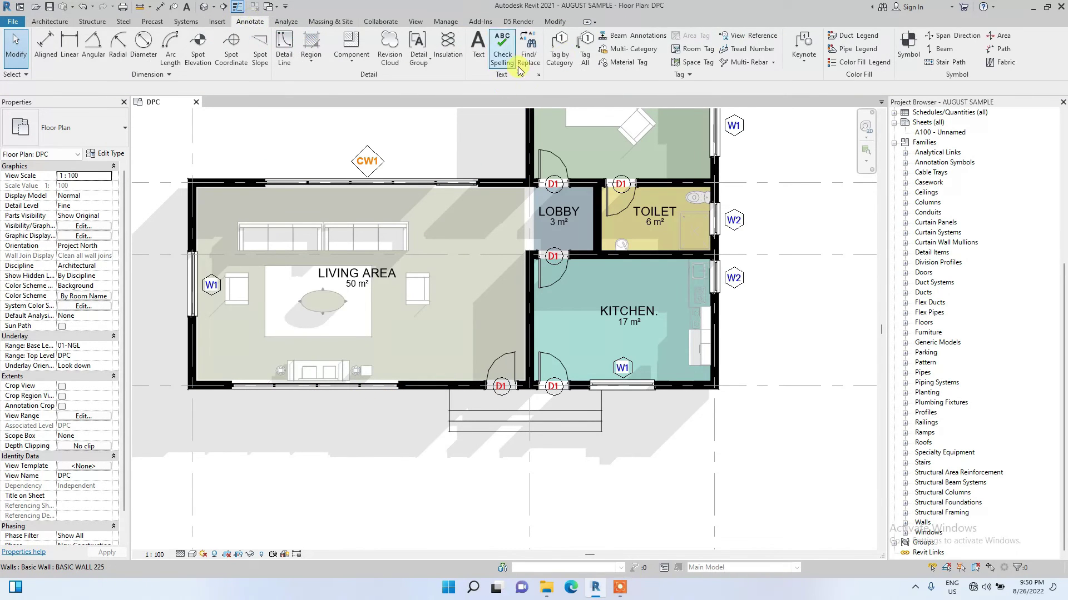
{"action": "left_click", "coordinate": [559, 47]}
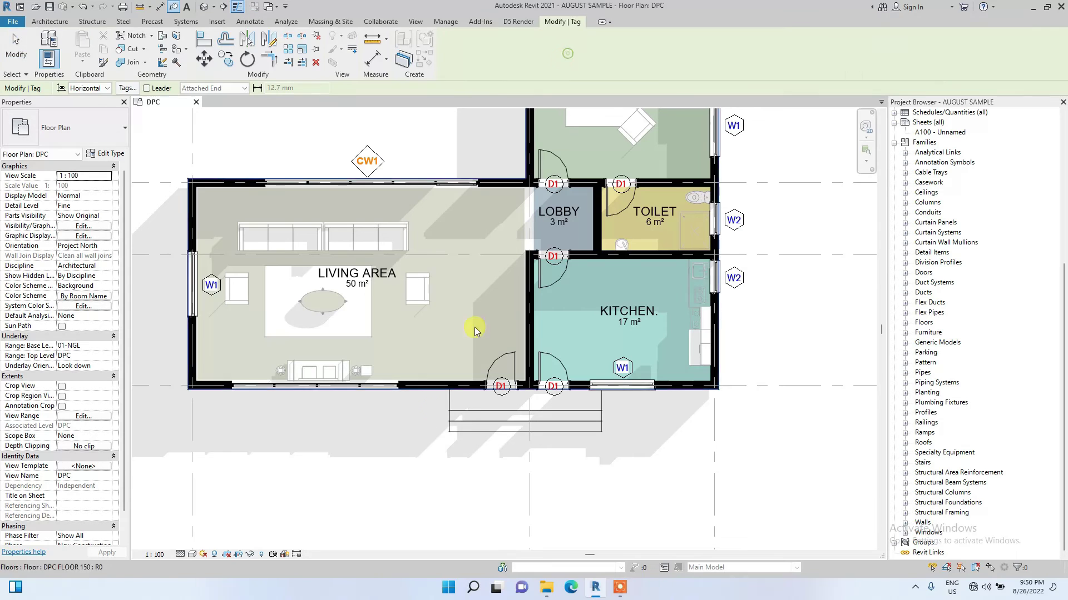
{"action": "left_click", "coordinate": [298, 391]}
{"action": "key", "text": "Escape"}
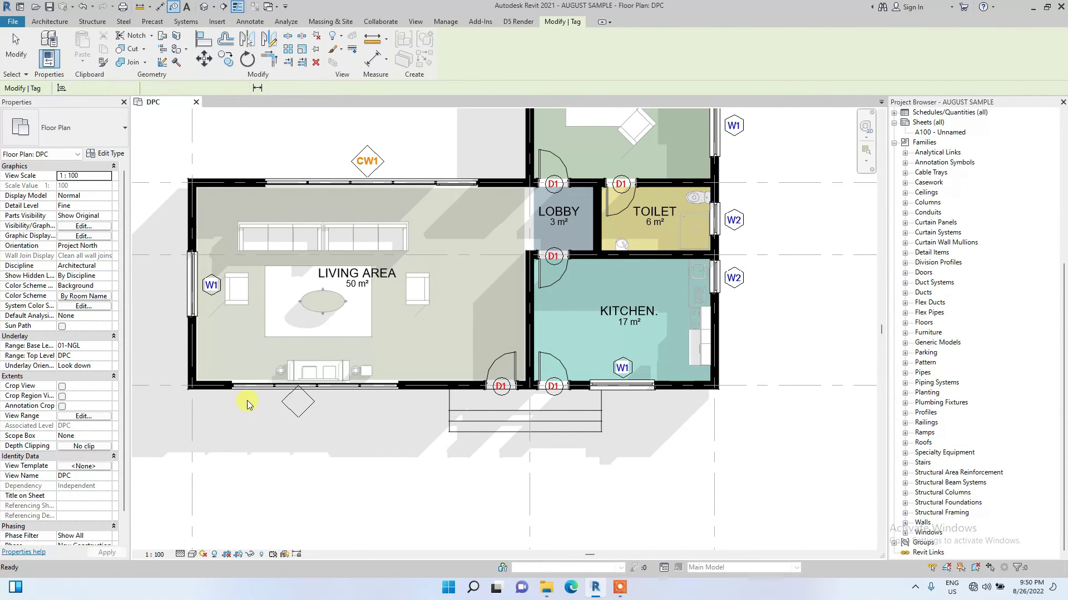
Step: Set the Mark of the living area's lower curtain wall to CW2
{"action": "left_click", "coordinate": [255, 385]}
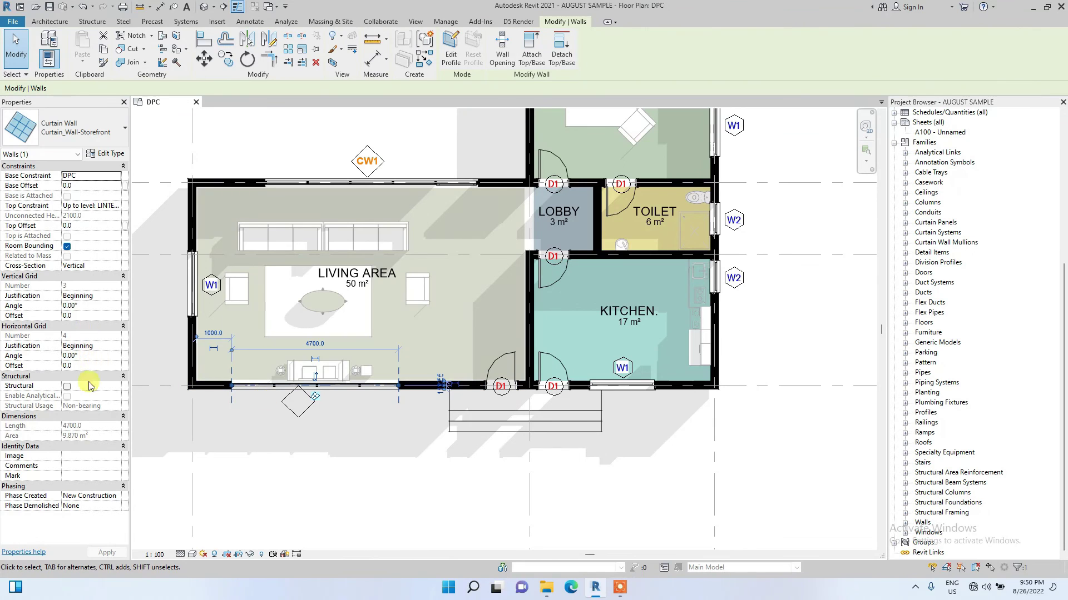
{"action": "left_click", "coordinate": [77, 476]}
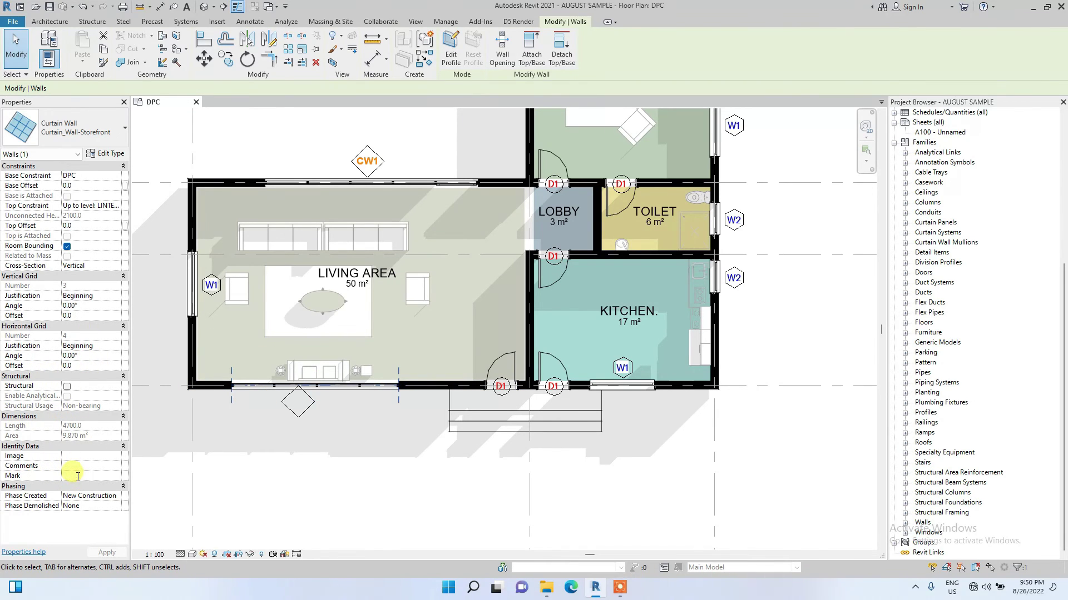
{"action": "left_click", "coordinate": [228, 489]}
{"action": "scroll", "coordinate": [300, 411], "scroll_direction": "up", "scroll_amount": 4}
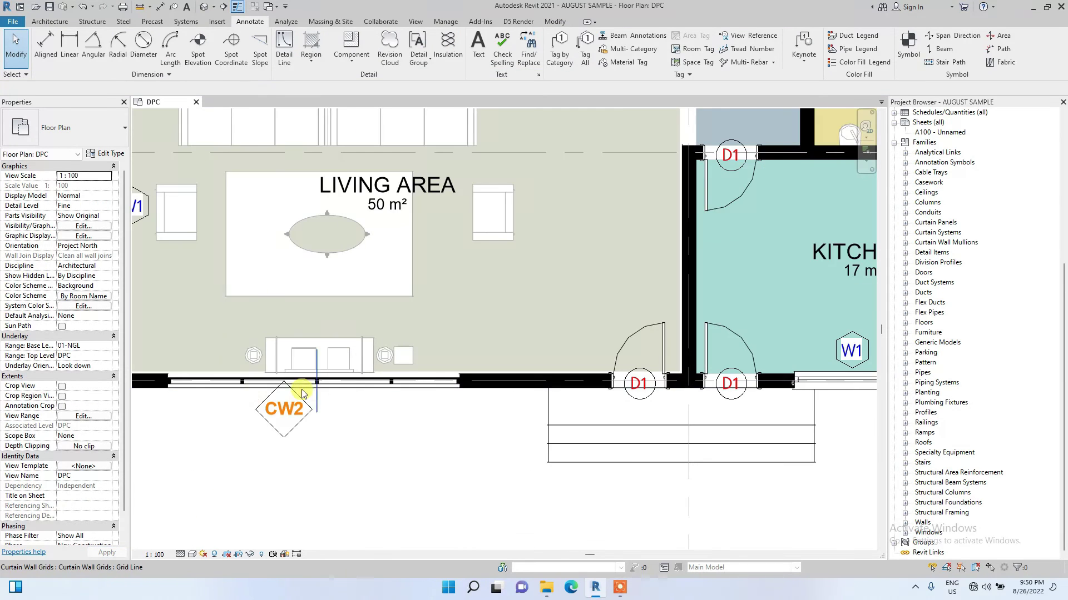
{"action": "scroll", "coordinate": [297, 427], "scroll_direction": "down", "scroll_amount": 2}
{"action": "scroll", "coordinate": [283, 419], "scroll_direction": "up", "scroll_amount": 1}
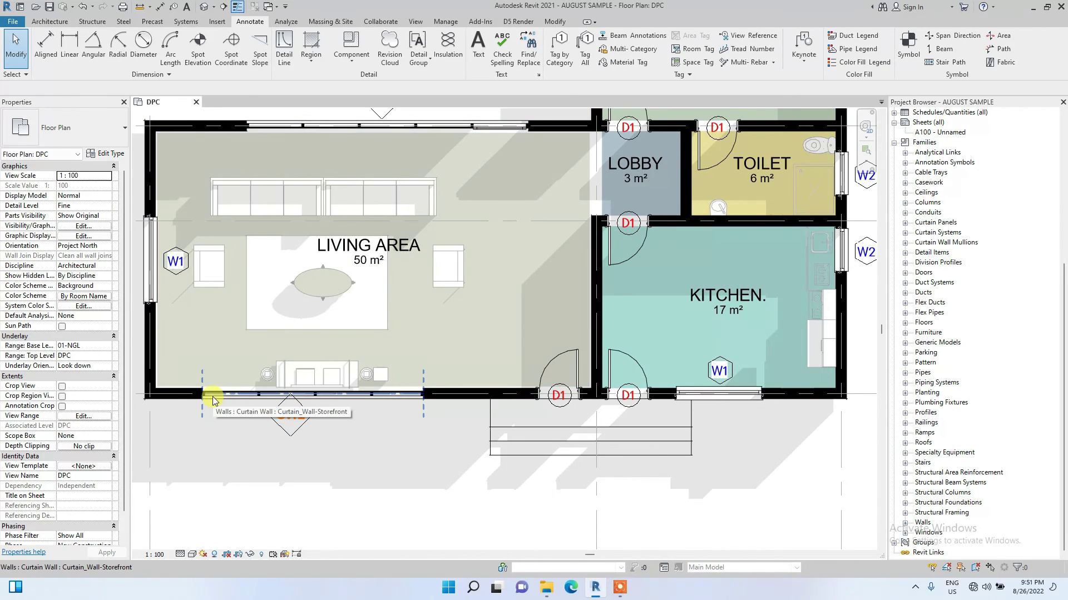
{"action": "scroll", "coordinate": [245, 406], "scroll_direction": "down", "scroll_amount": 3}
{"action": "scroll", "coordinate": [321, 221], "scroll_direction": "up", "scroll_amount": 1}
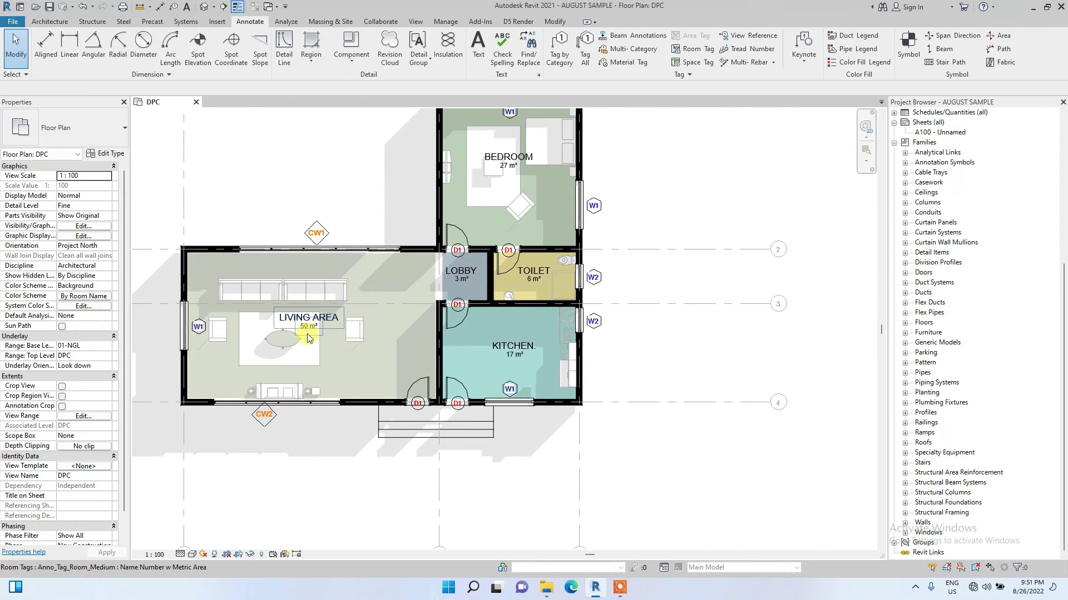
{"action": "scroll", "coordinate": [294, 335], "scroll_direction": "down", "scroll_amount": 2}
{"action": "scroll", "coordinate": [340, 332], "scroll_direction": "down", "scroll_amount": 2}
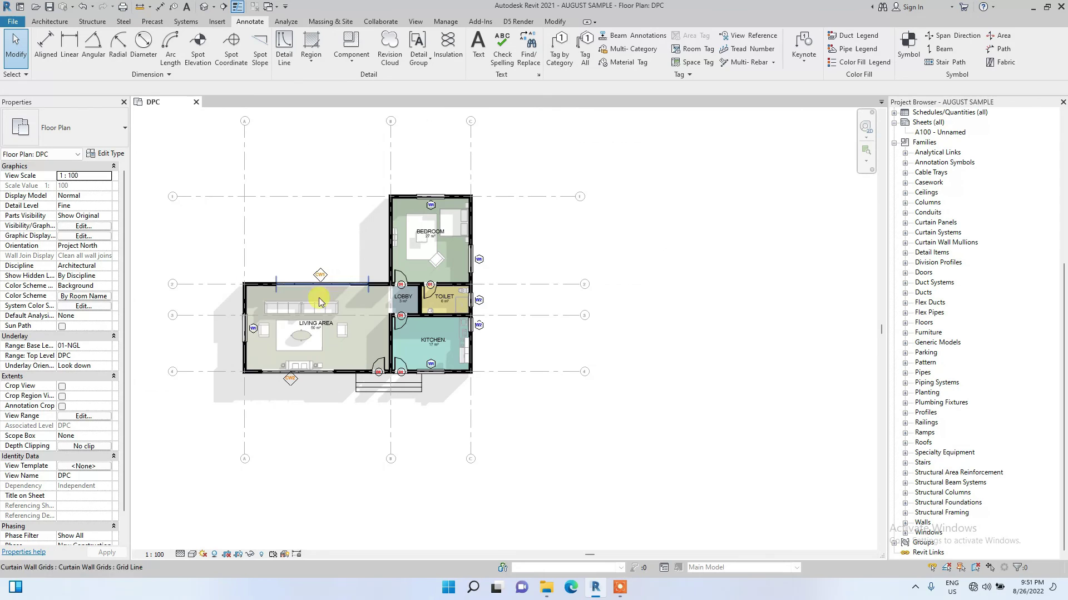